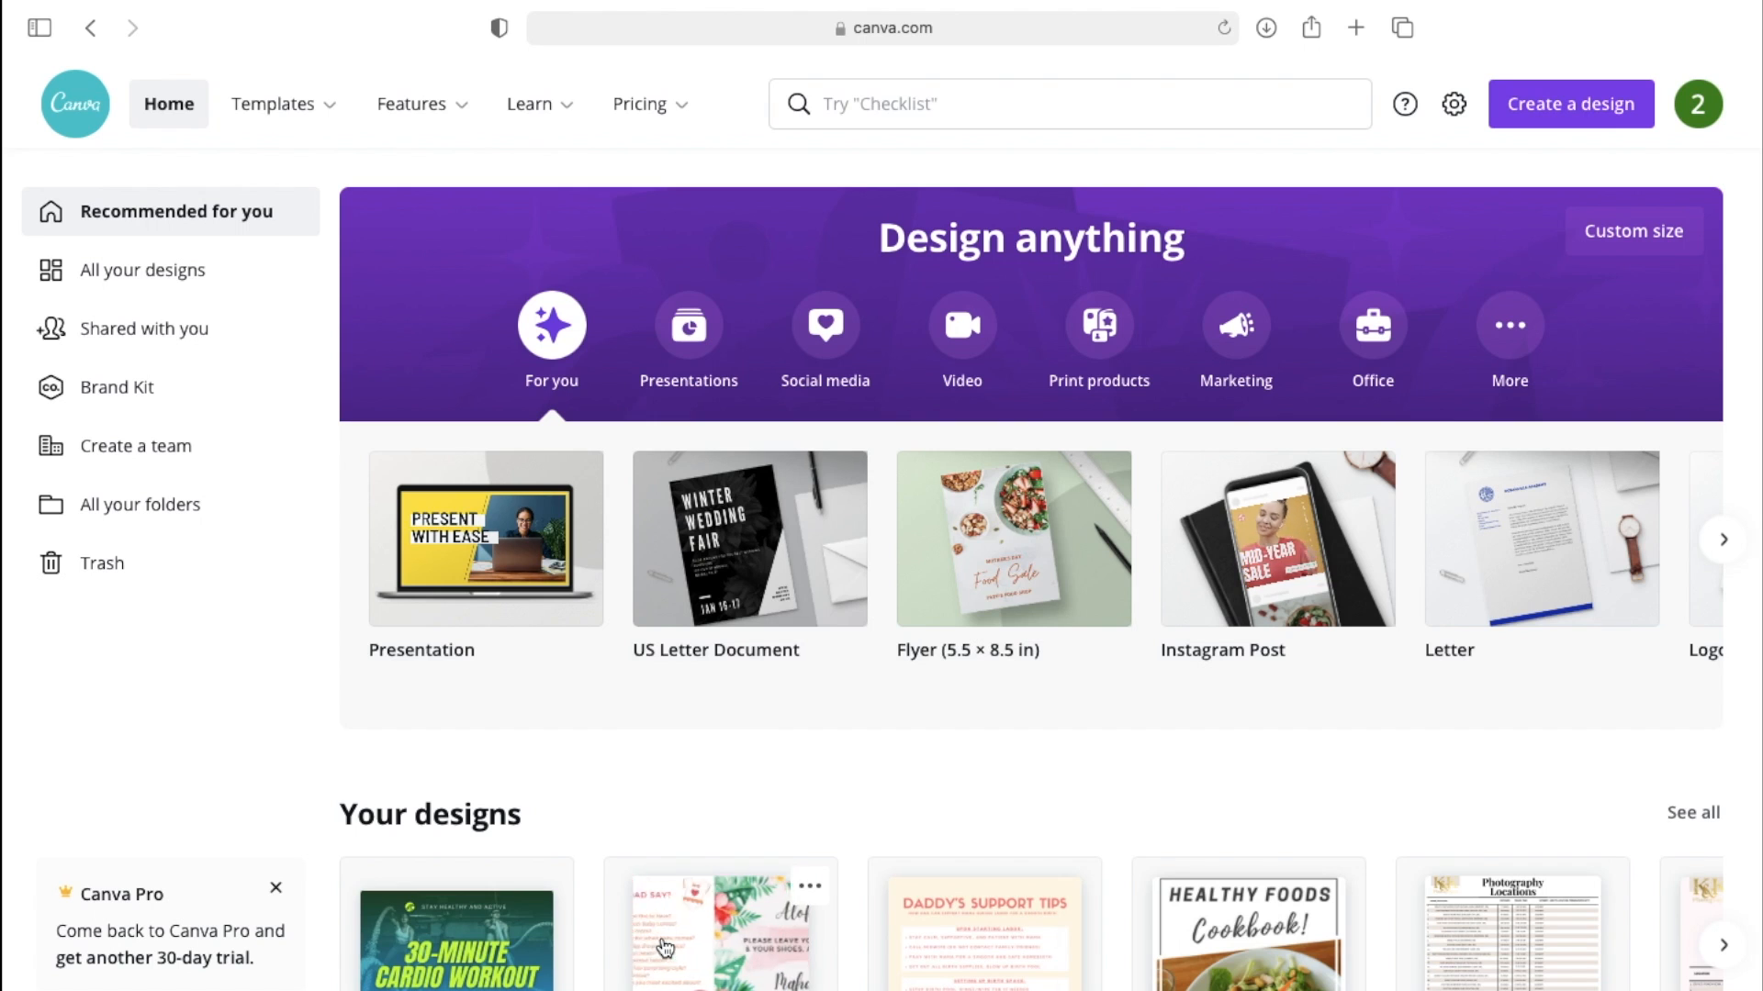
# Search the design templates for "youtube thumbnail"
pyautogui.click(926, 115)
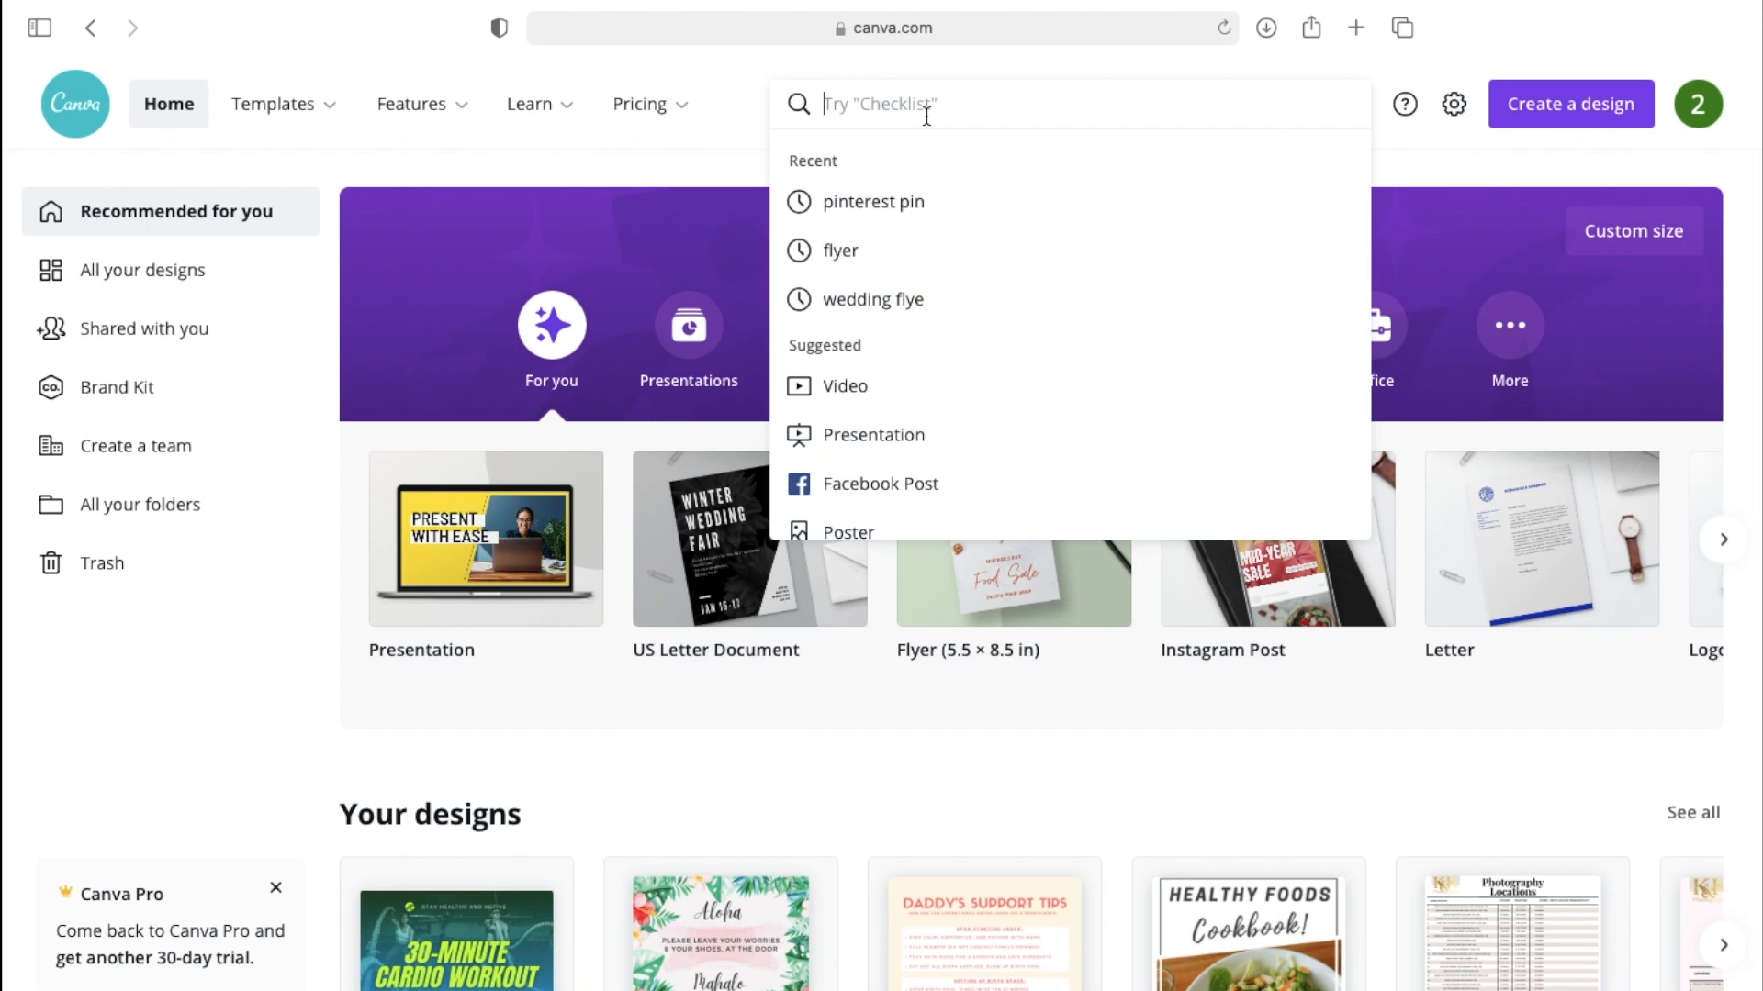
pyautogui.write('youtub')
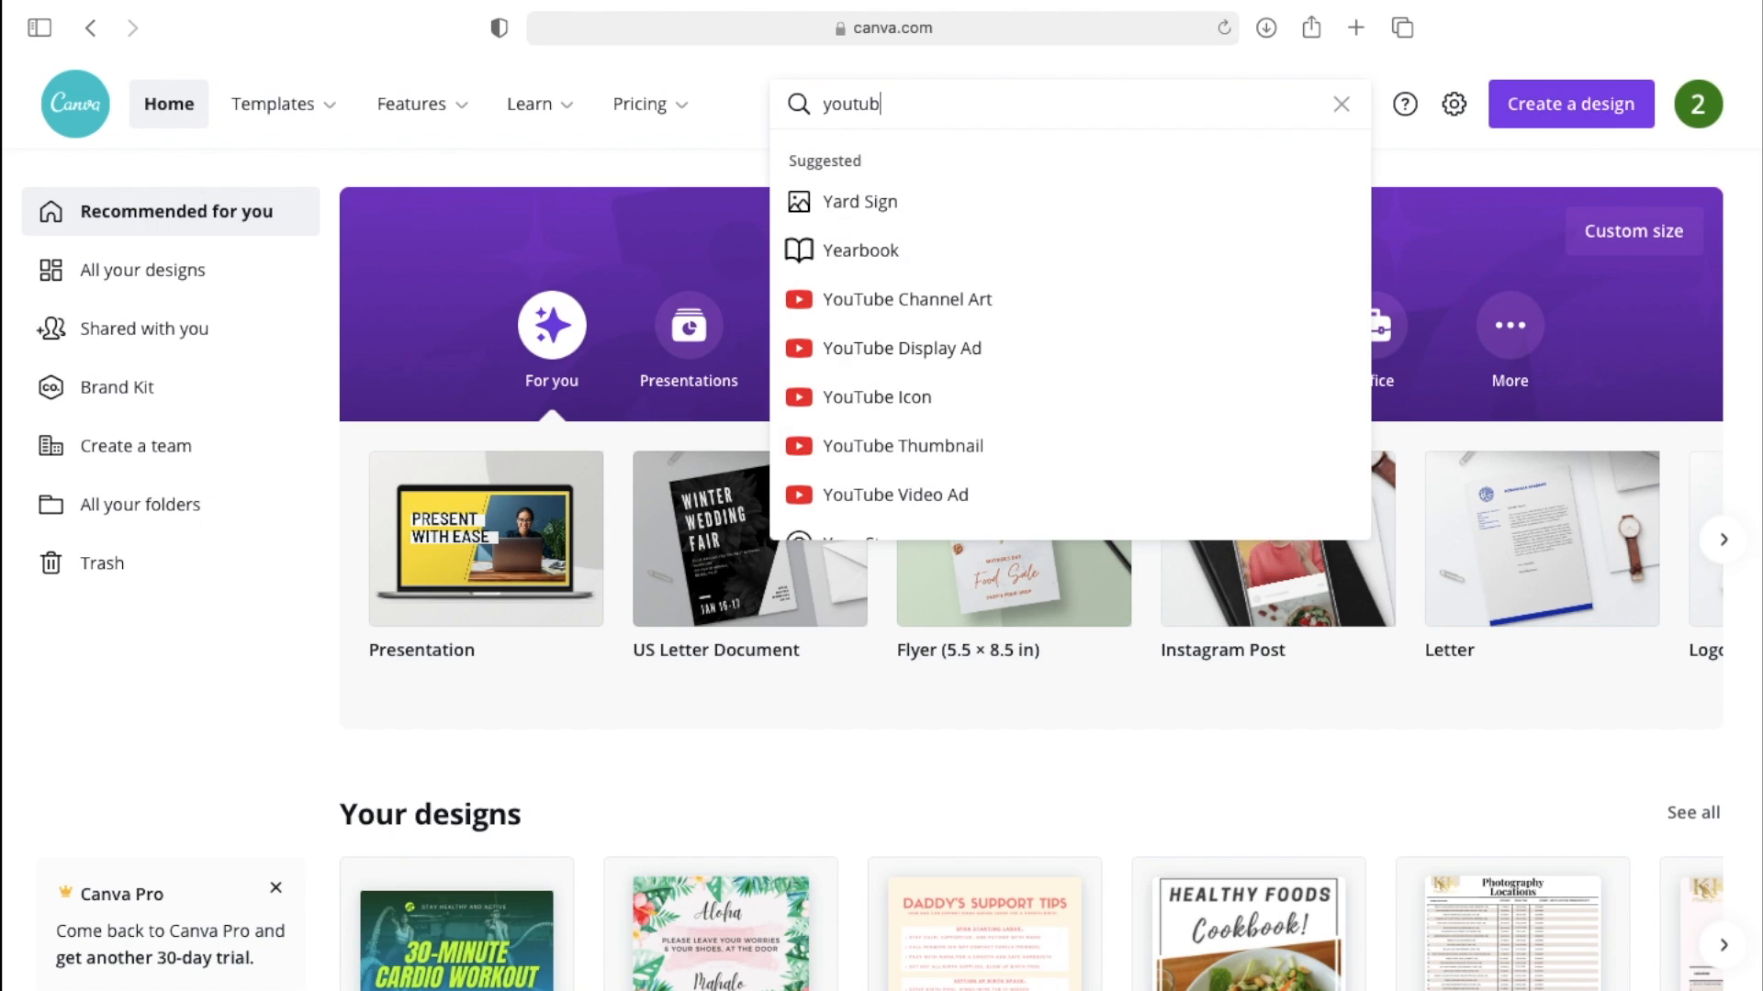
pyautogui.write('e th')
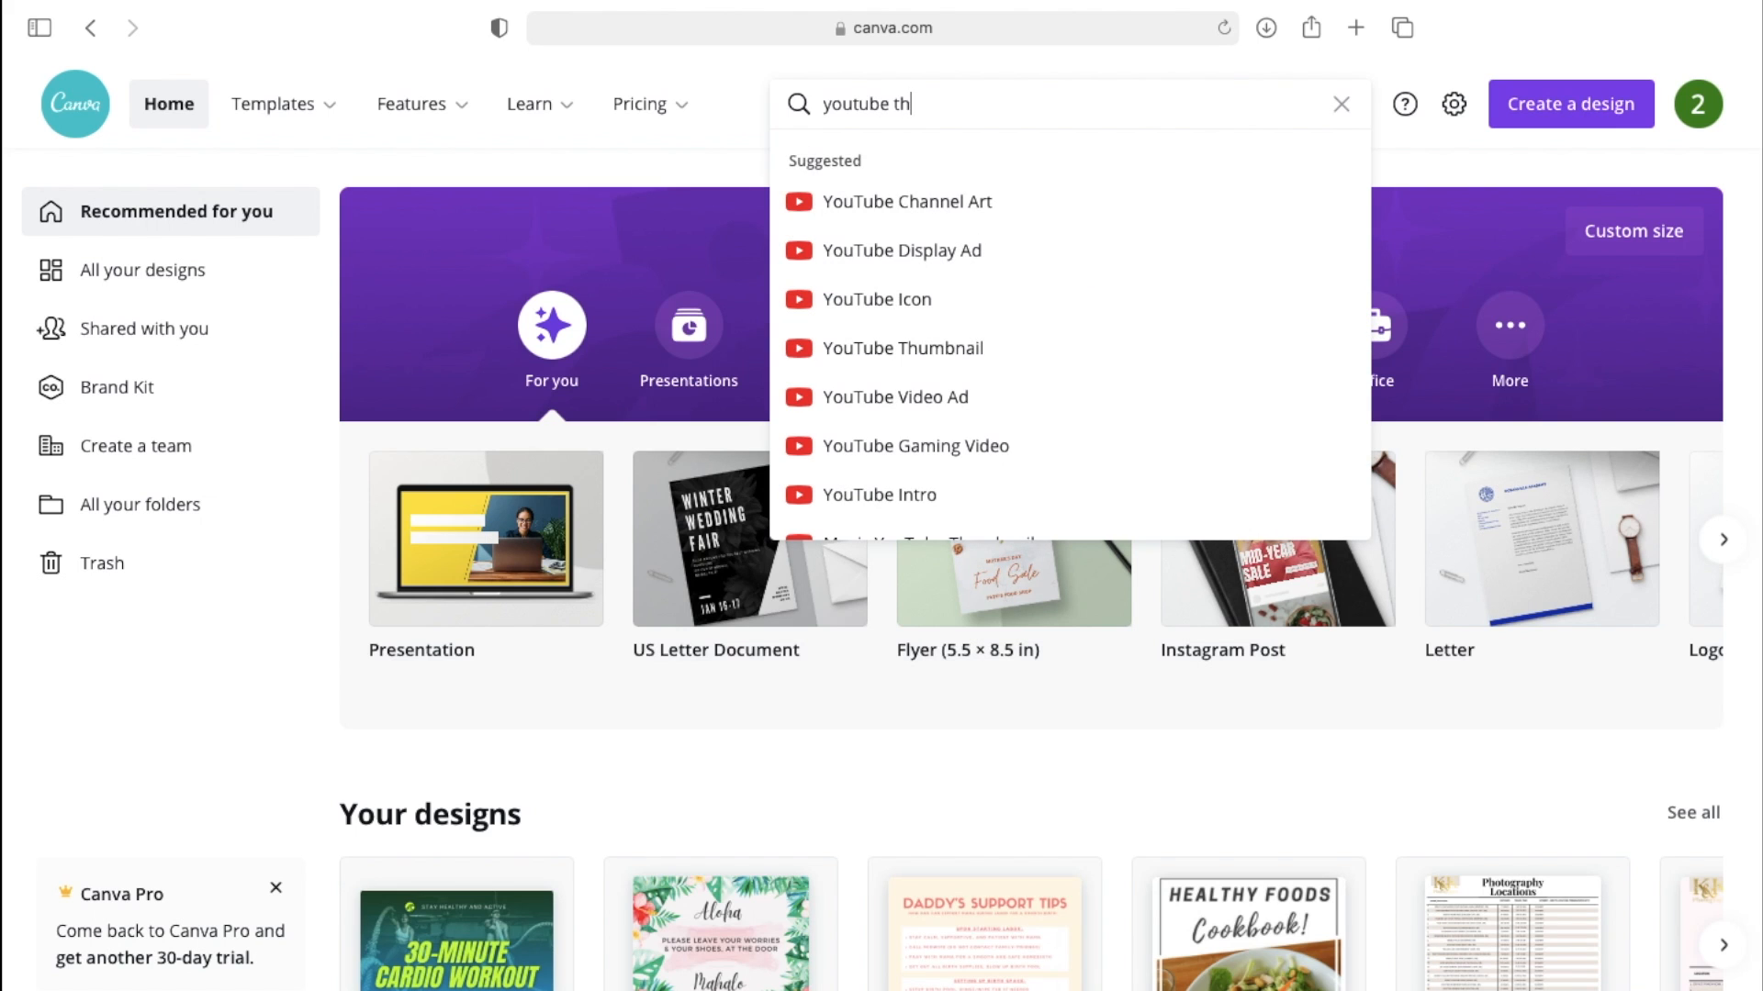
pyautogui.write('umnbnail')
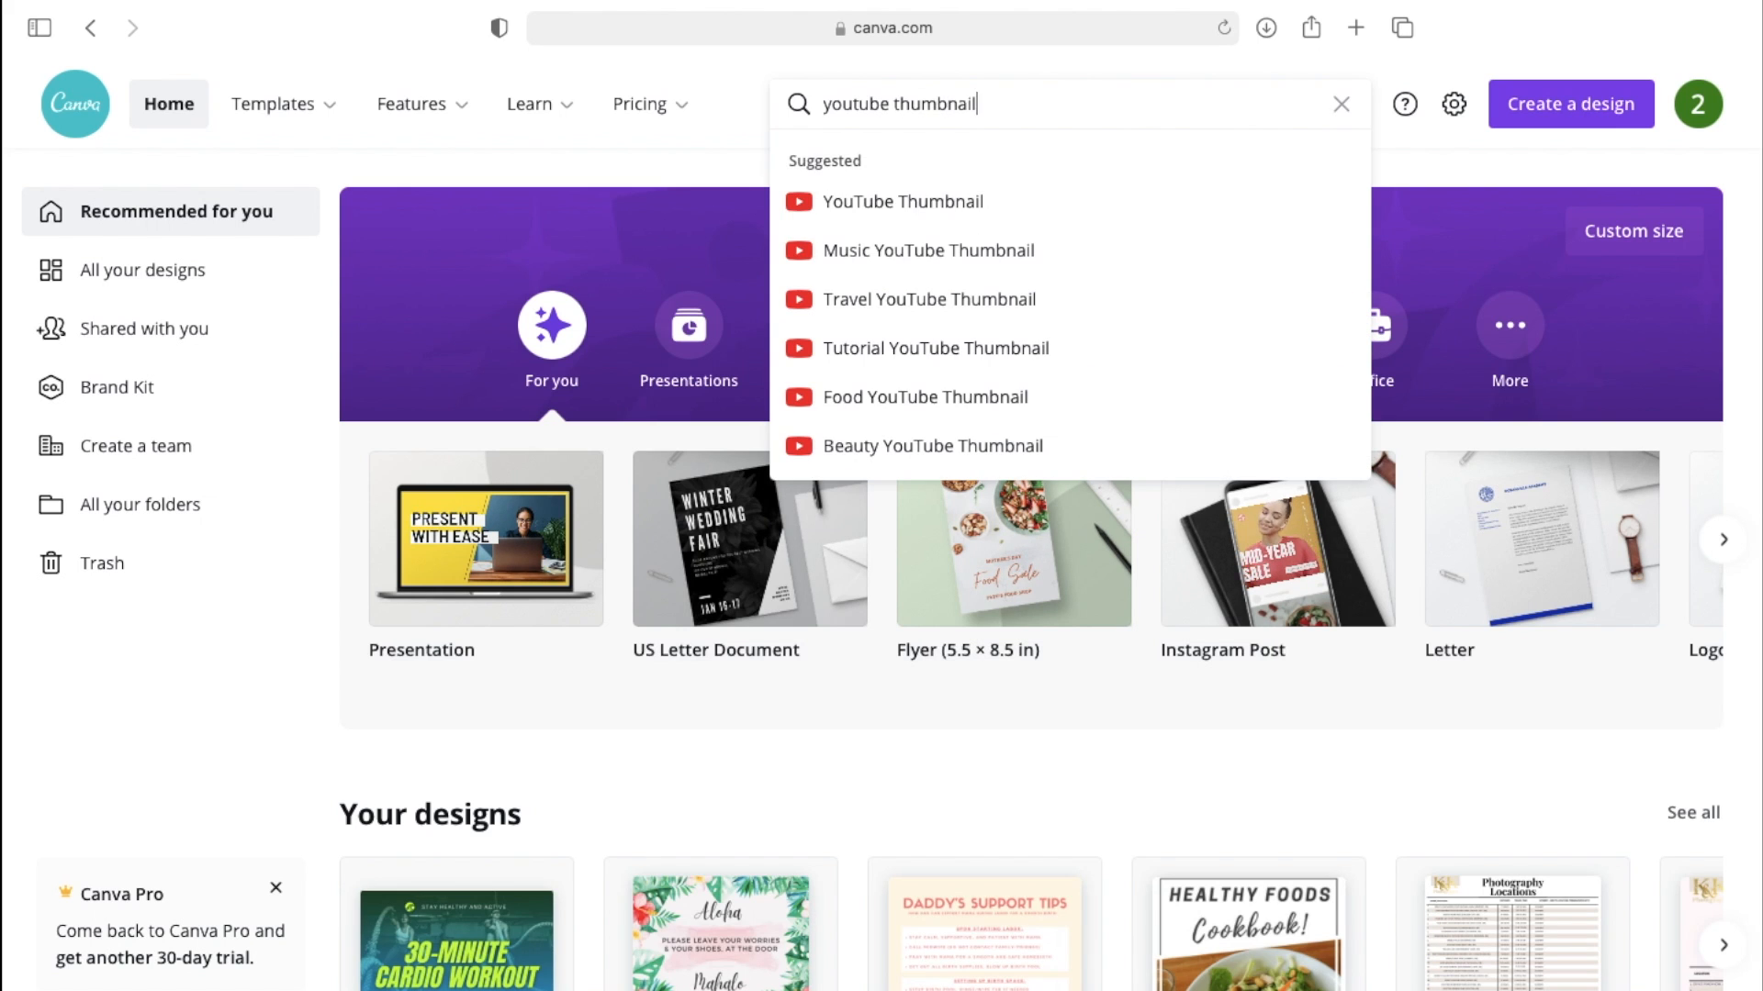
pyautogui.press('Return')
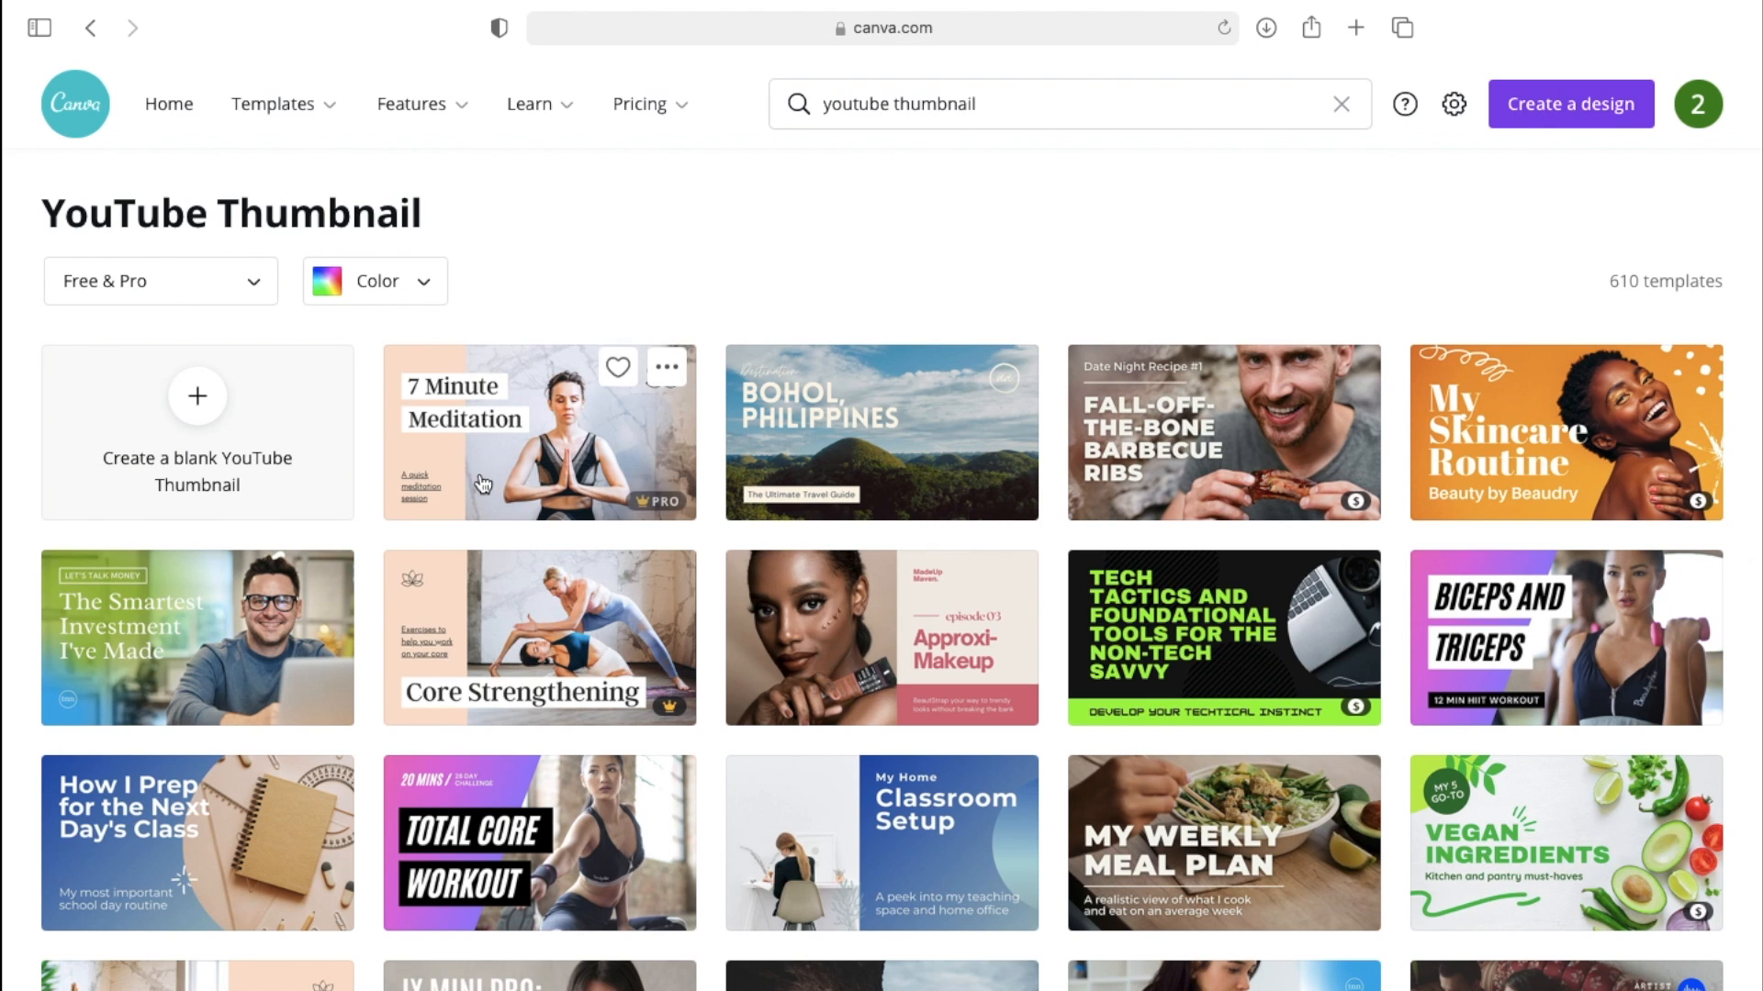
# Browse the YouTube thumbnail templates and open the green "30-Minute Cardio Workout" template for editing
pyautogui.scroll(-4, 652, 670)
pyautogui.scroll(-7, 650, 672)
pyautogui.scroll(-11, 646, 658)
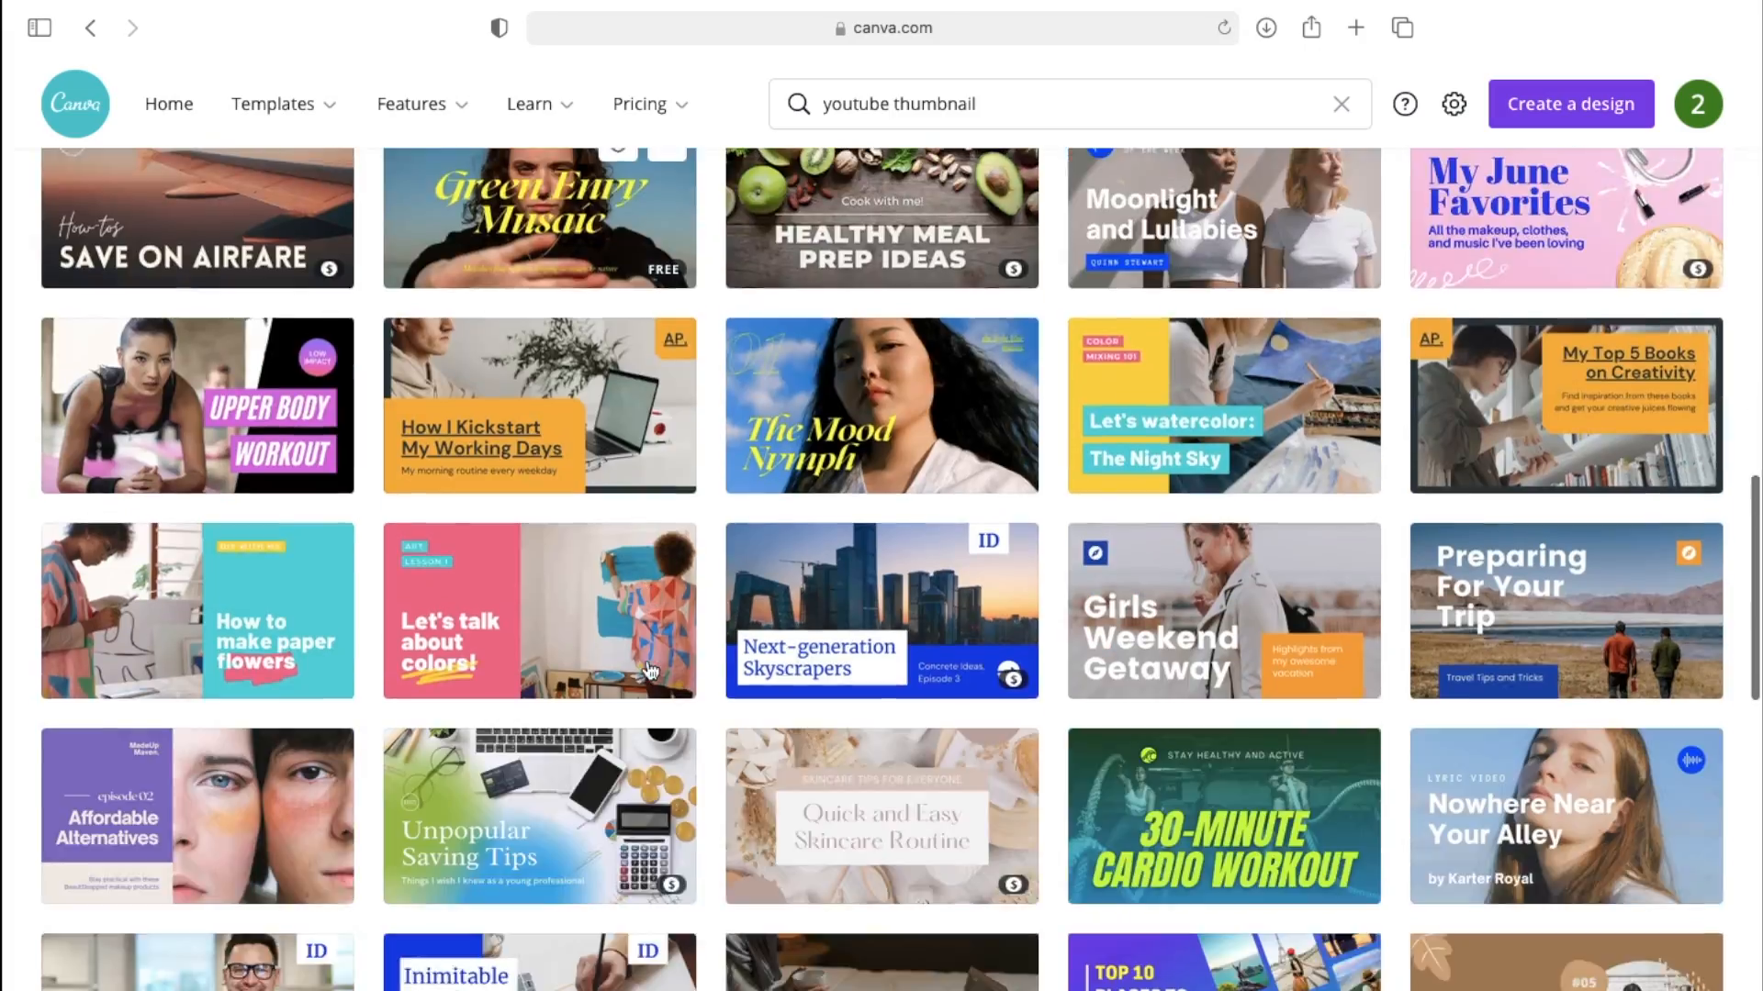
pyautogui.scroll(-3, 648, 671)
pyautogui.scroll(5, 1139, 497)
pyautogui.scroll(6, 1138, 497)
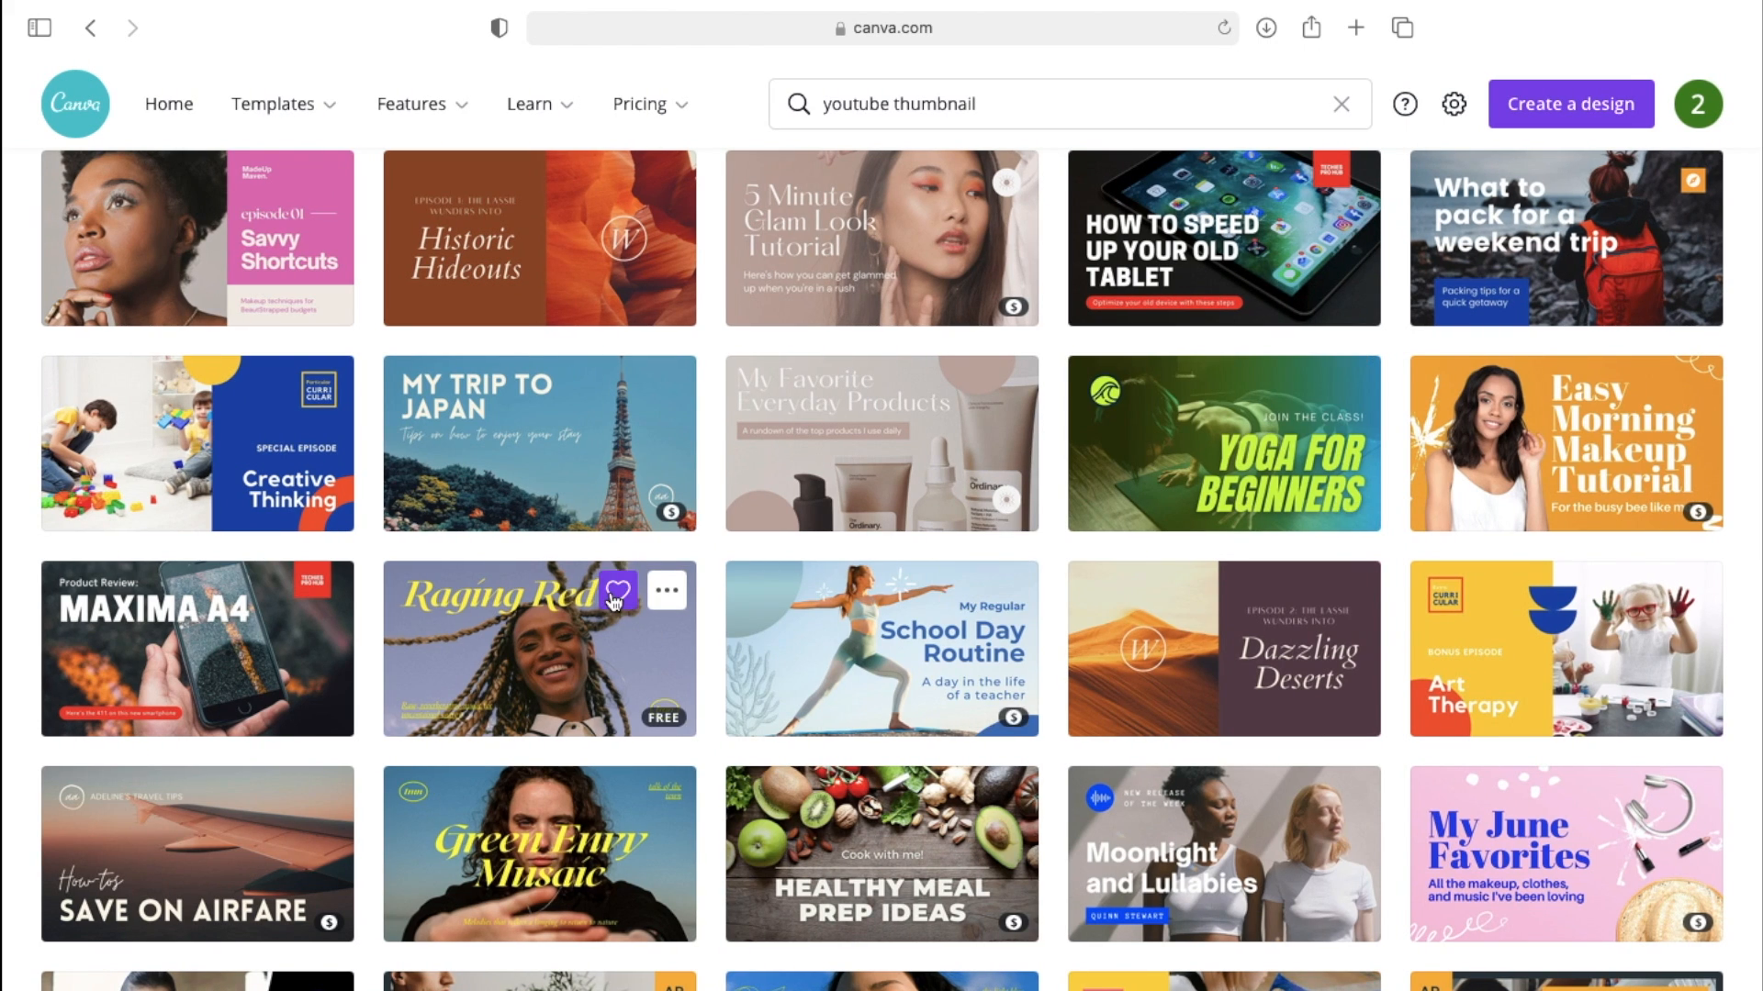
pyautogui.scroll(6, 615, 601)
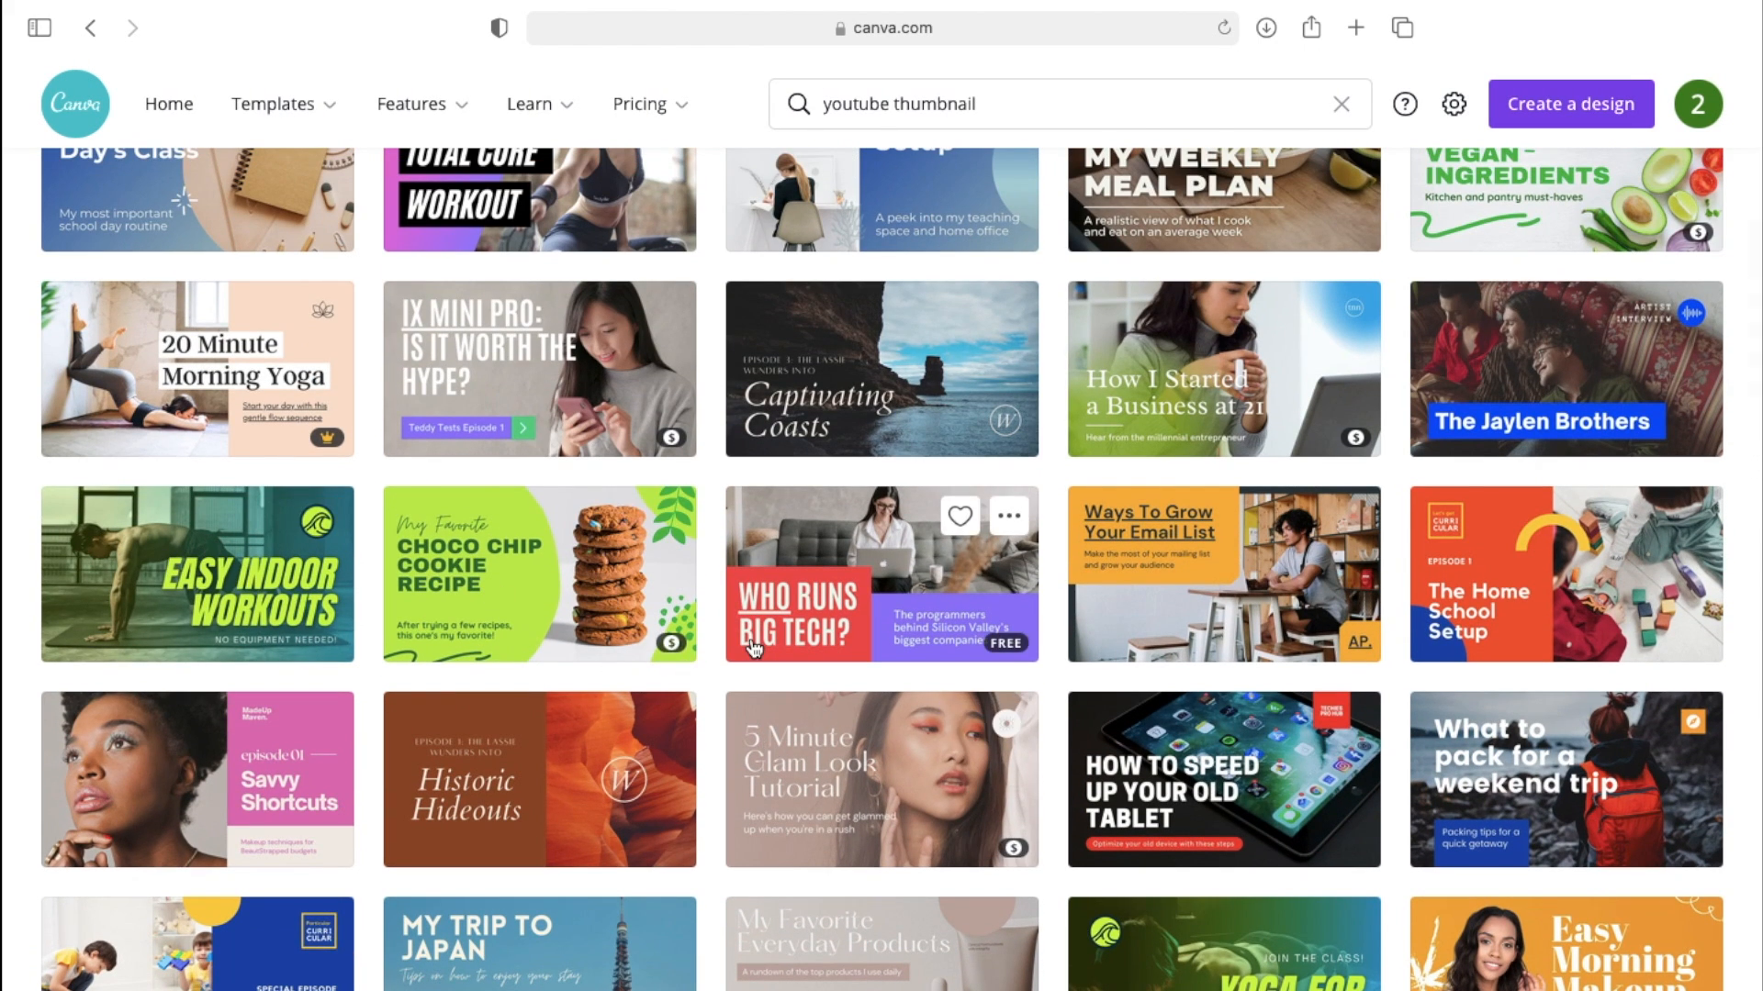
pyautogui.scroll(-15, 753, 648)
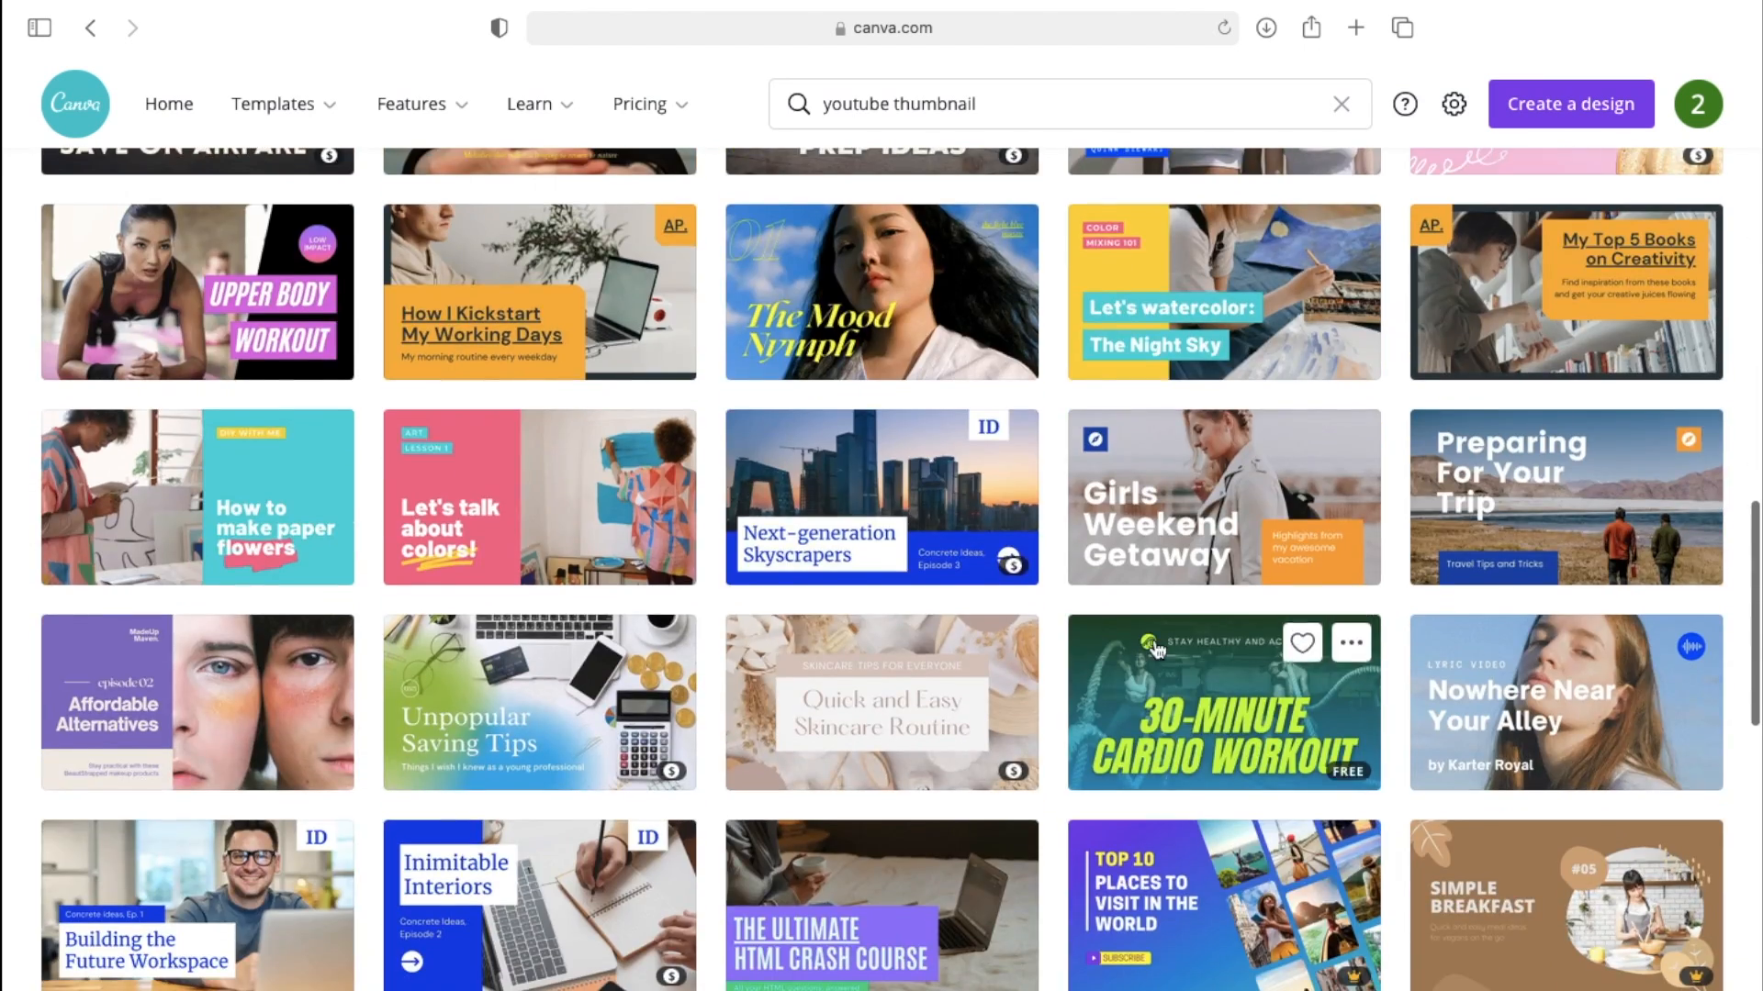
pyautogui.click(1134, 686)
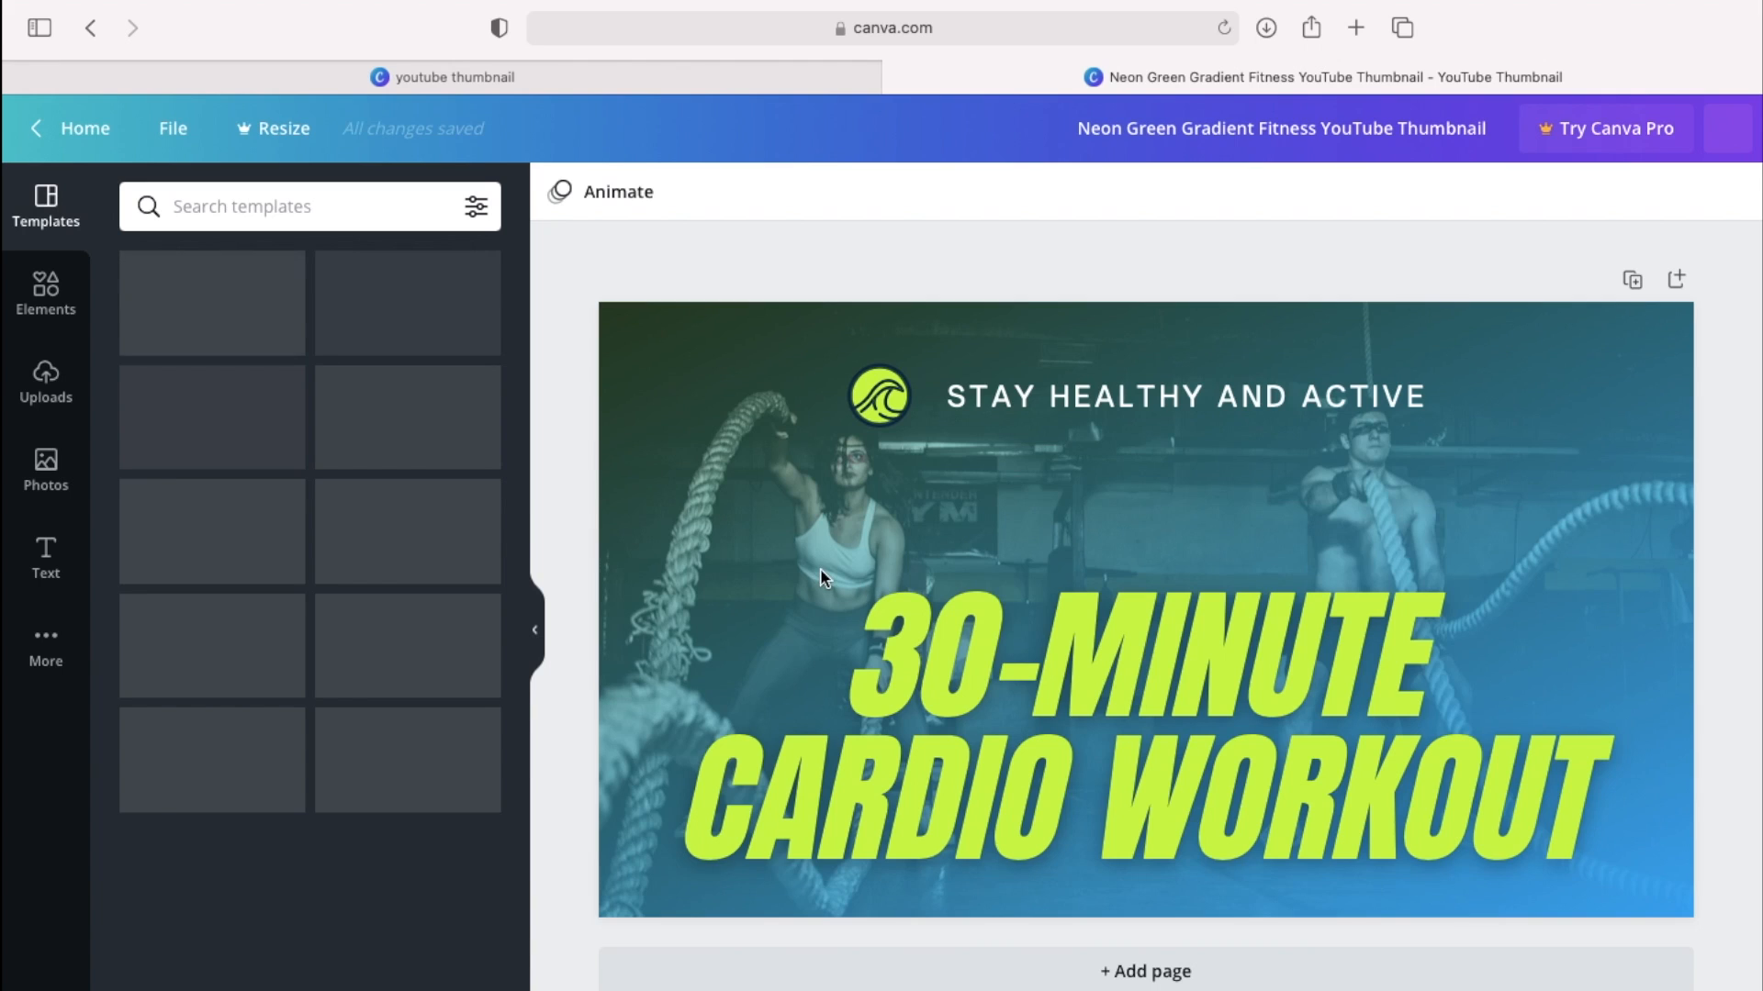
# Delete the template's gradient overlay, gym background photo and lime background colour, leaving the page blank behind the text
pyautogui.click(677, 400)
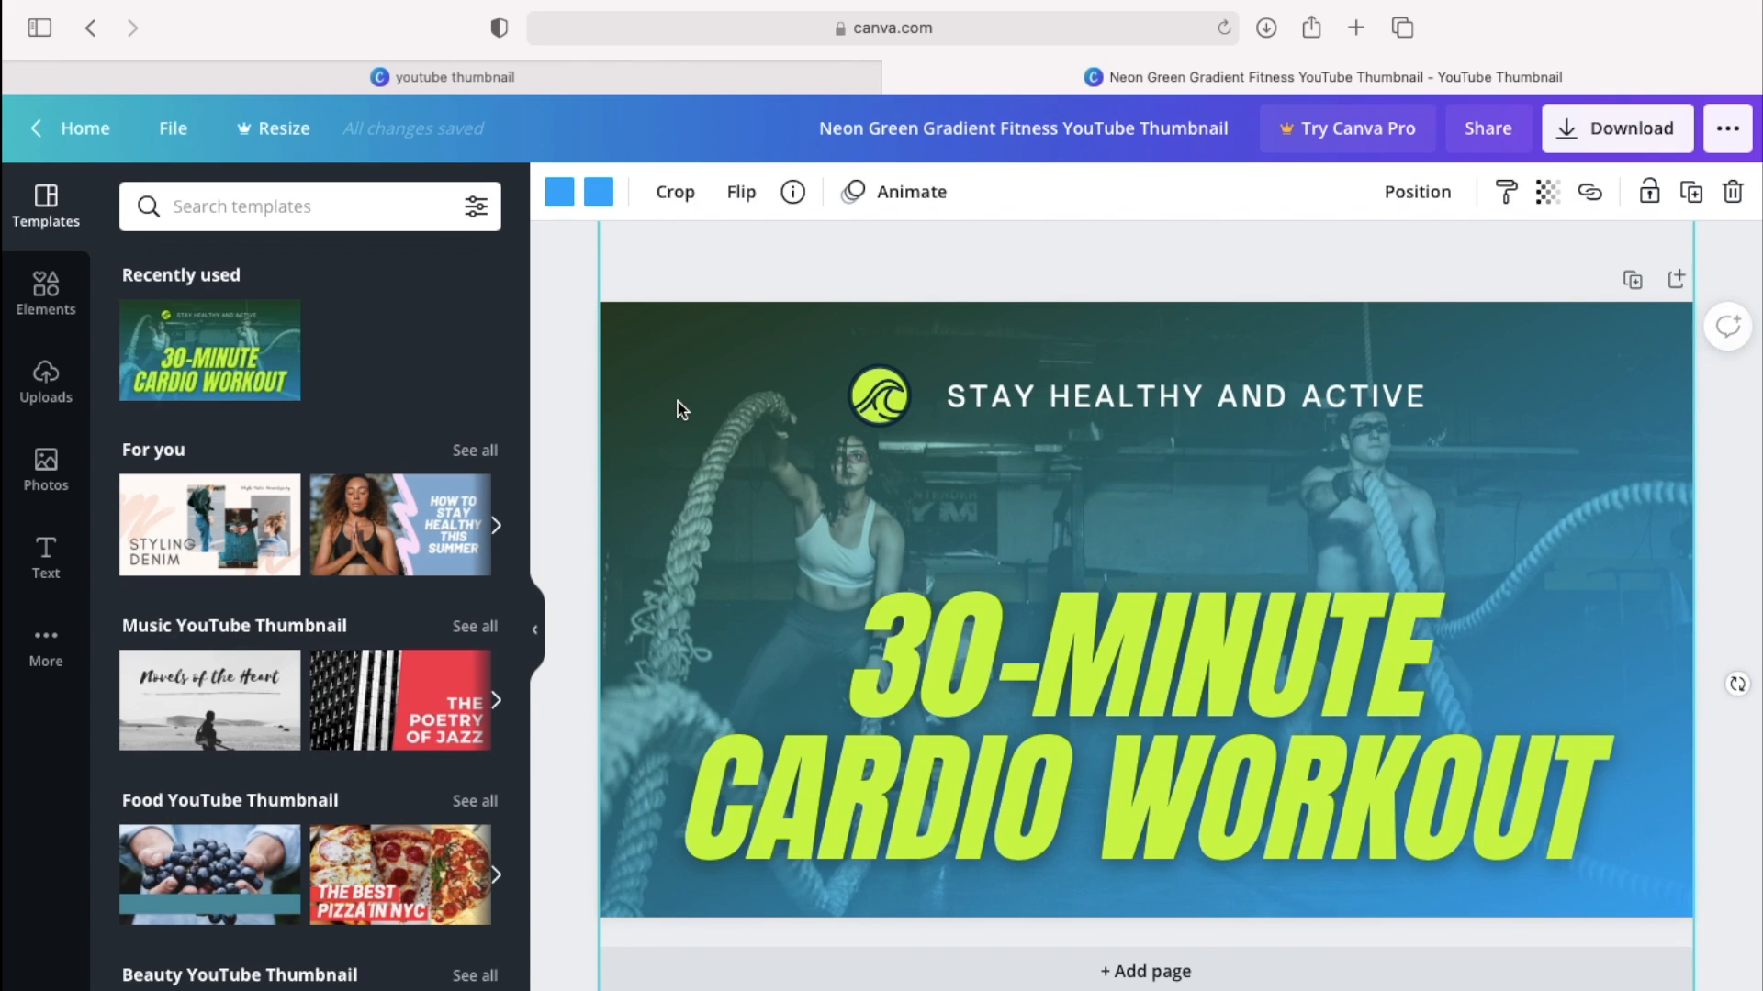
pyautogui.press('Delete')
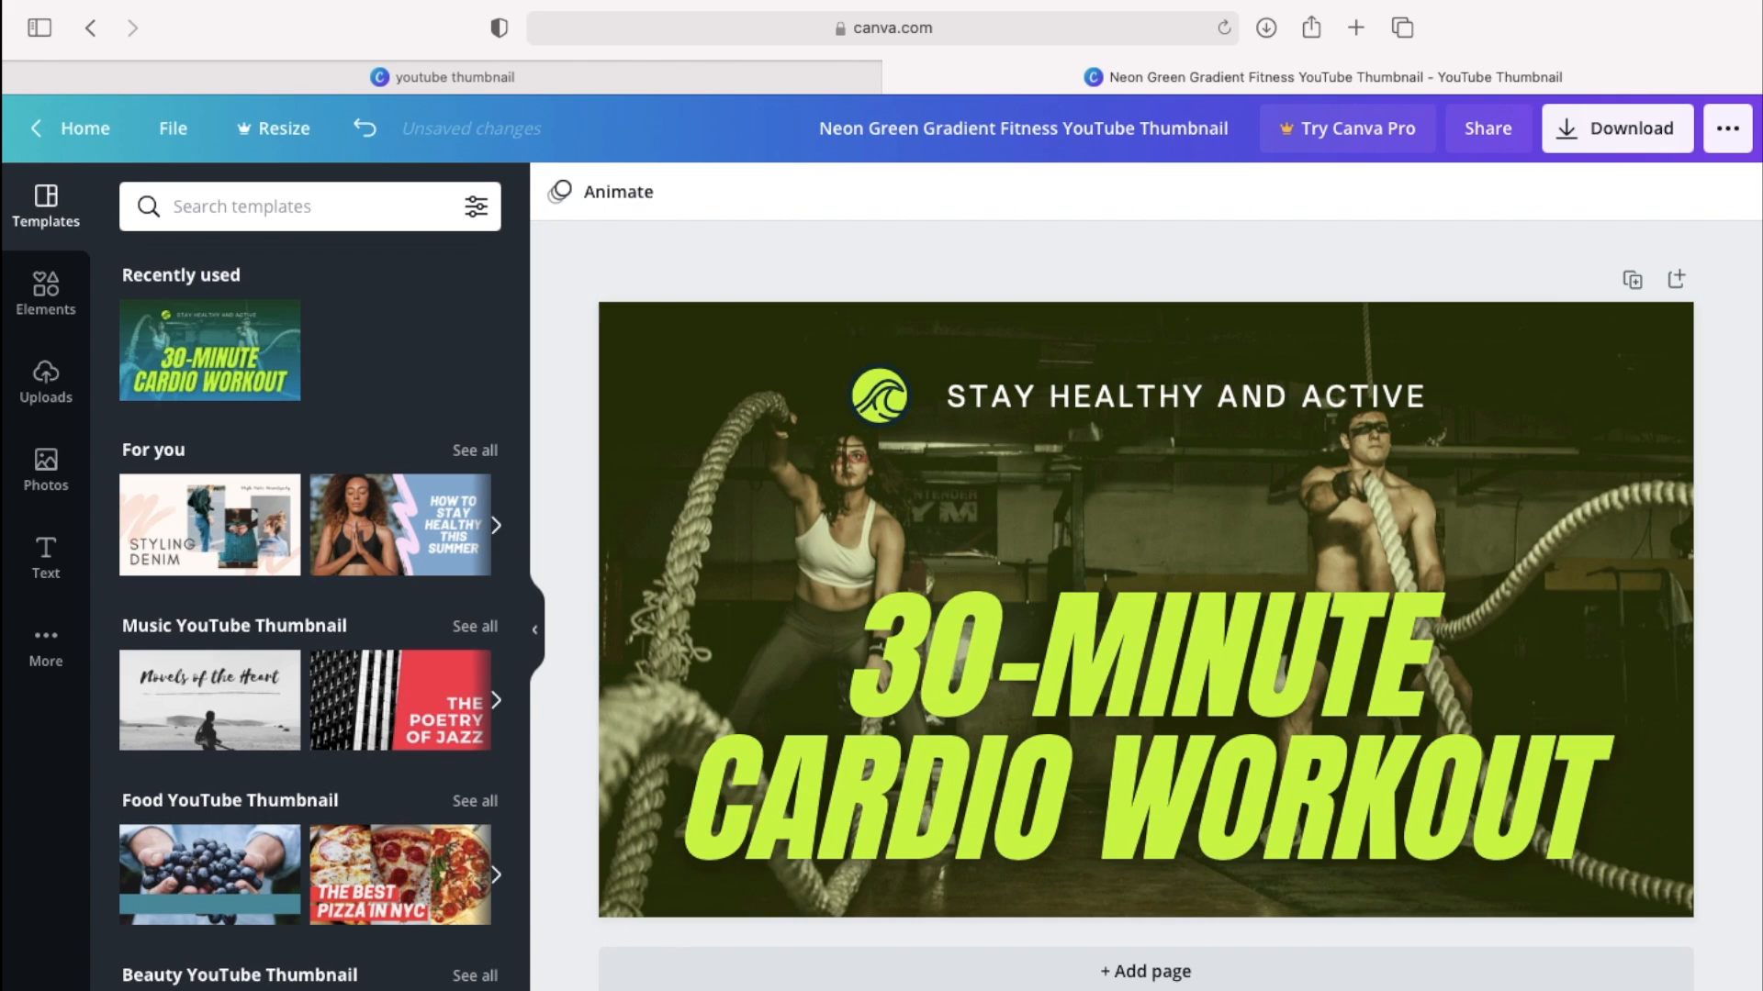
pyautogui.click(680, 405)
pyautogui.press('Delete')
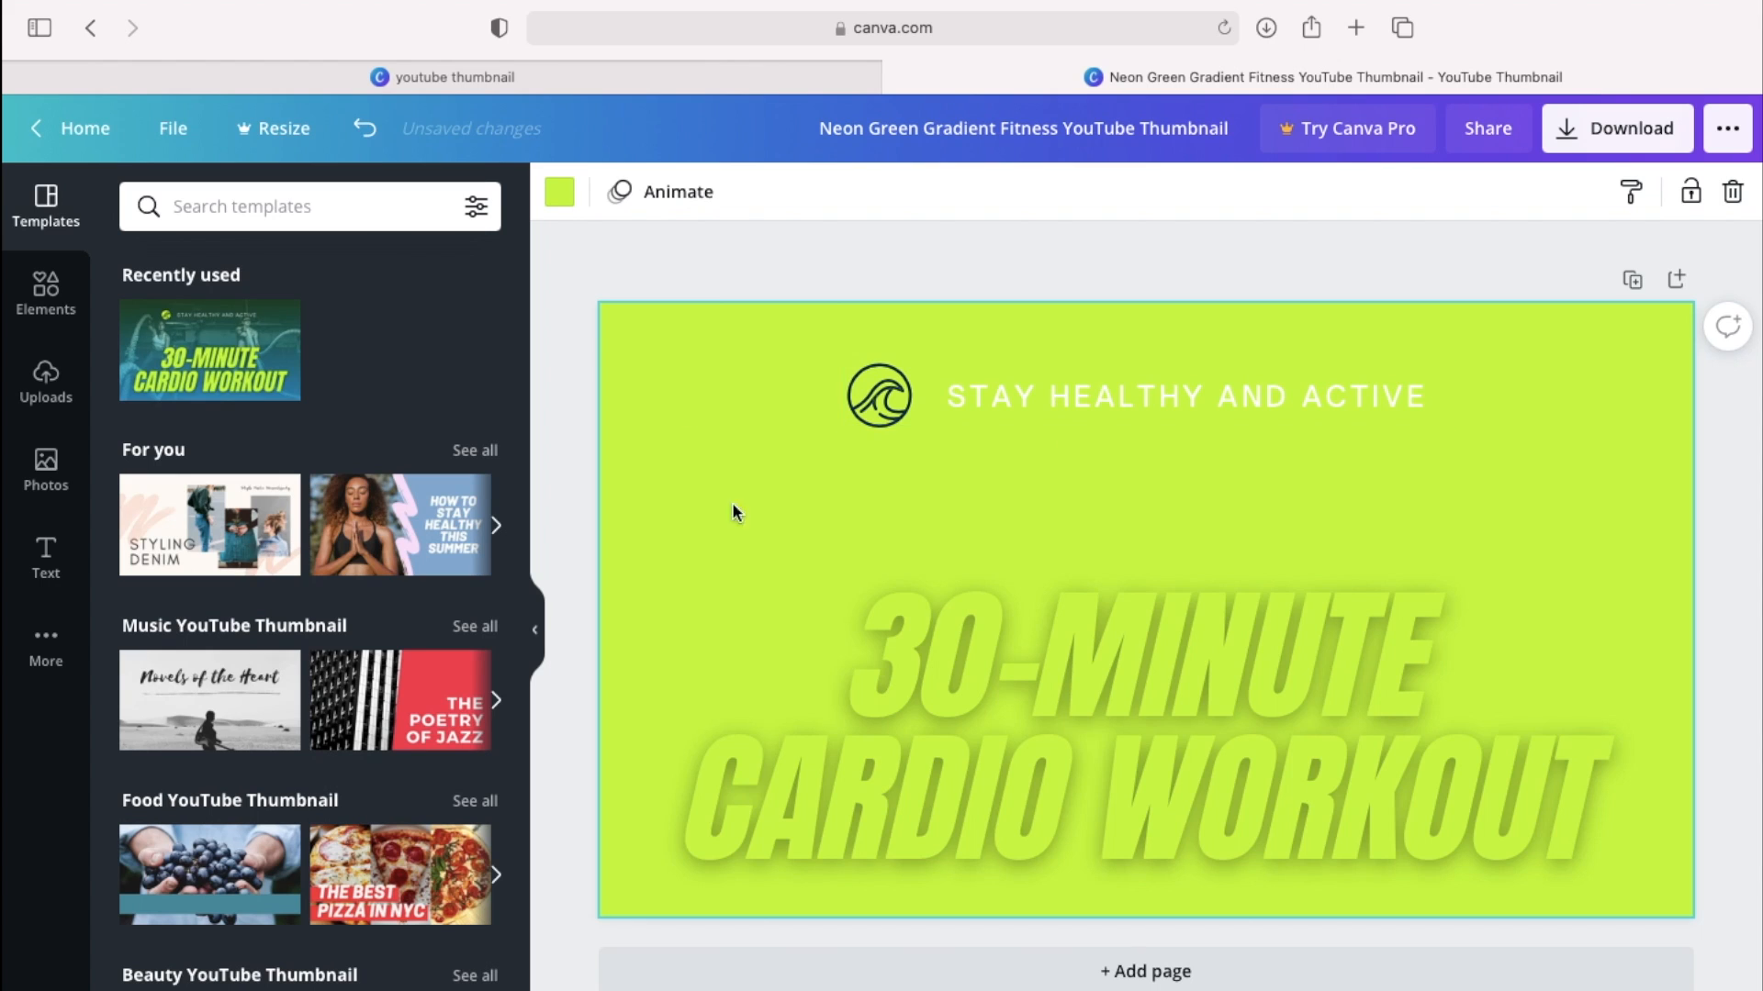
pyautogui.press('Delete')
# Delete the logo and tagline group, and move the "30-MINUTE CARDIO WORKOUT" heading up and right, partly past the page edge
pyautogui.click(870, 409)
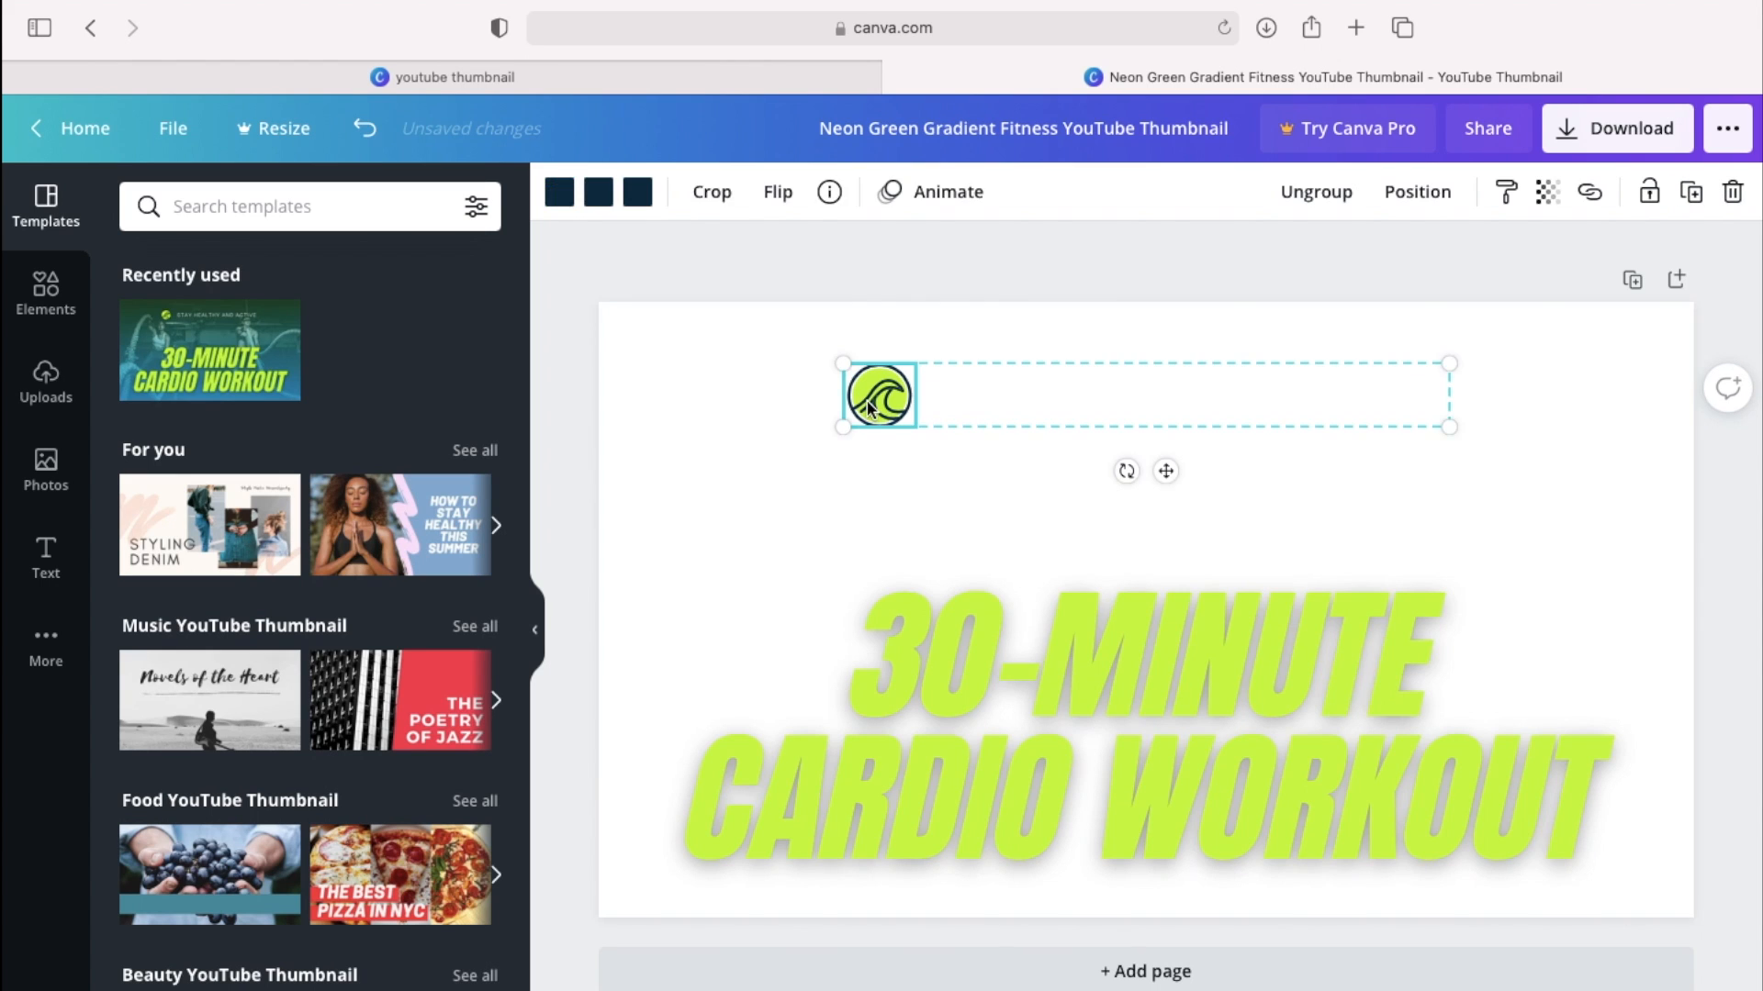
pyautogui.press('Delete')
pyautogui.press('Delete')
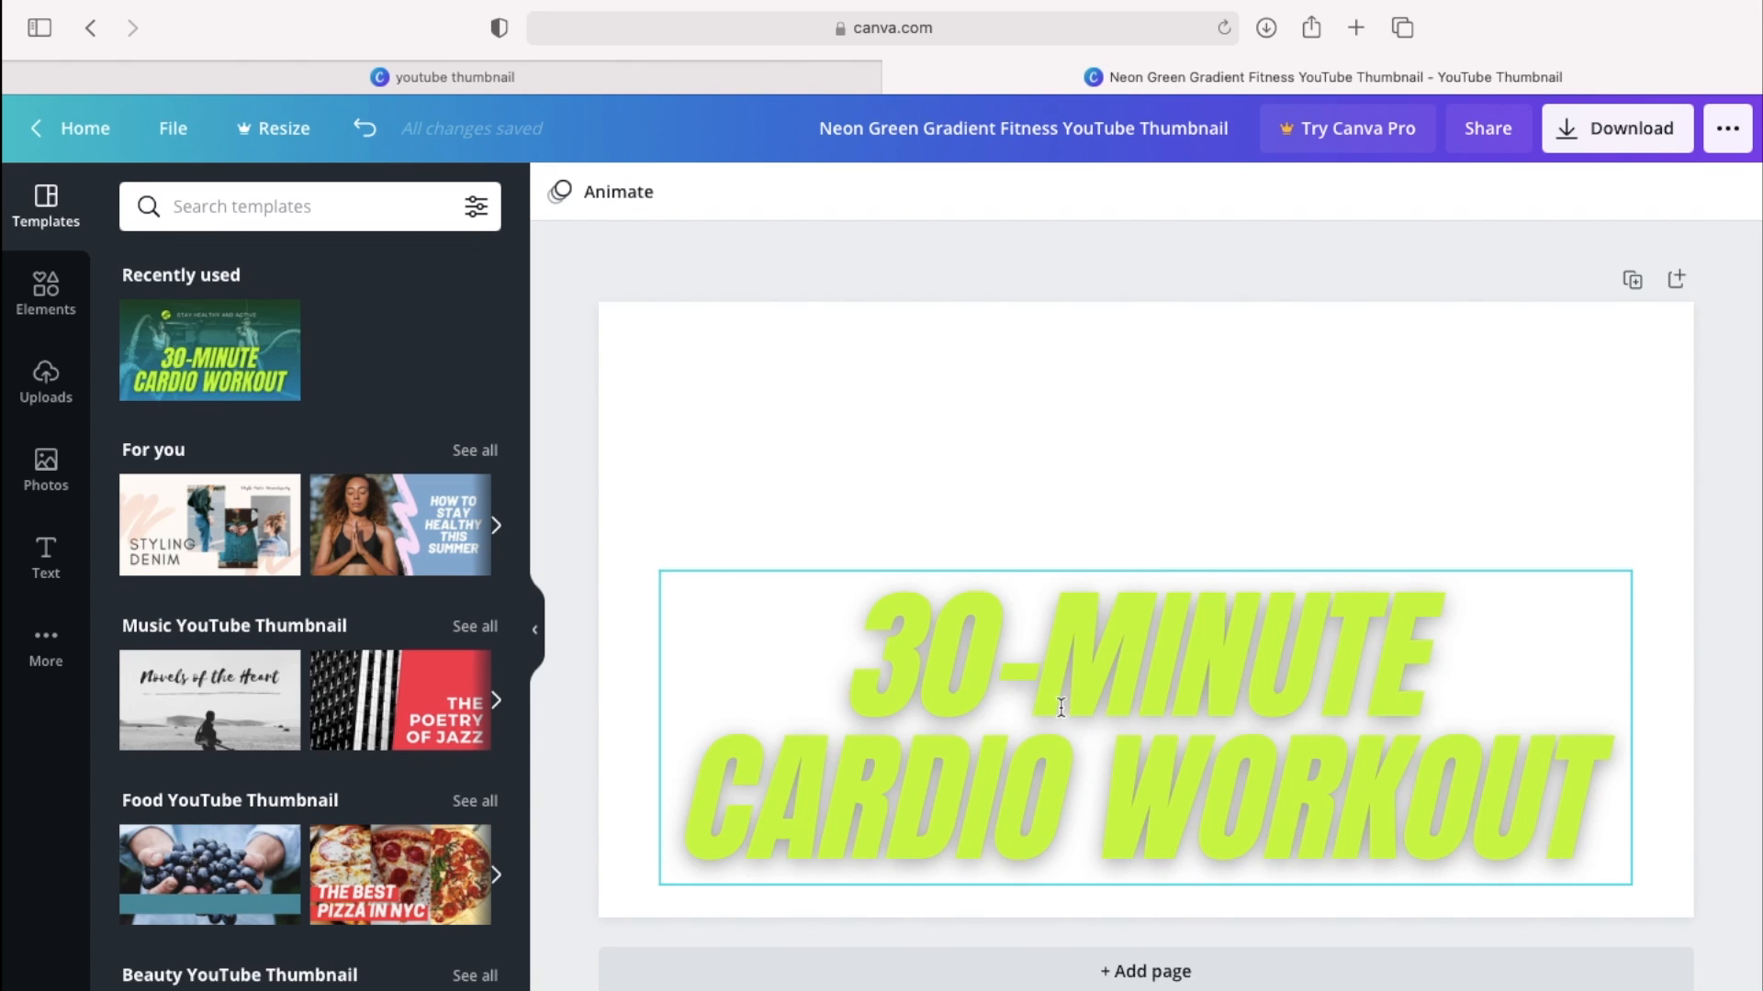
pyautogui.moveTo(1000, 693); pyautogui.dragTo(1341, 503)
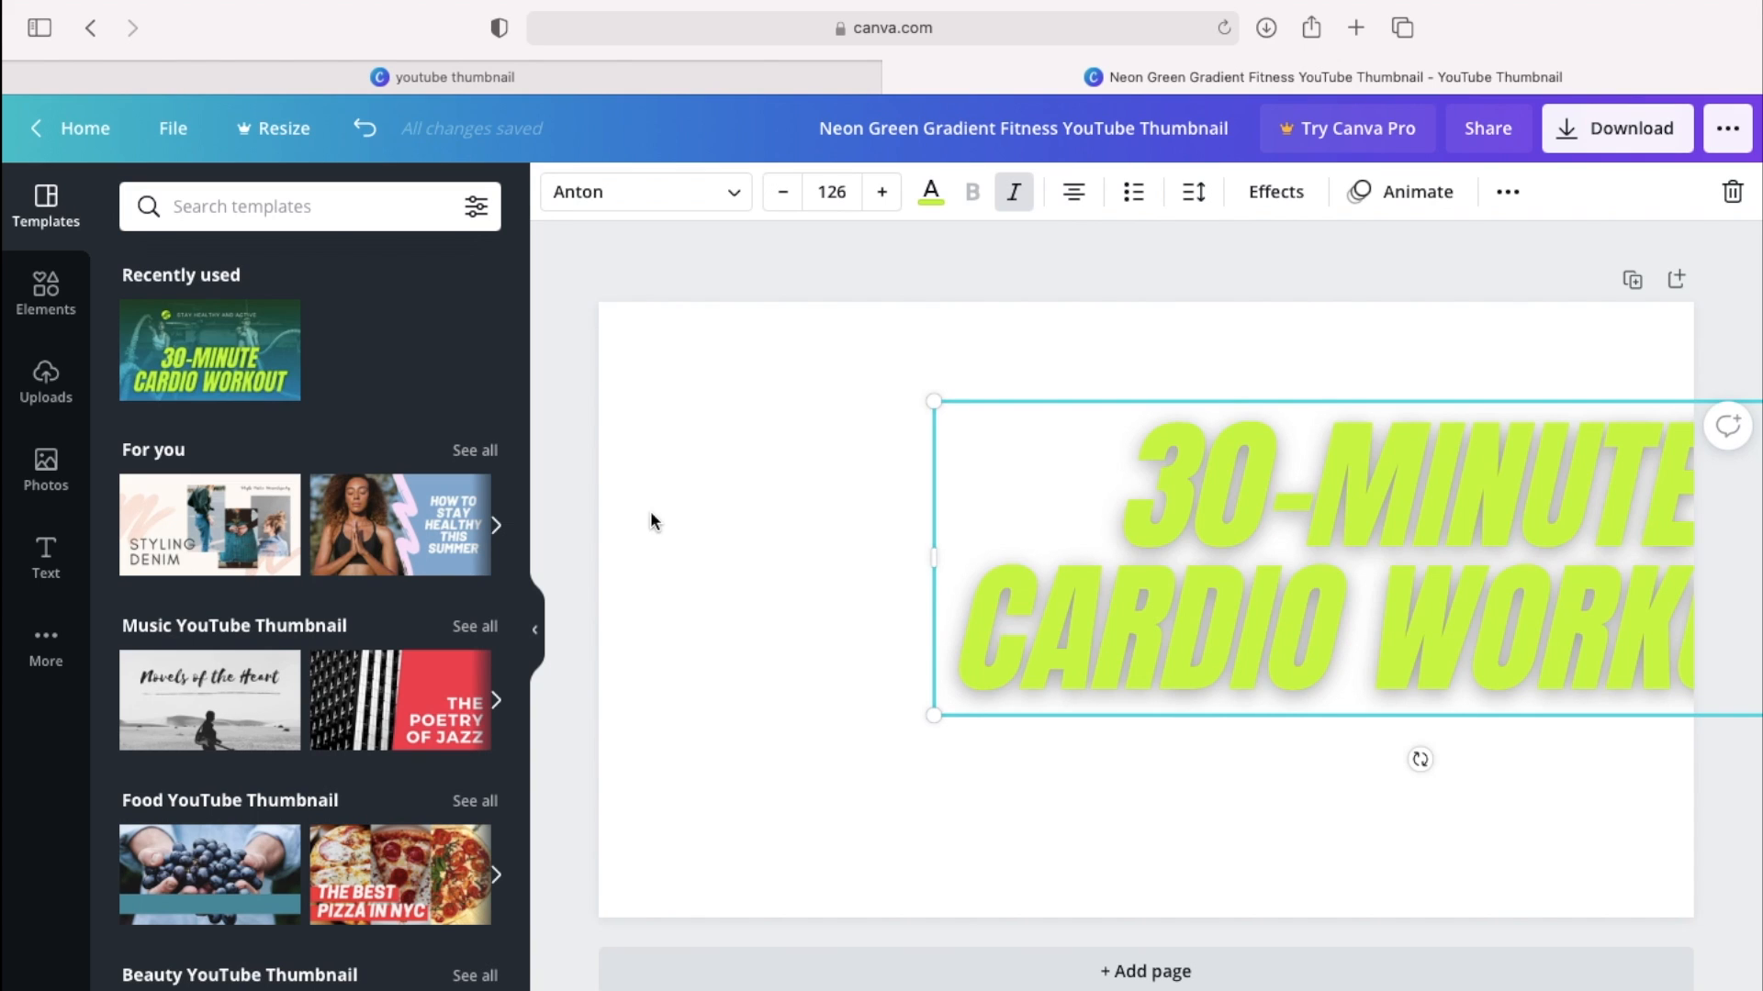
# Open the remove.bg website in a new browser tab
pyautogui.click(1355, 28)
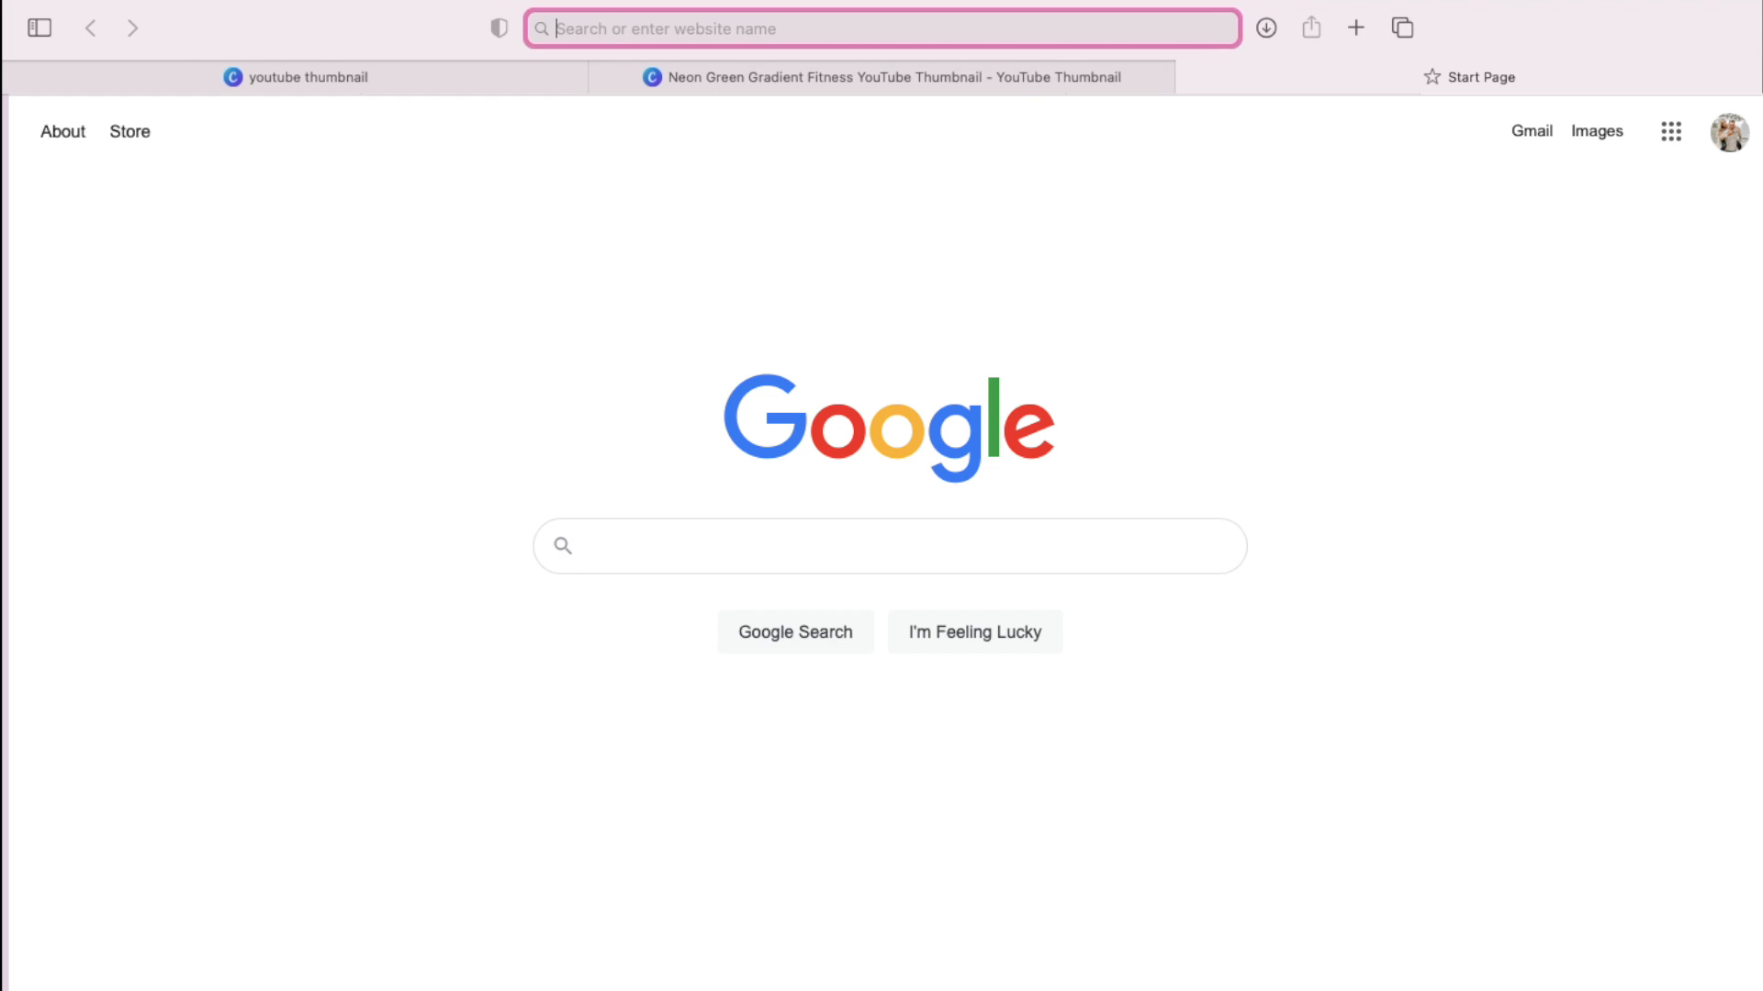
pyautogui.write('remo')
pyautogui.press('BackSpace')
pyautogui.write('e')
pyautogui.press('BackSpace')
pyautogui.write('ve.bg')
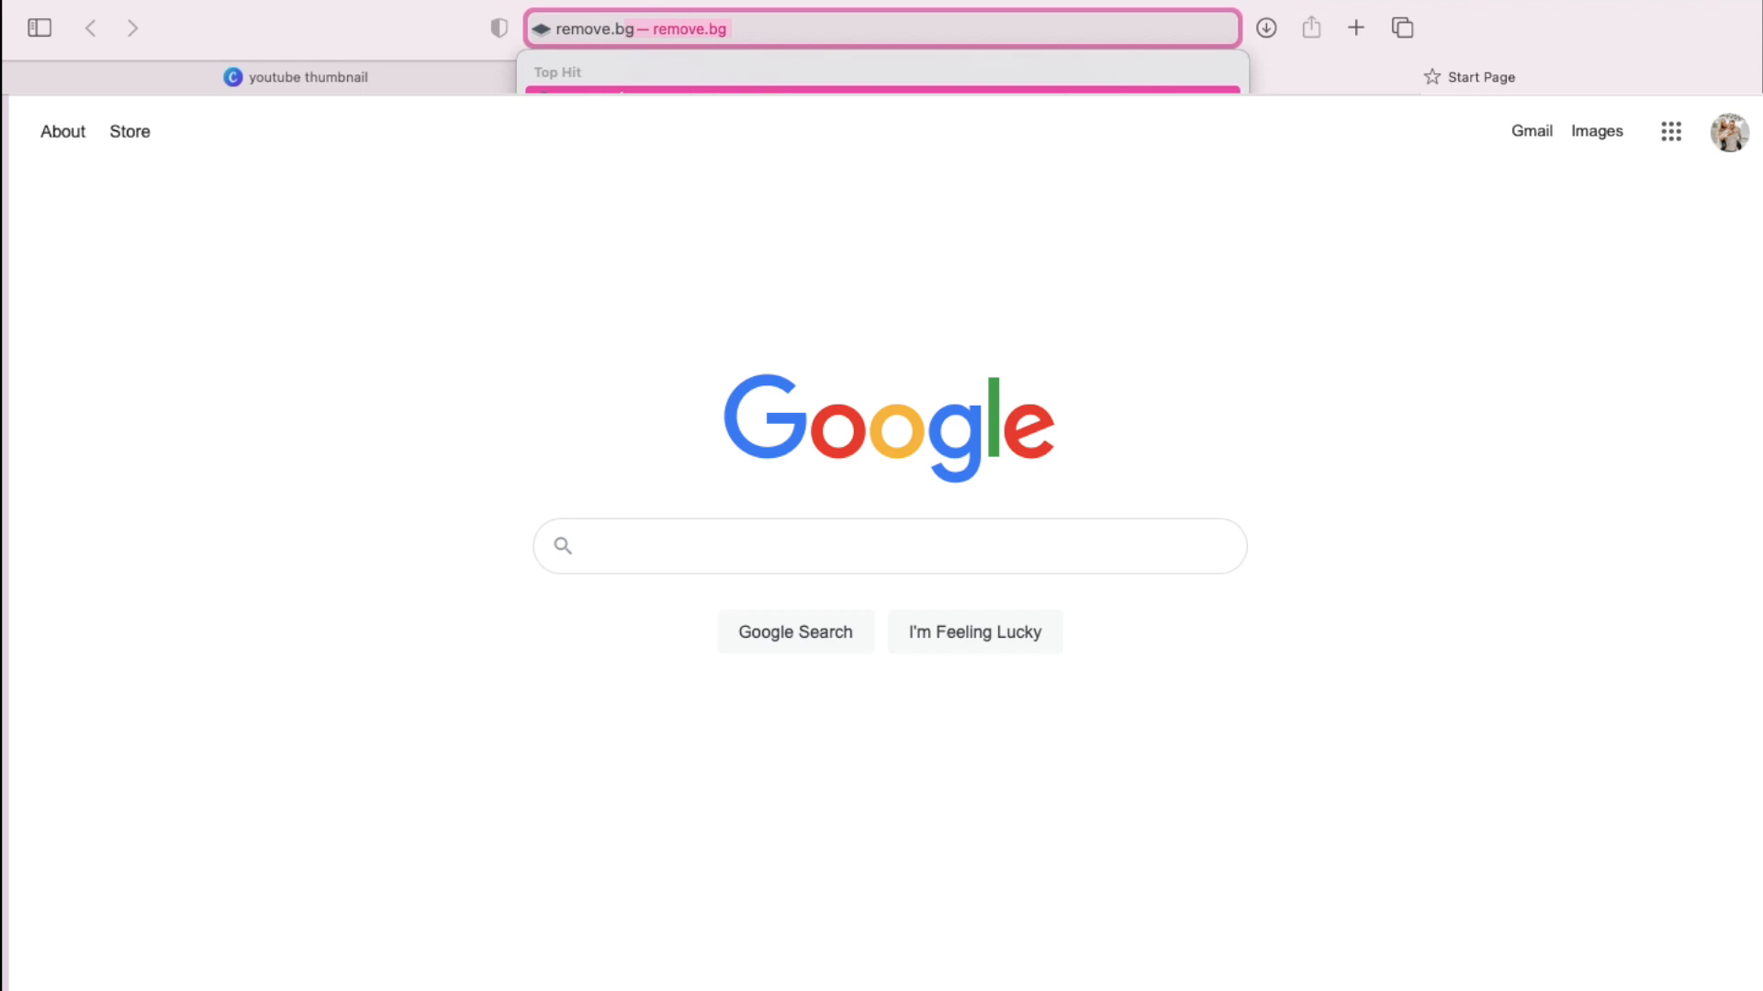
pyautogui.press('Return')
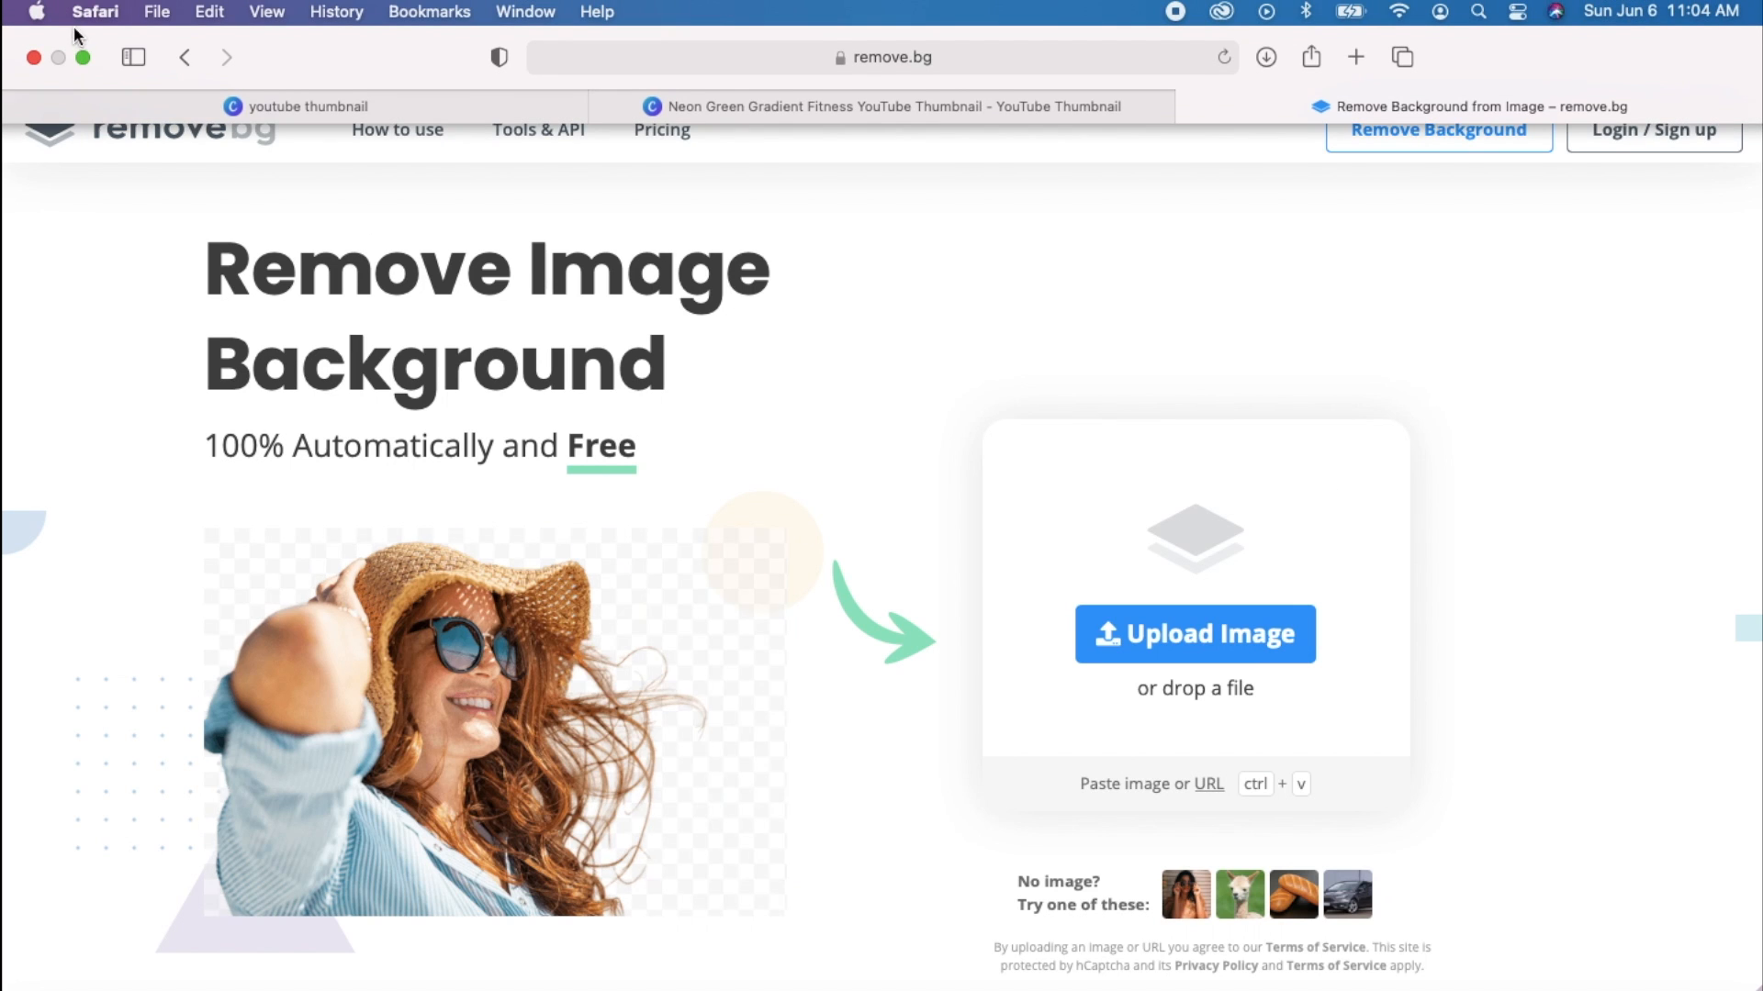
# Take the browser out of full screen to expose the desktop files, and preview the DSC06014.jpg photo
pyautogui.click(84, 53)
pyautogui.moveTo(1367, 67); pyautogui.dragTo(1315, 36)
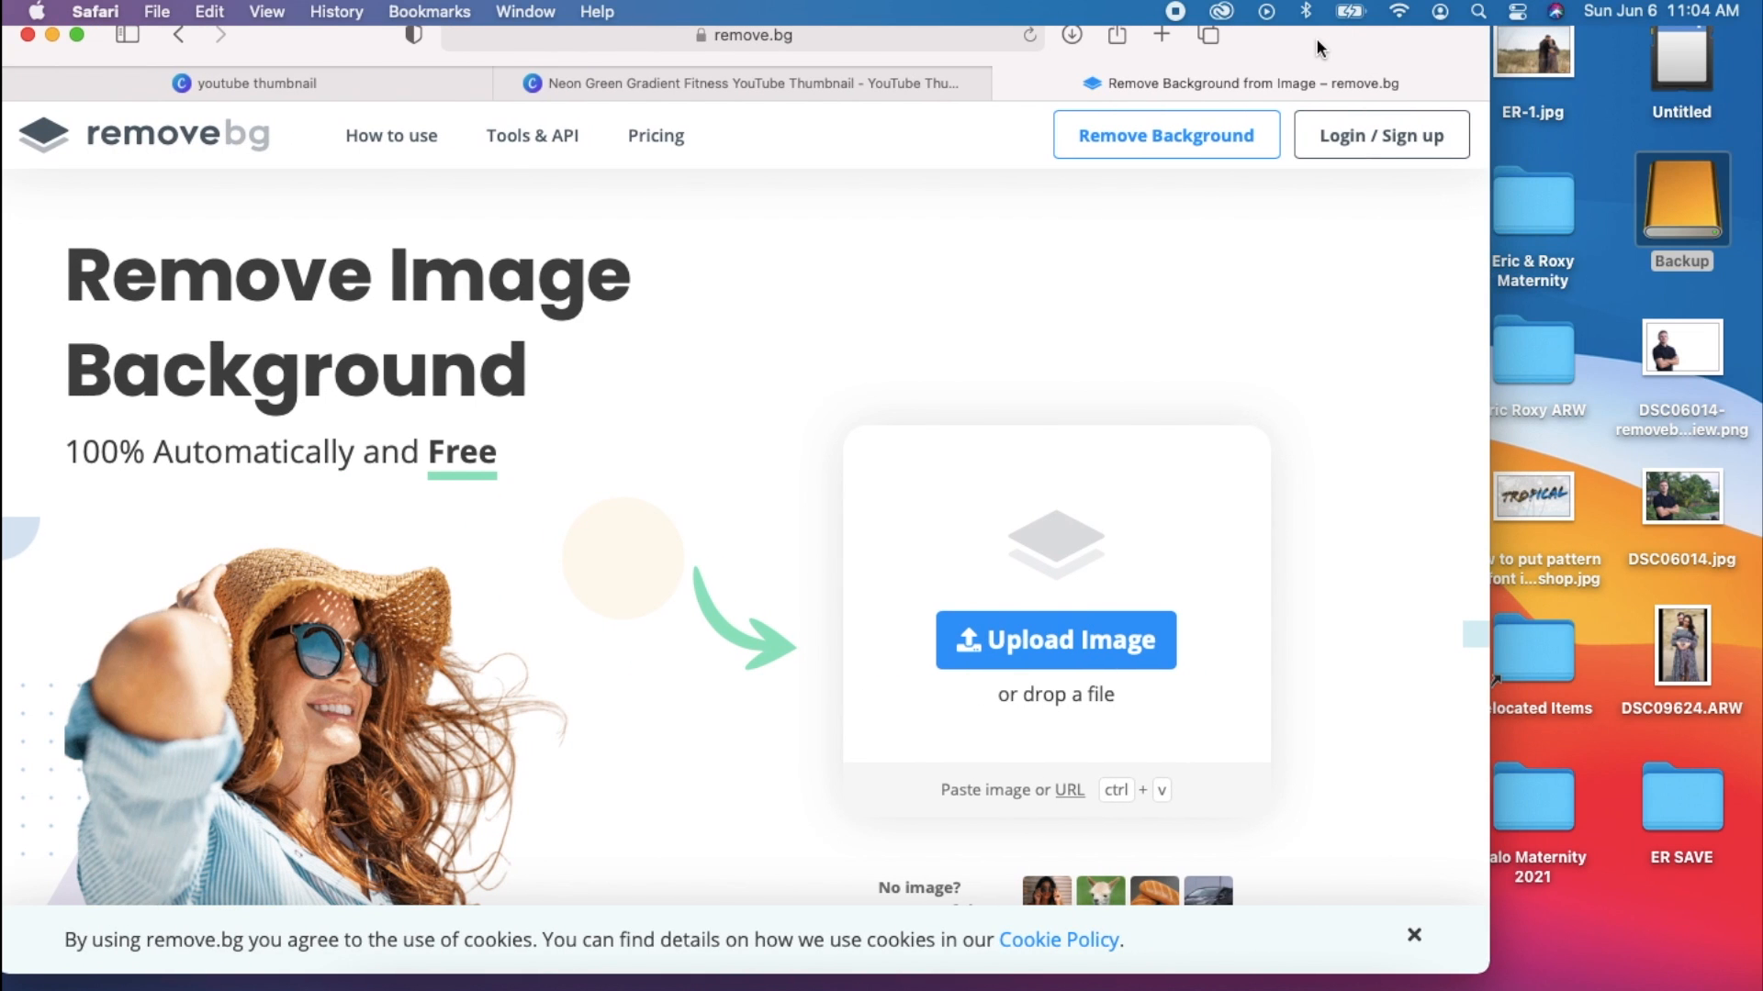
pyautogui.doubleClick(1682, 492)
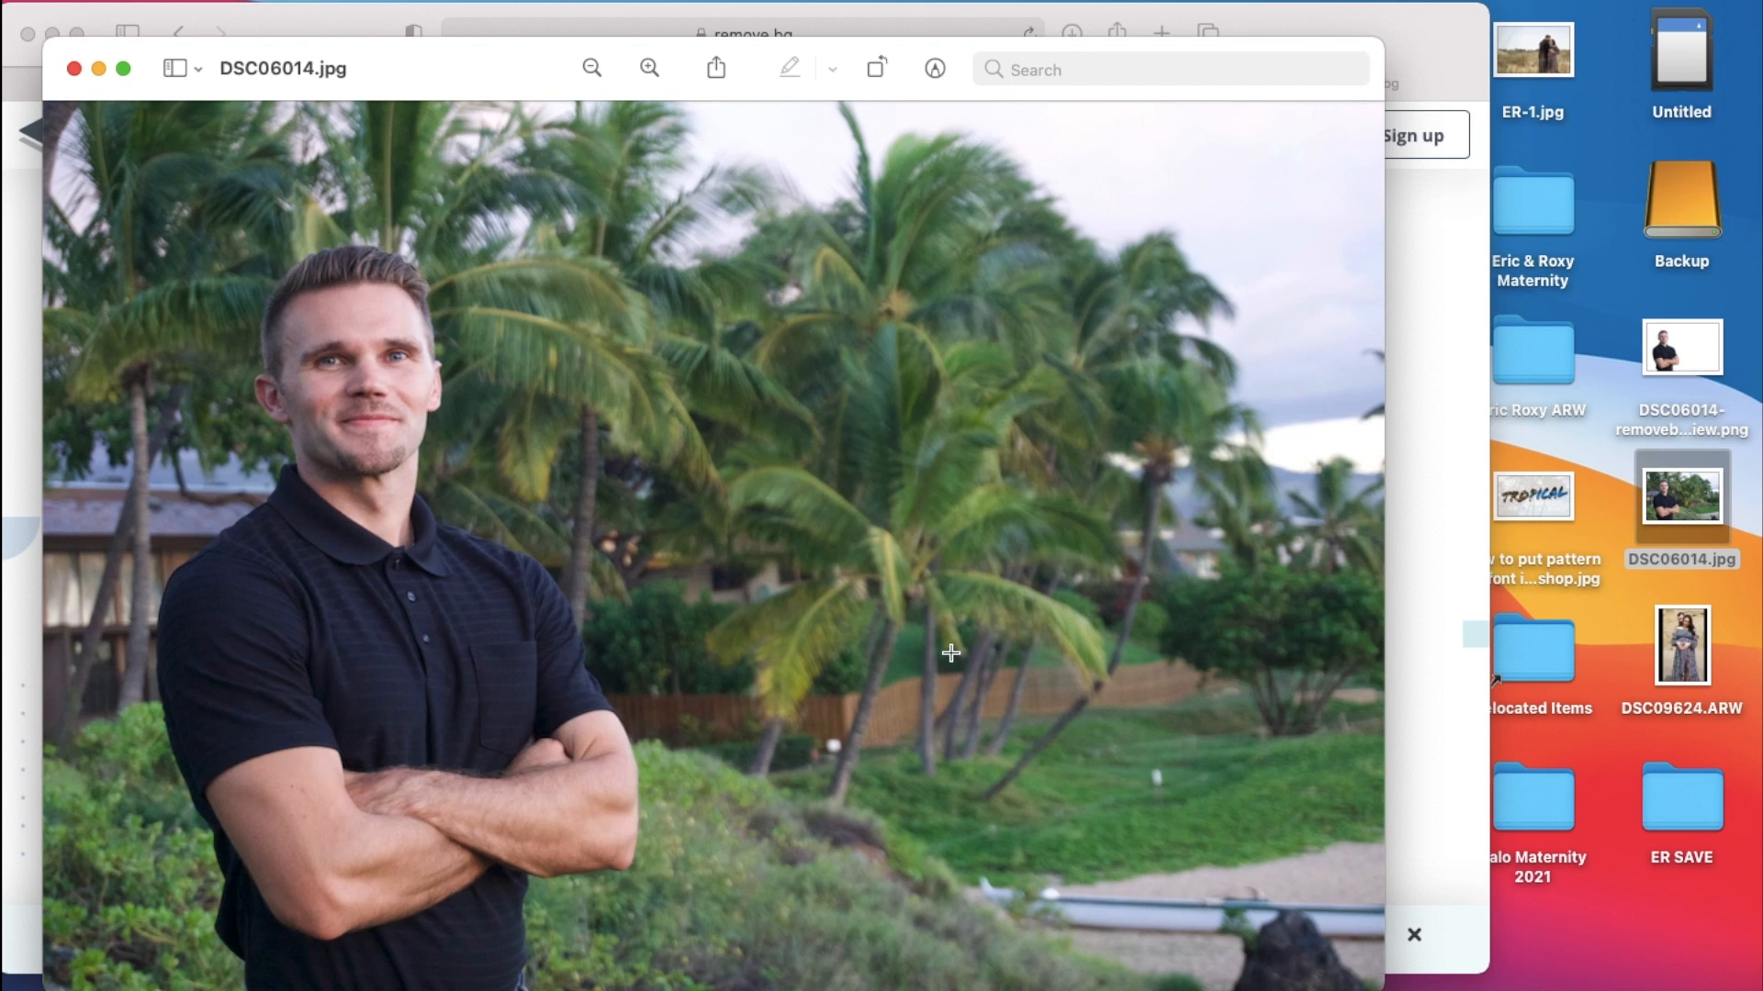
pyautogui.click(73, 69)
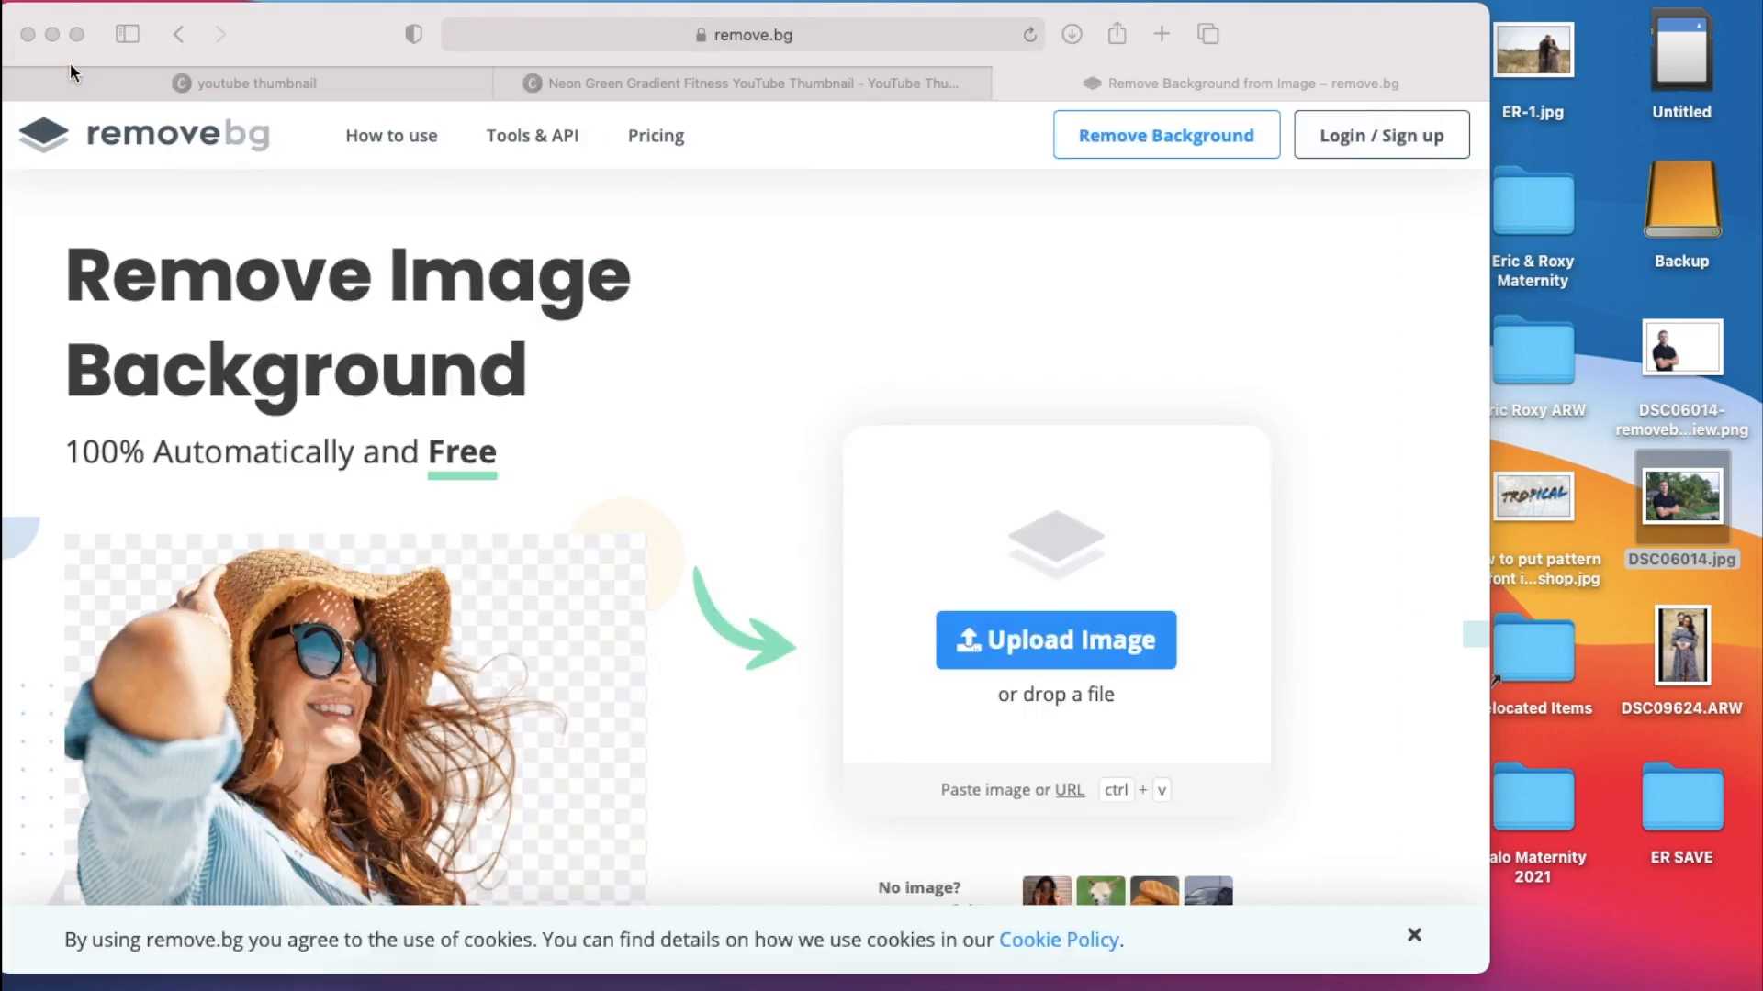
# Upload DSC06014.jpg from the desktop to remove.bg and examine the background-free cutout in the full-screen browser
pyautogui.moveTo(1677, 482); pyautogui.dragTo(1239, 583)
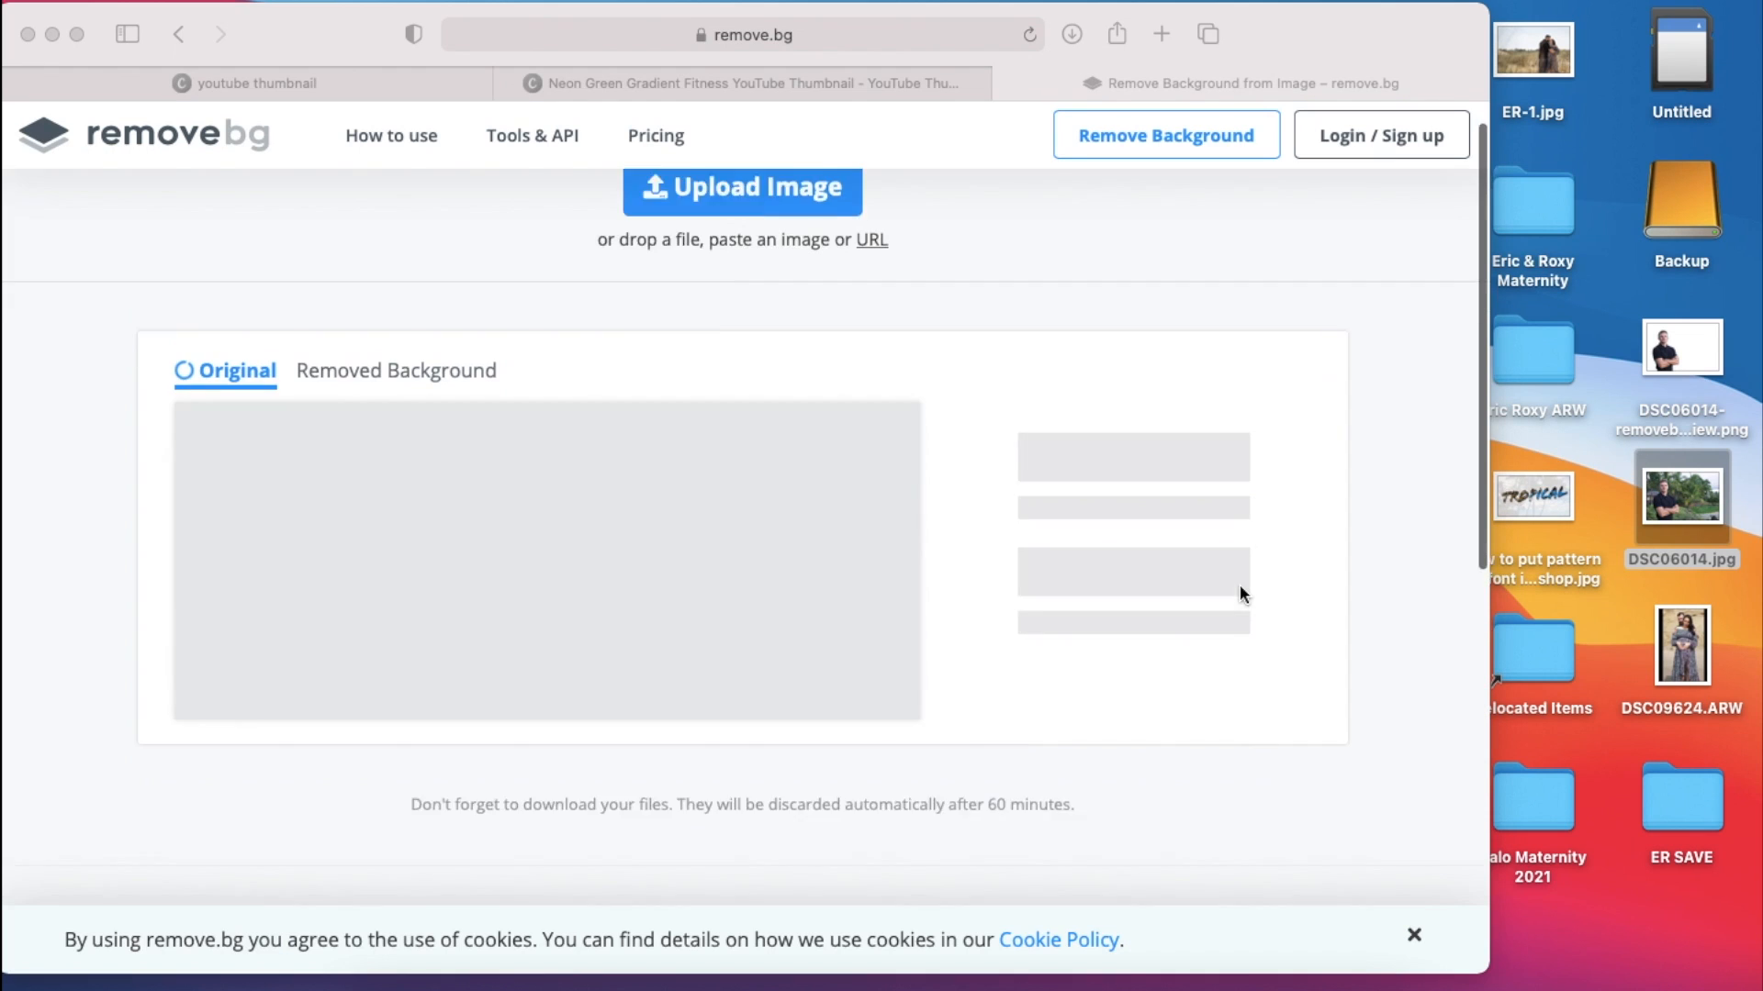
pyautogui.click(77, 37)
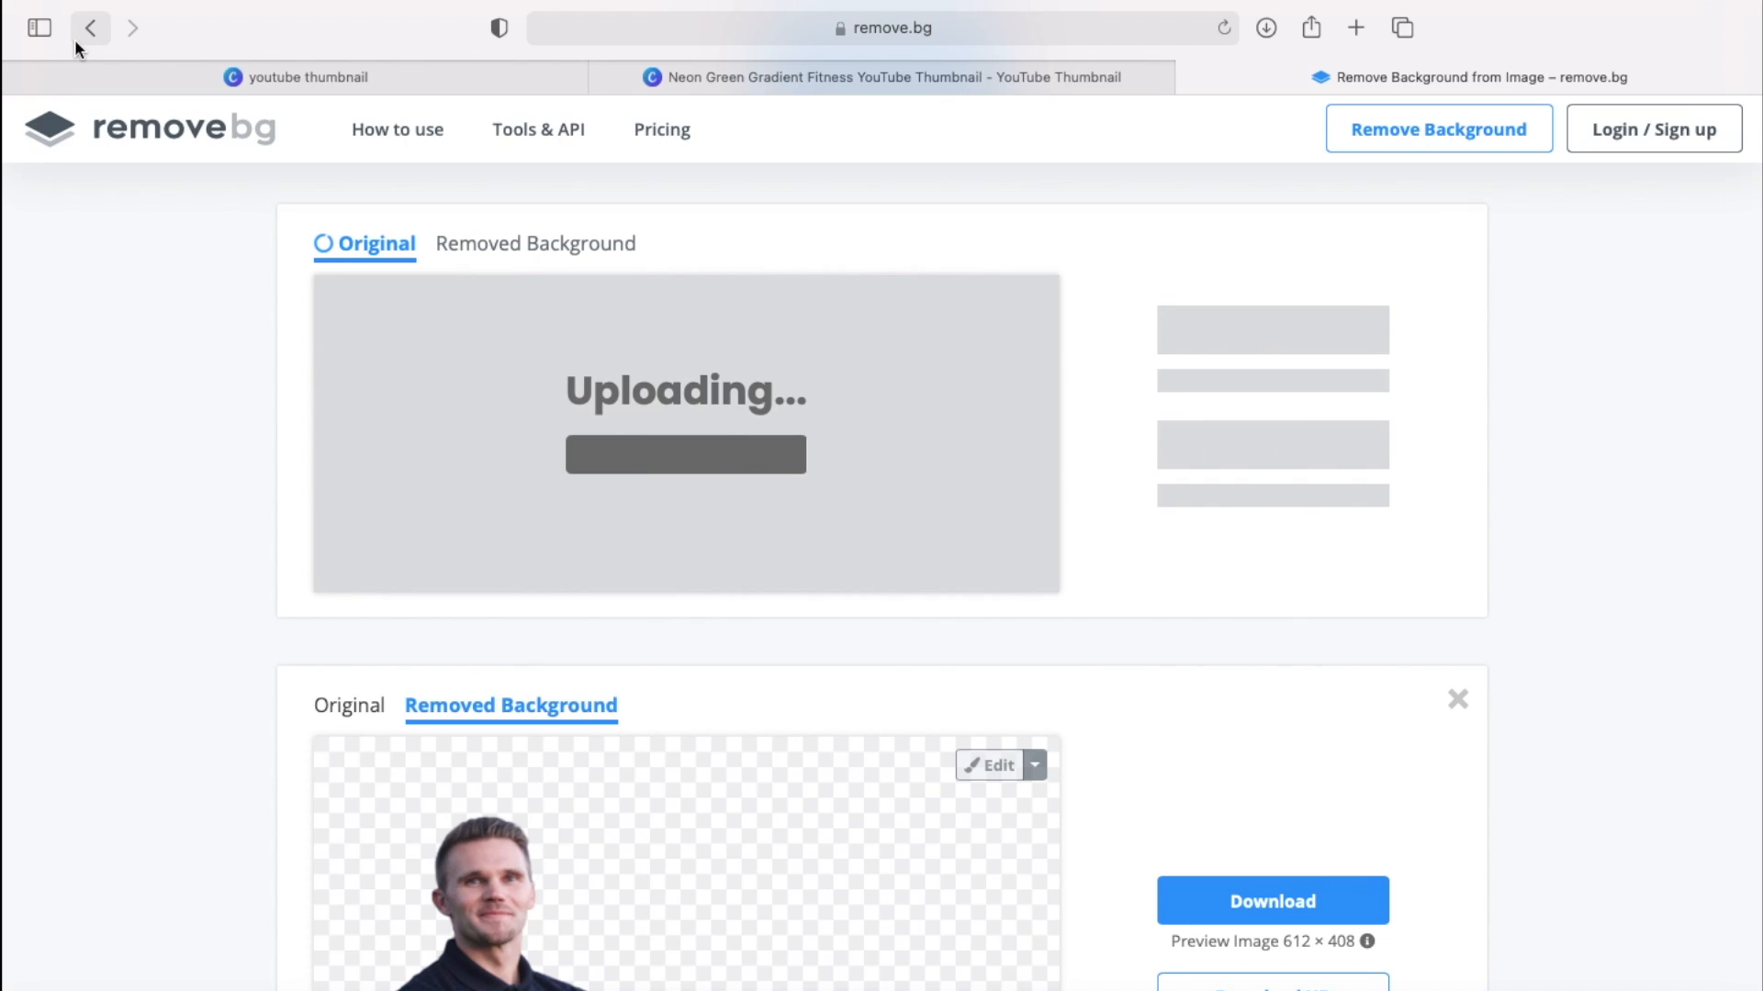
pyautogui.scroll(-5, 126, 520)
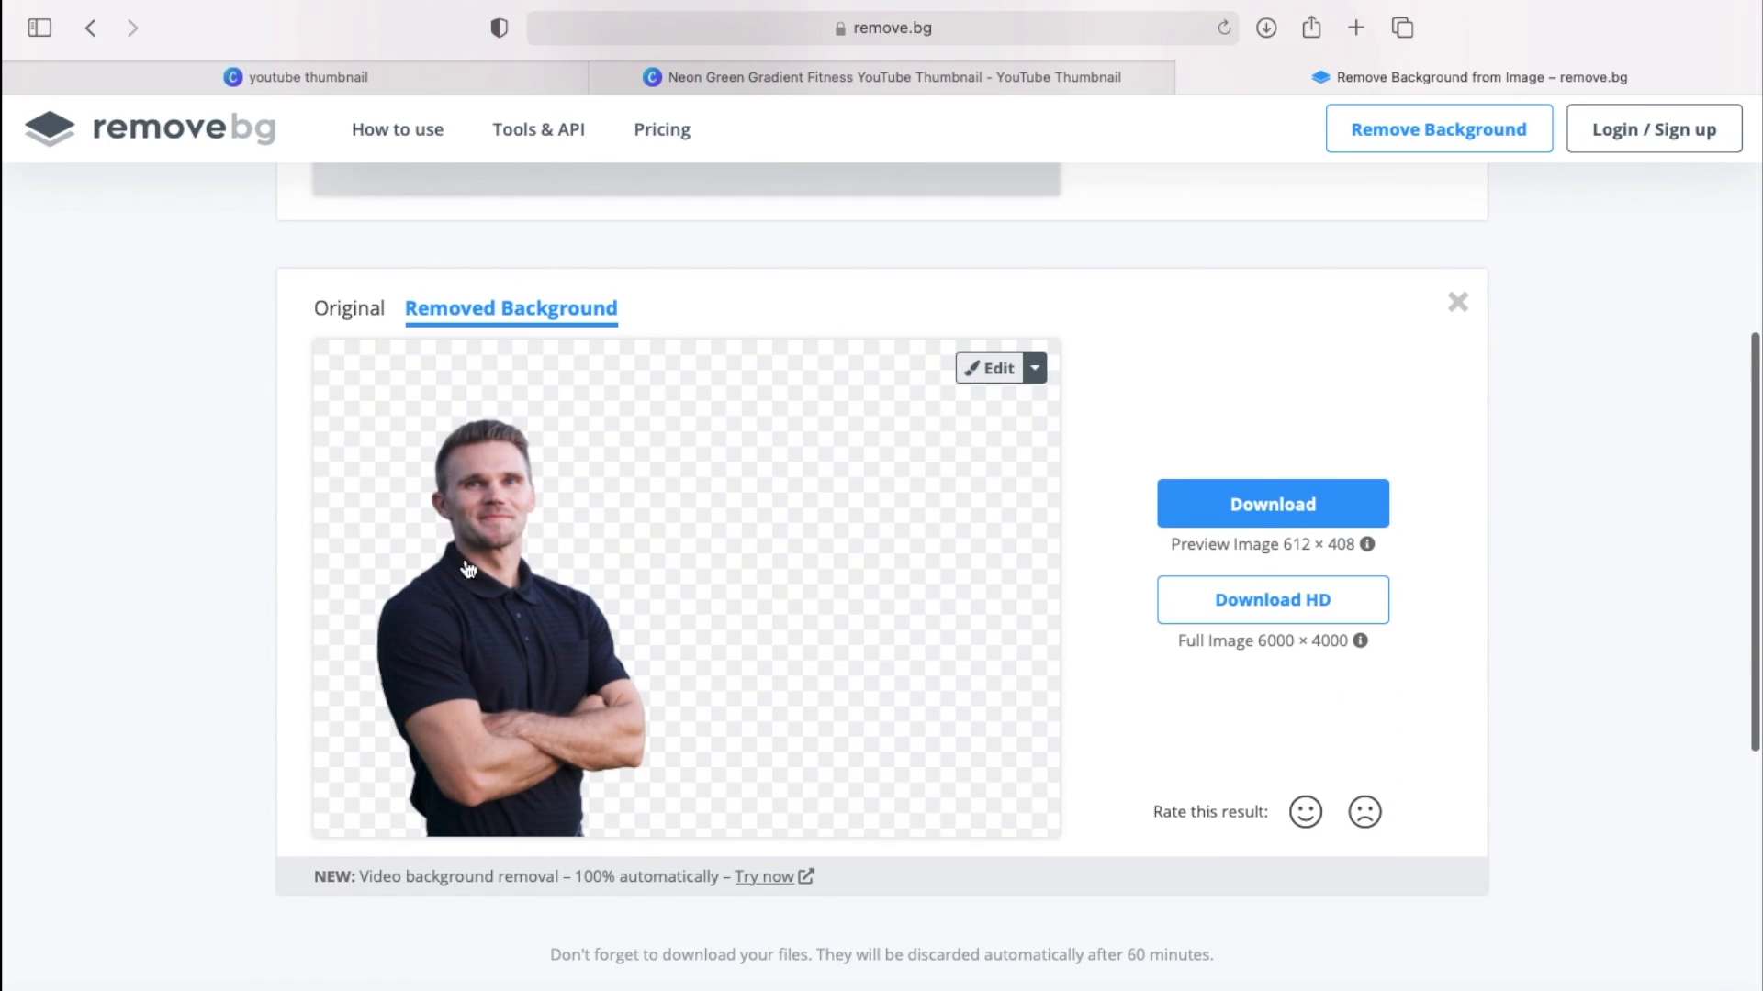
pyautogui.scroll(5, 533, 565)
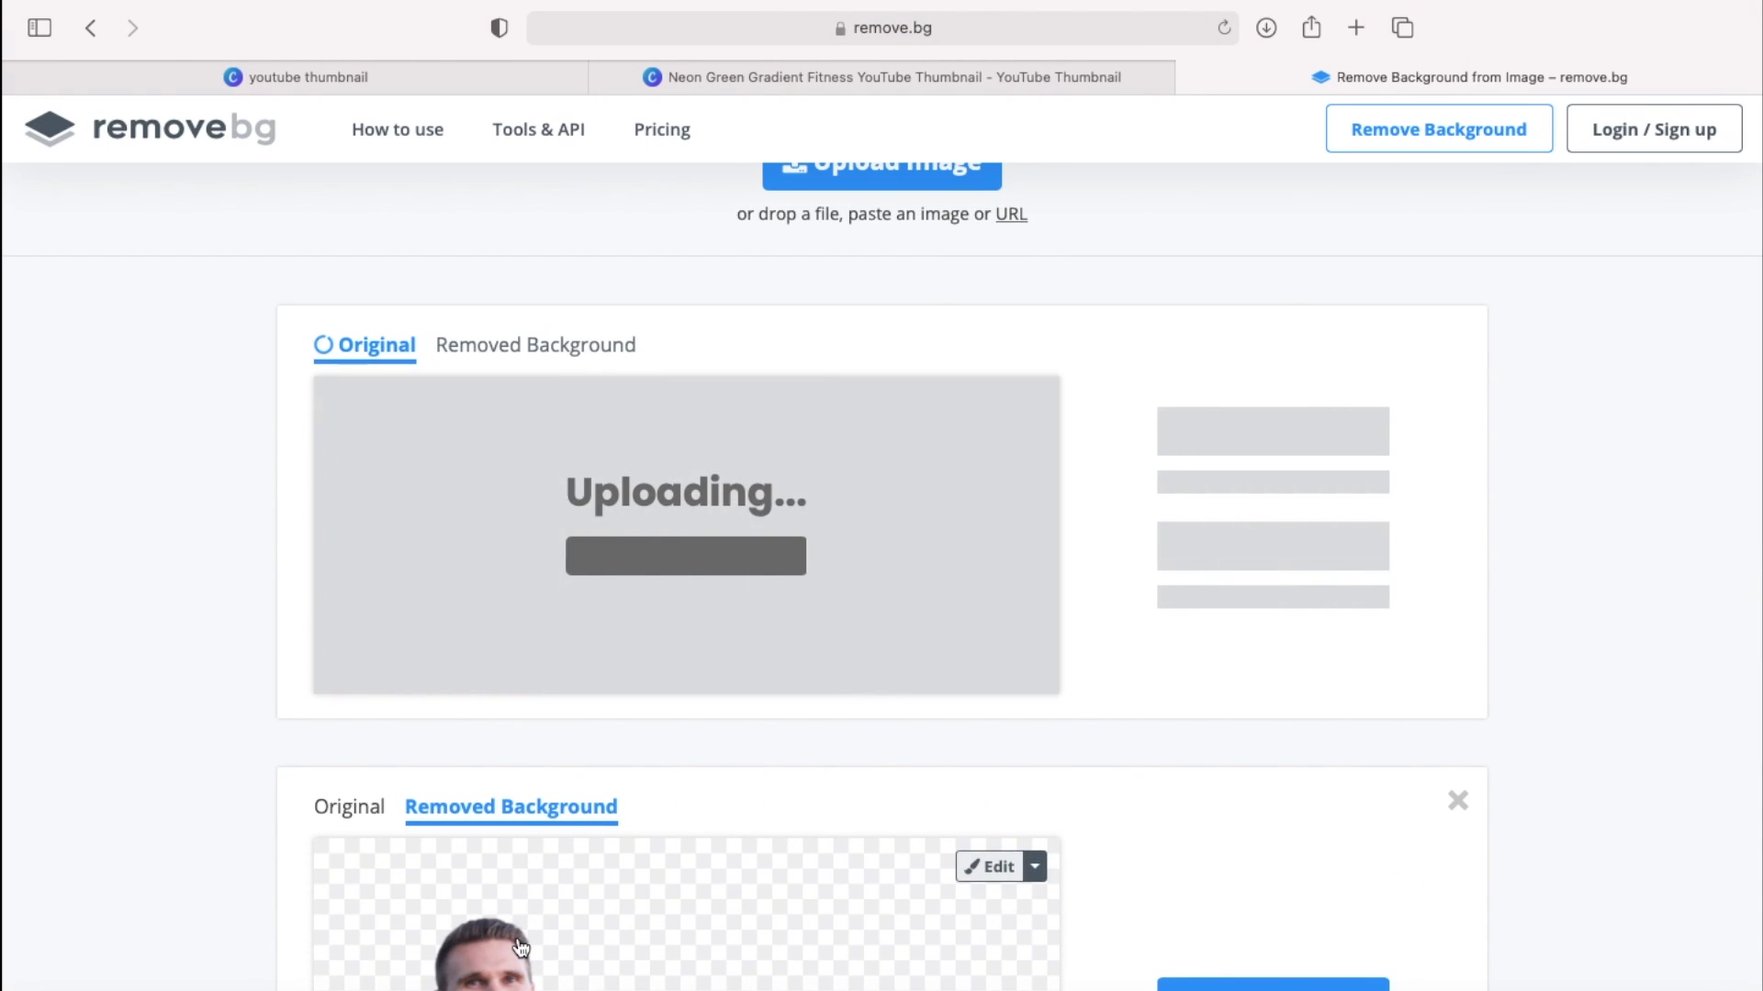
pyautogui.scroll(1, 520, 948)
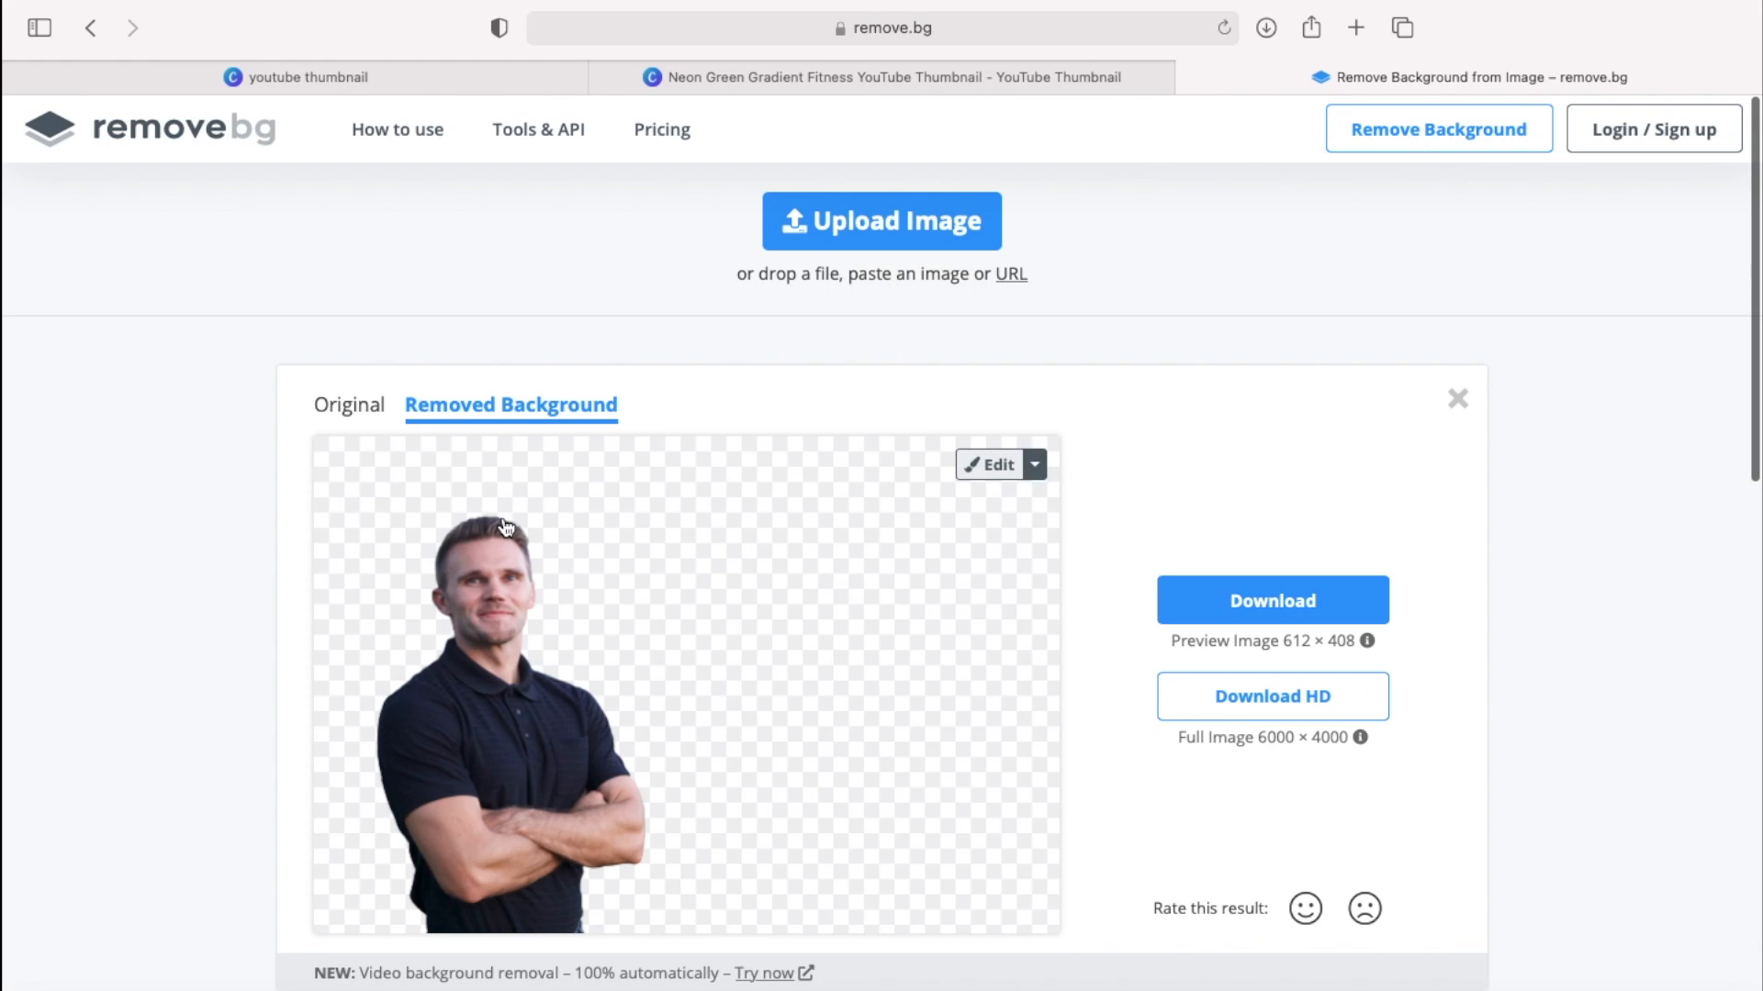
# Switch back to the Canva thumbnail design and place the uploaded cutout photo of the man on the page
pyautogui.click(885, 86)
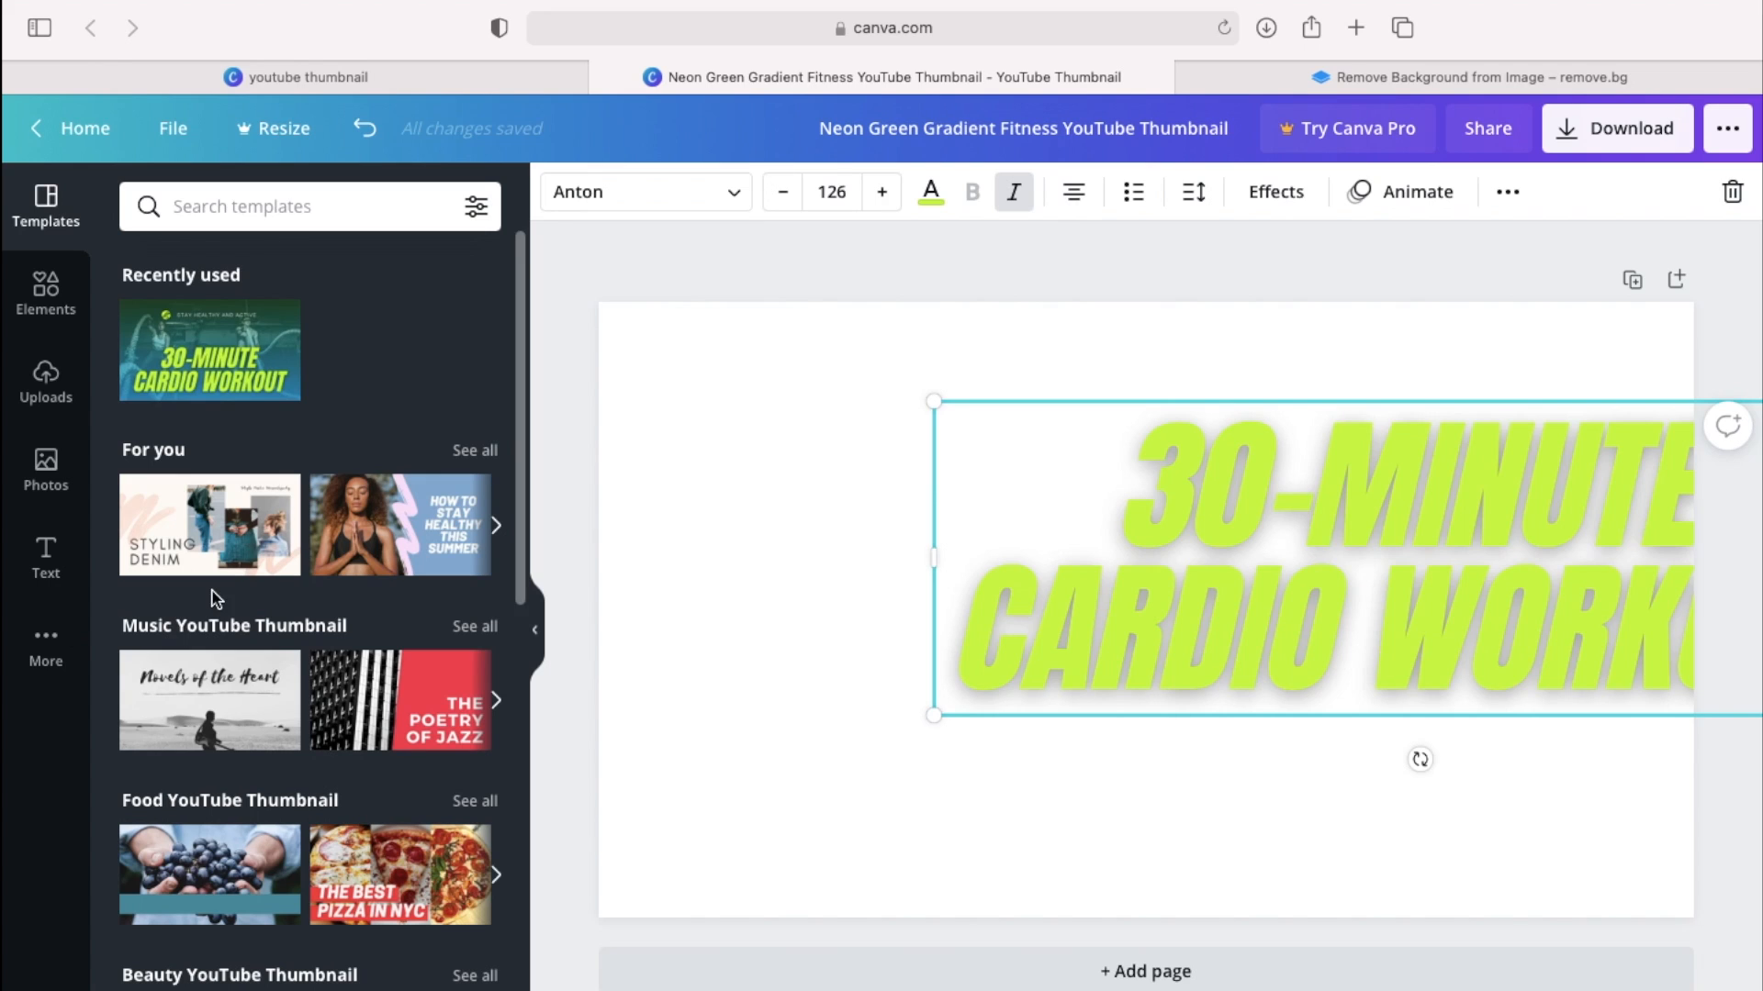
pyautogui.click(46, 398)
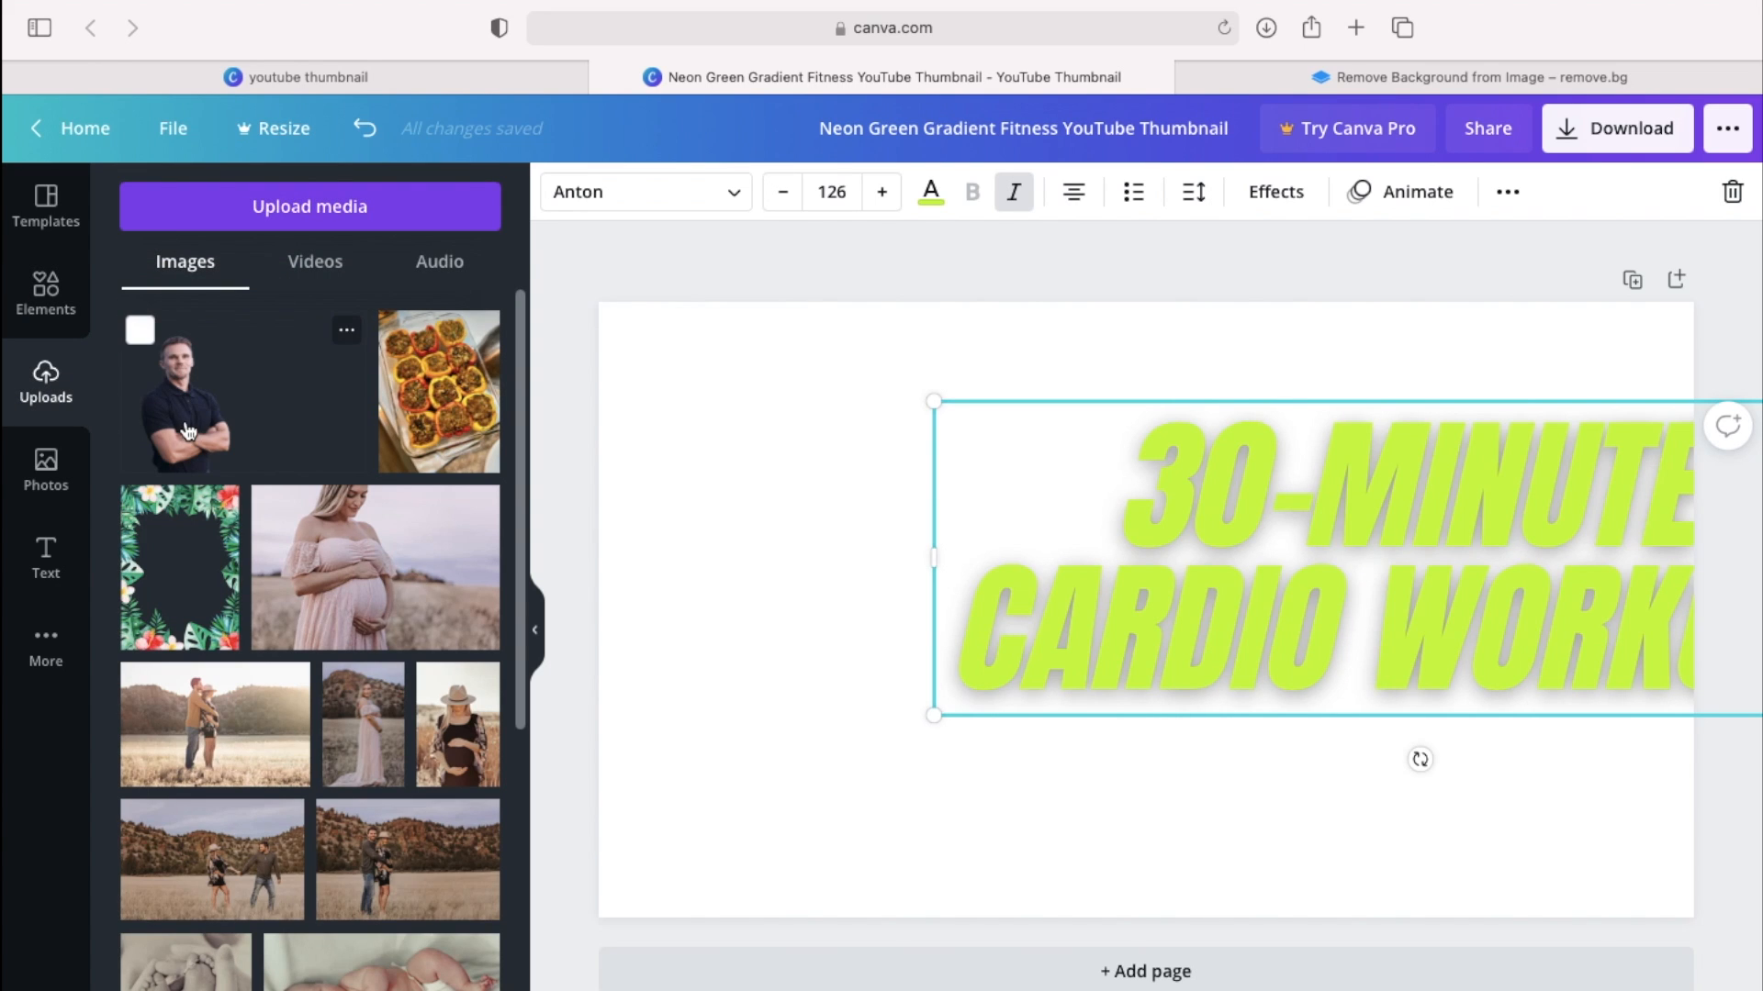
pyautogui.moveTo(186, 430); pyautogui.dragTo(790, 609)
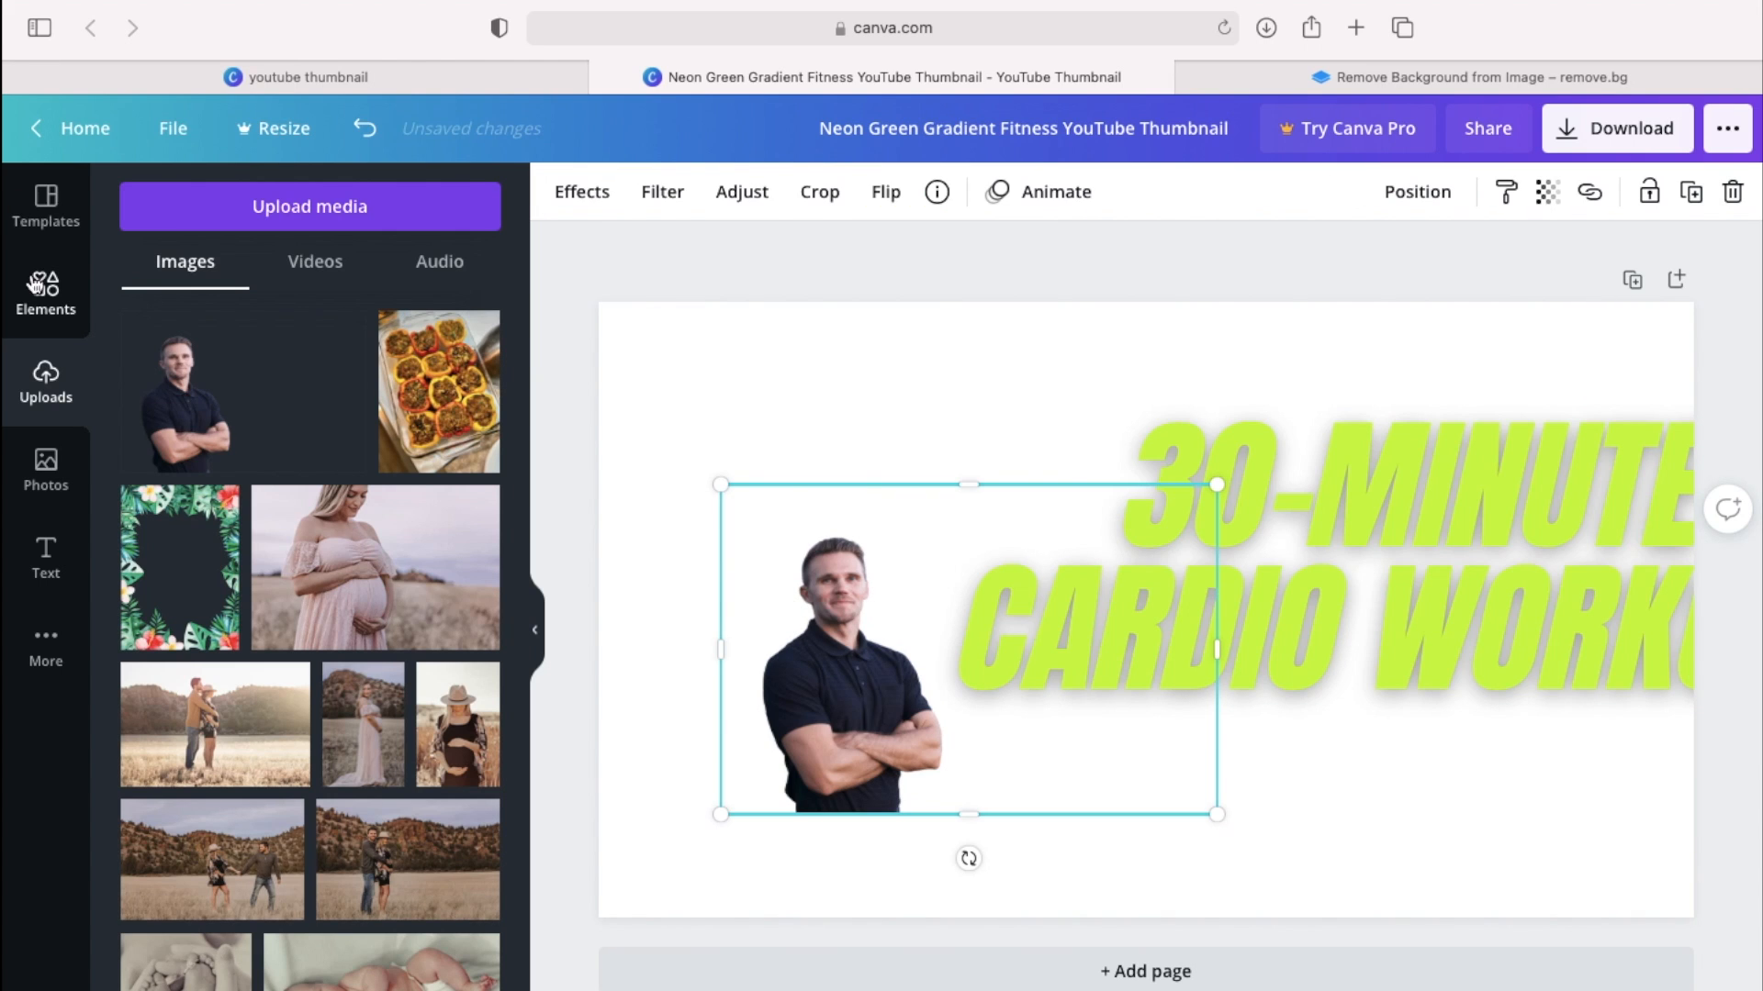
# Enlarge the man's cutout to nearly the page height and align it with the page's lower-left area beside the heading
pyautogui.click(40, 301)
pyautogui.moveTo(1216, 483); pyautogui.dragTo(1630, 206)
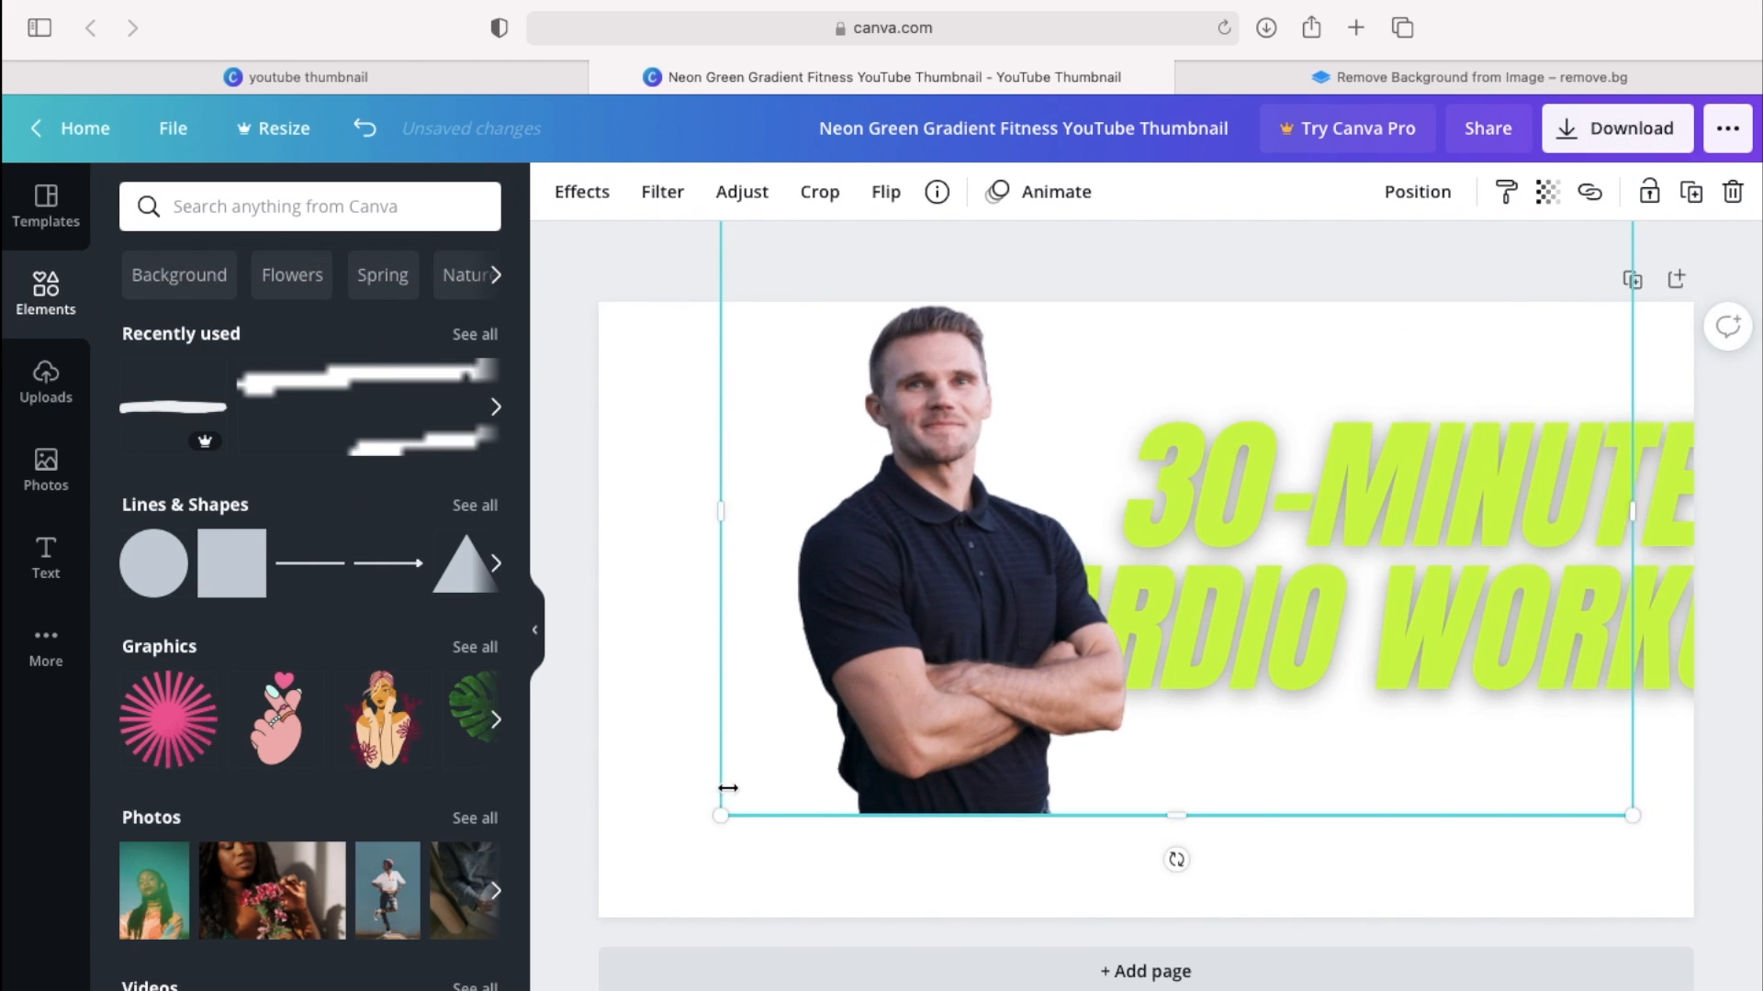
pyautogui.moveTo(913, 716); pyautogui.dragTo(756, 818)
pyautogui.moveTo(1478, 310); pyautogui.dragTo(1561, 226)
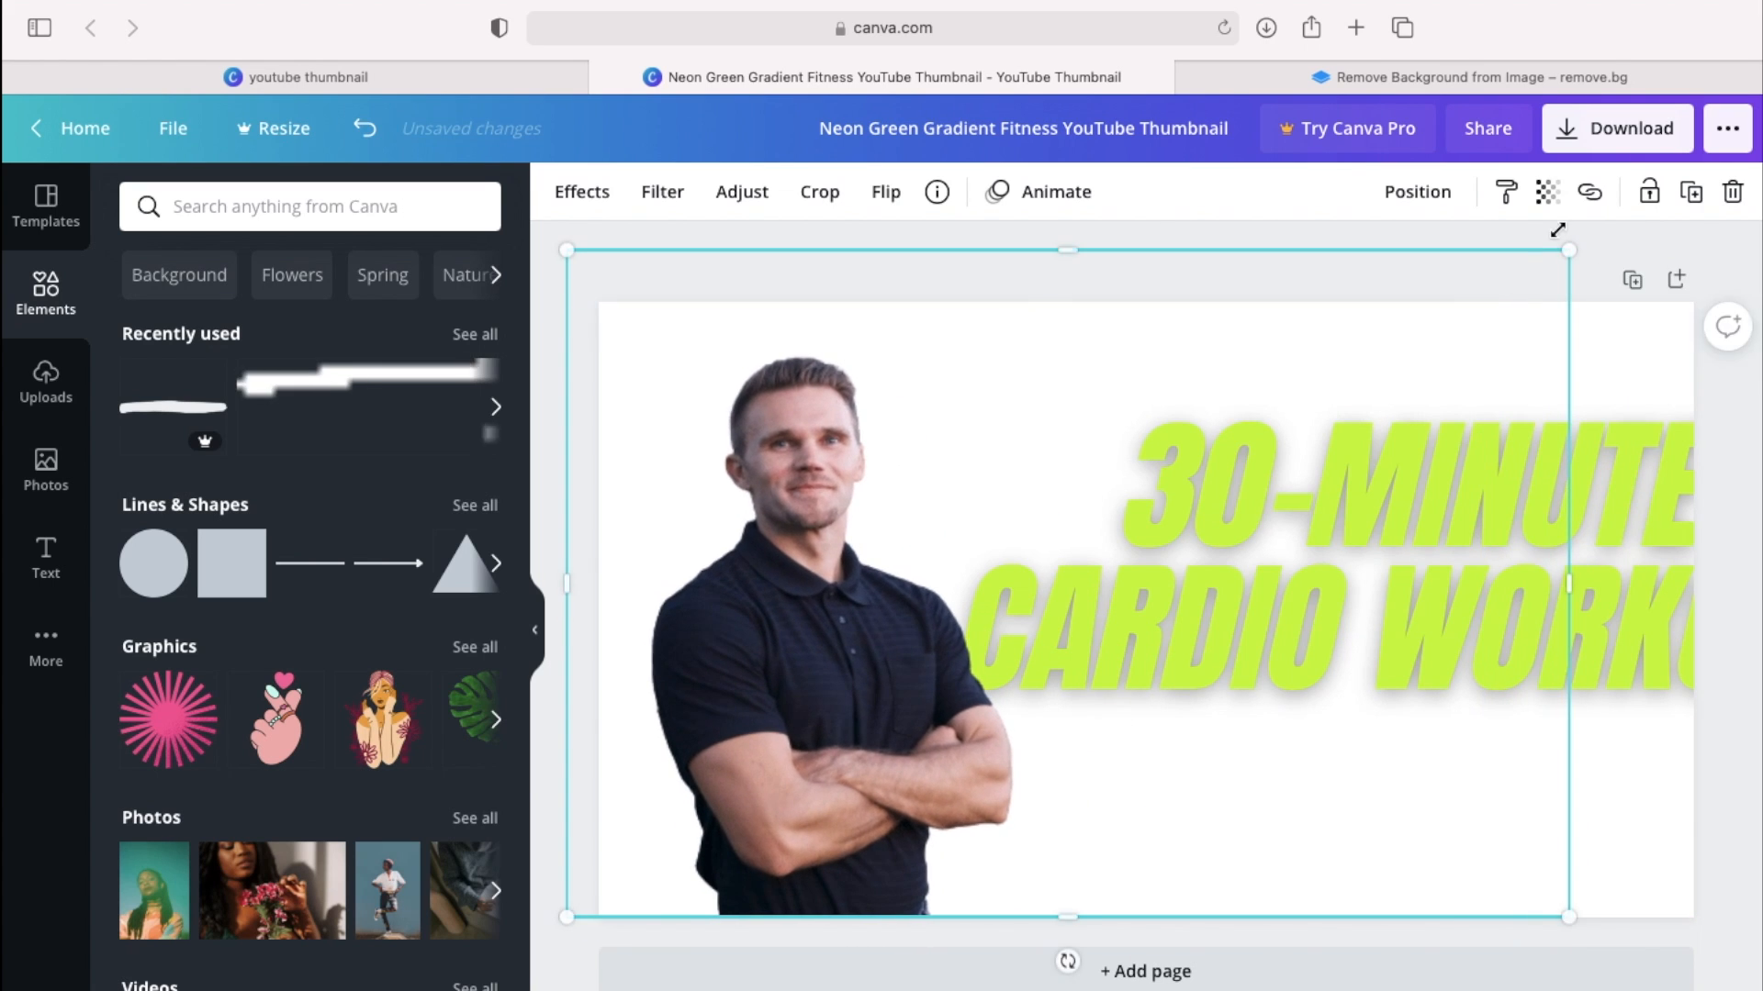
pyautogui.click(1756, 589)
# Adjust the man's cutout photo by setting its contrast to 16
pyautogui.click(838, 640)
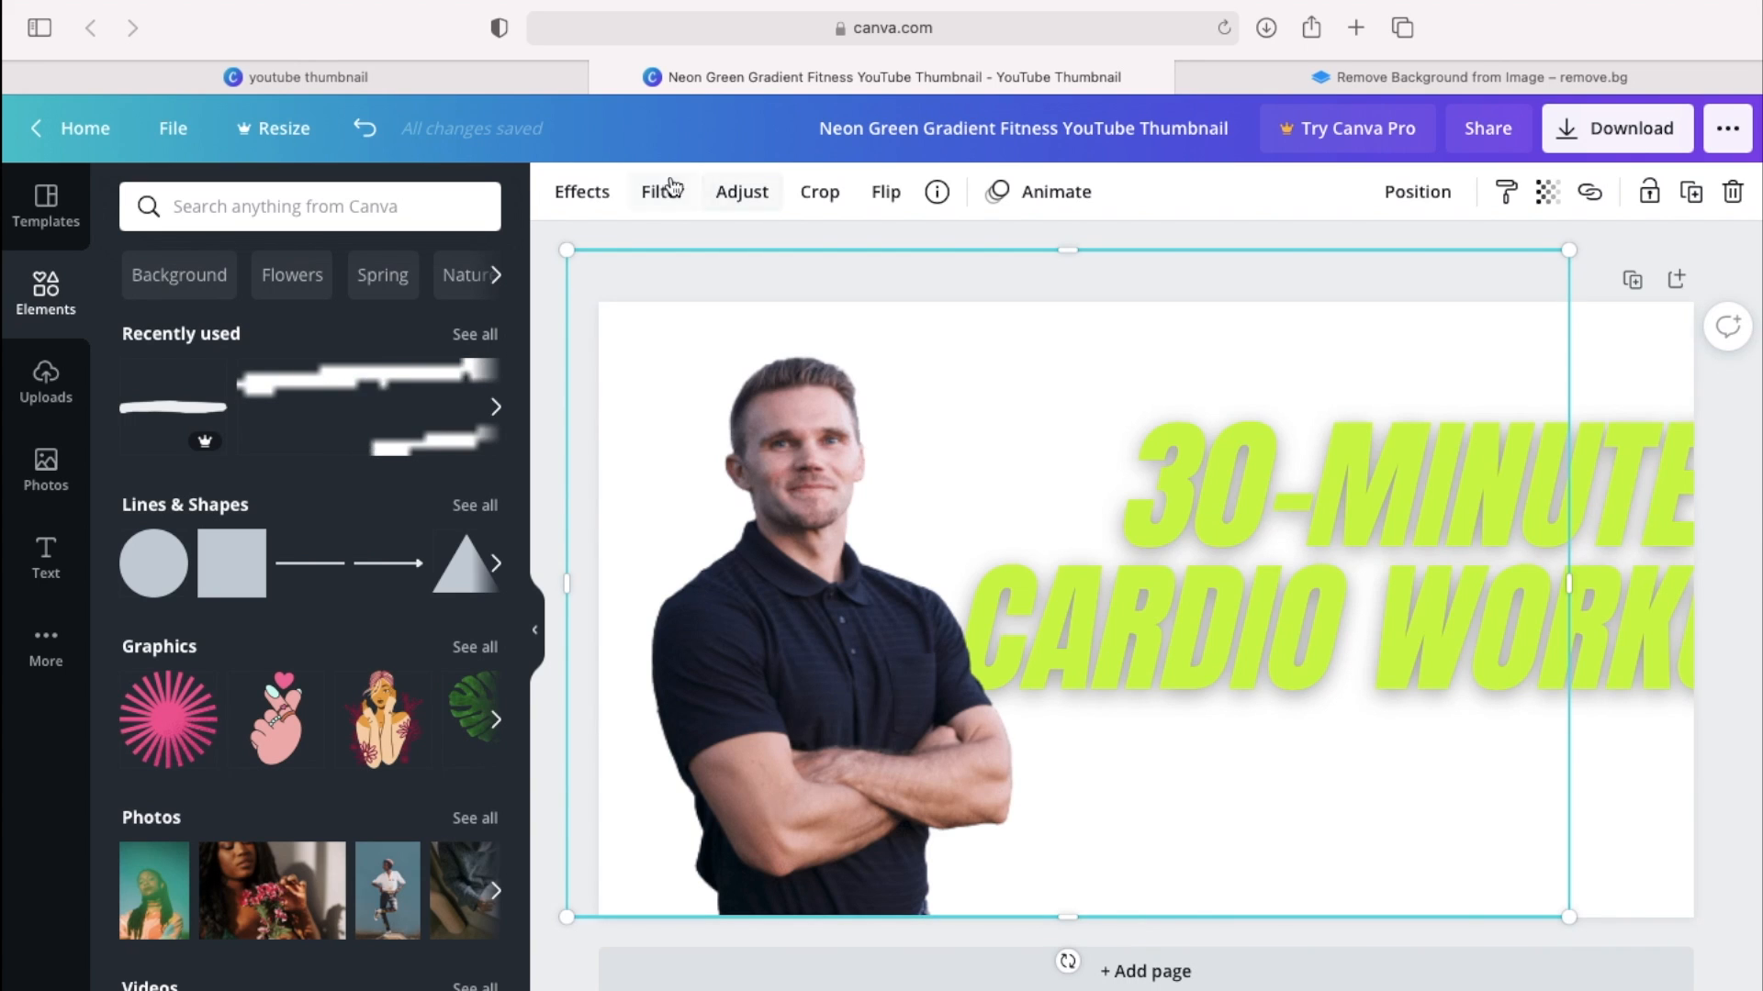
pyautogui.click(731, 191)
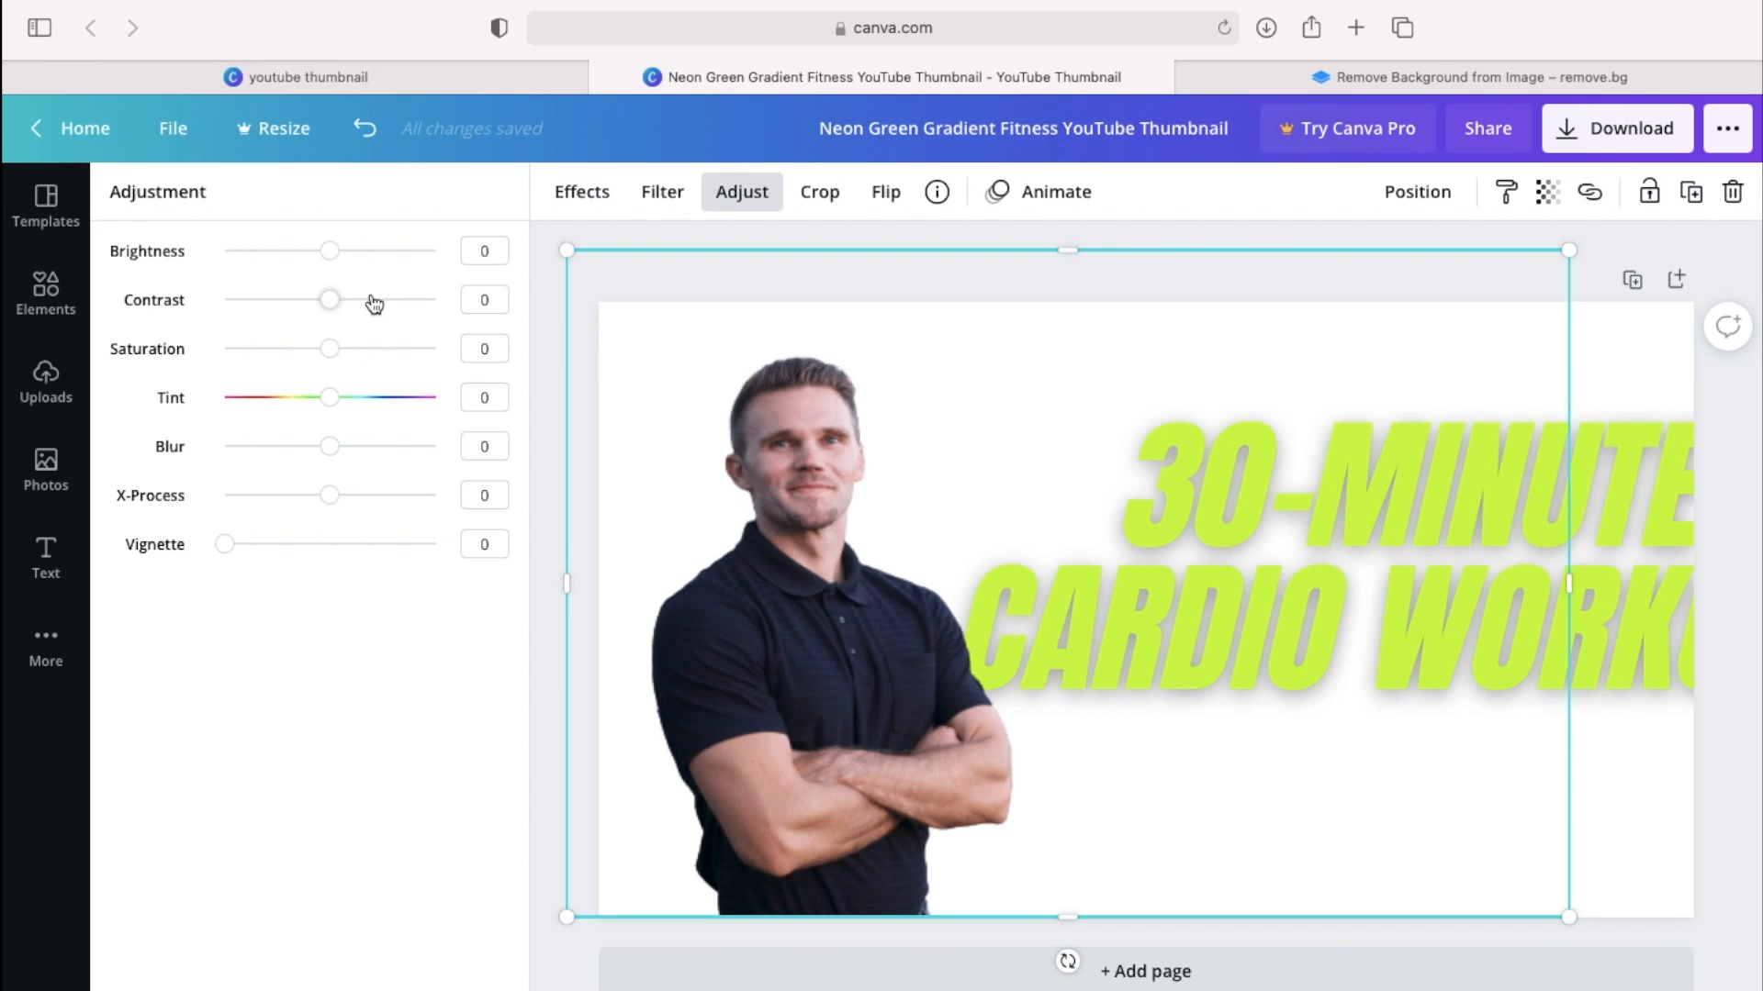
pyautogui.moveTo(330, 300); pyautogui.dragTo(350, 312)
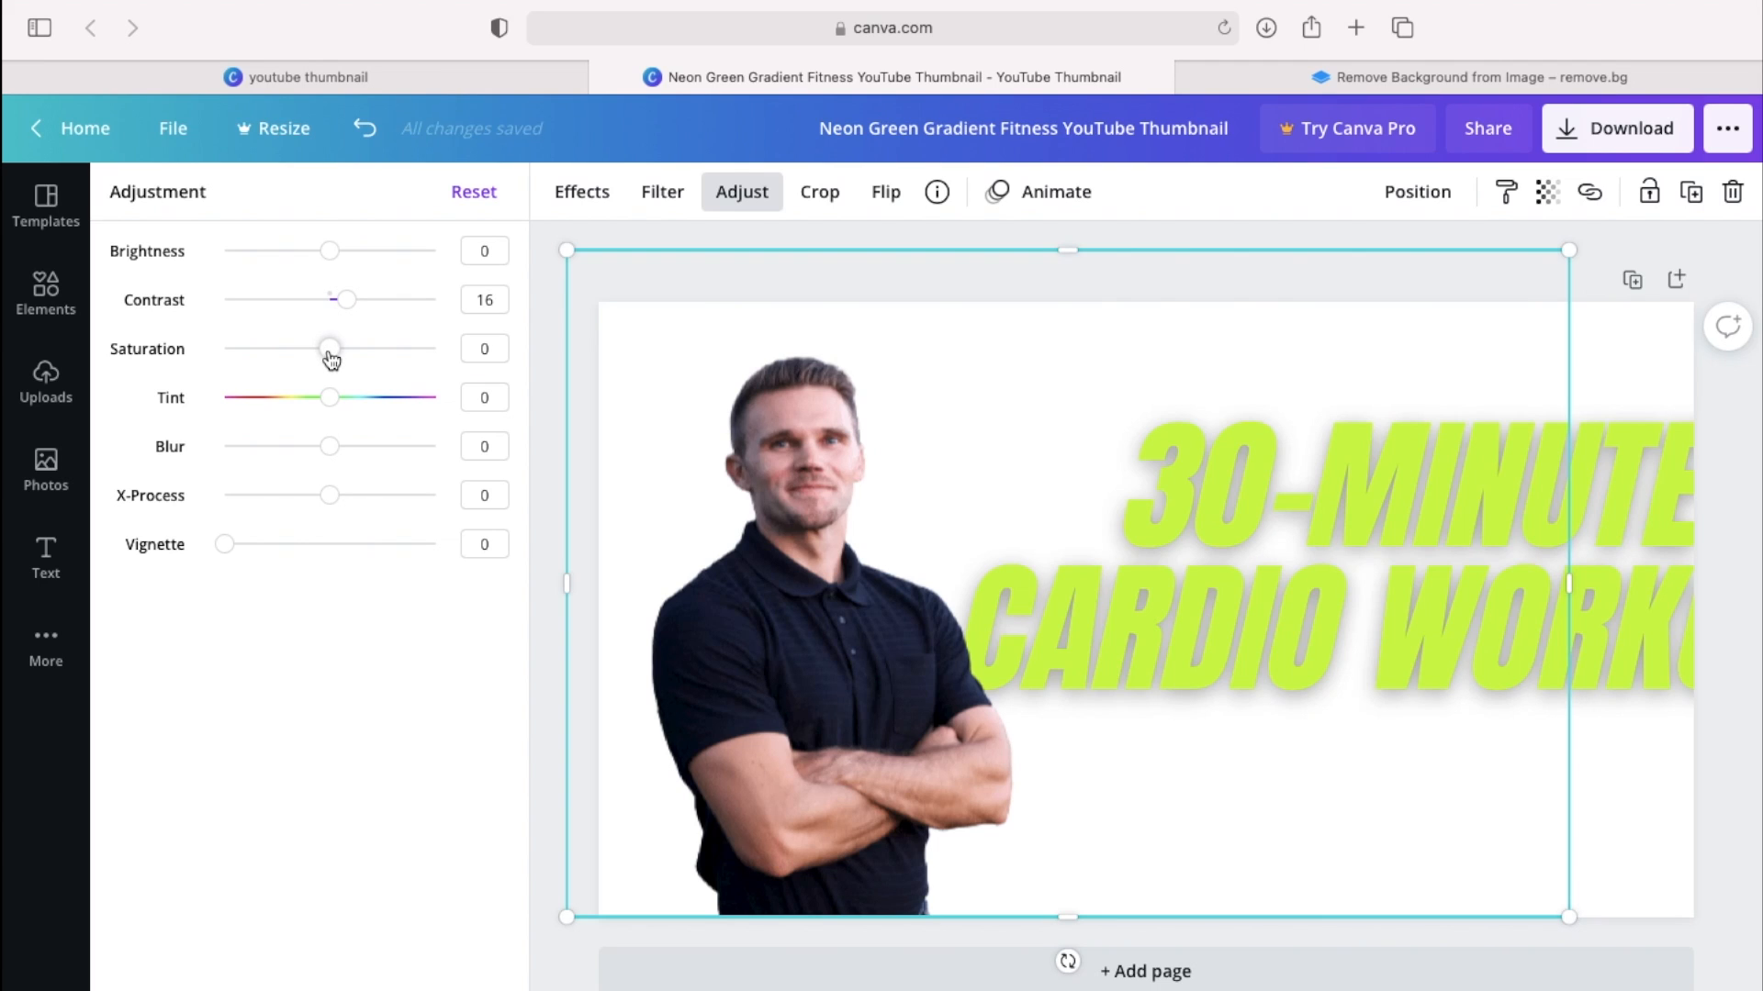
# Try a slight saturation adjustment on the man's cutout photo and leave the image adjustments
pyautogui.moveTo(346, 358); pyautogui.dragTo(344, 359)
pyautogui.click(999, 503)
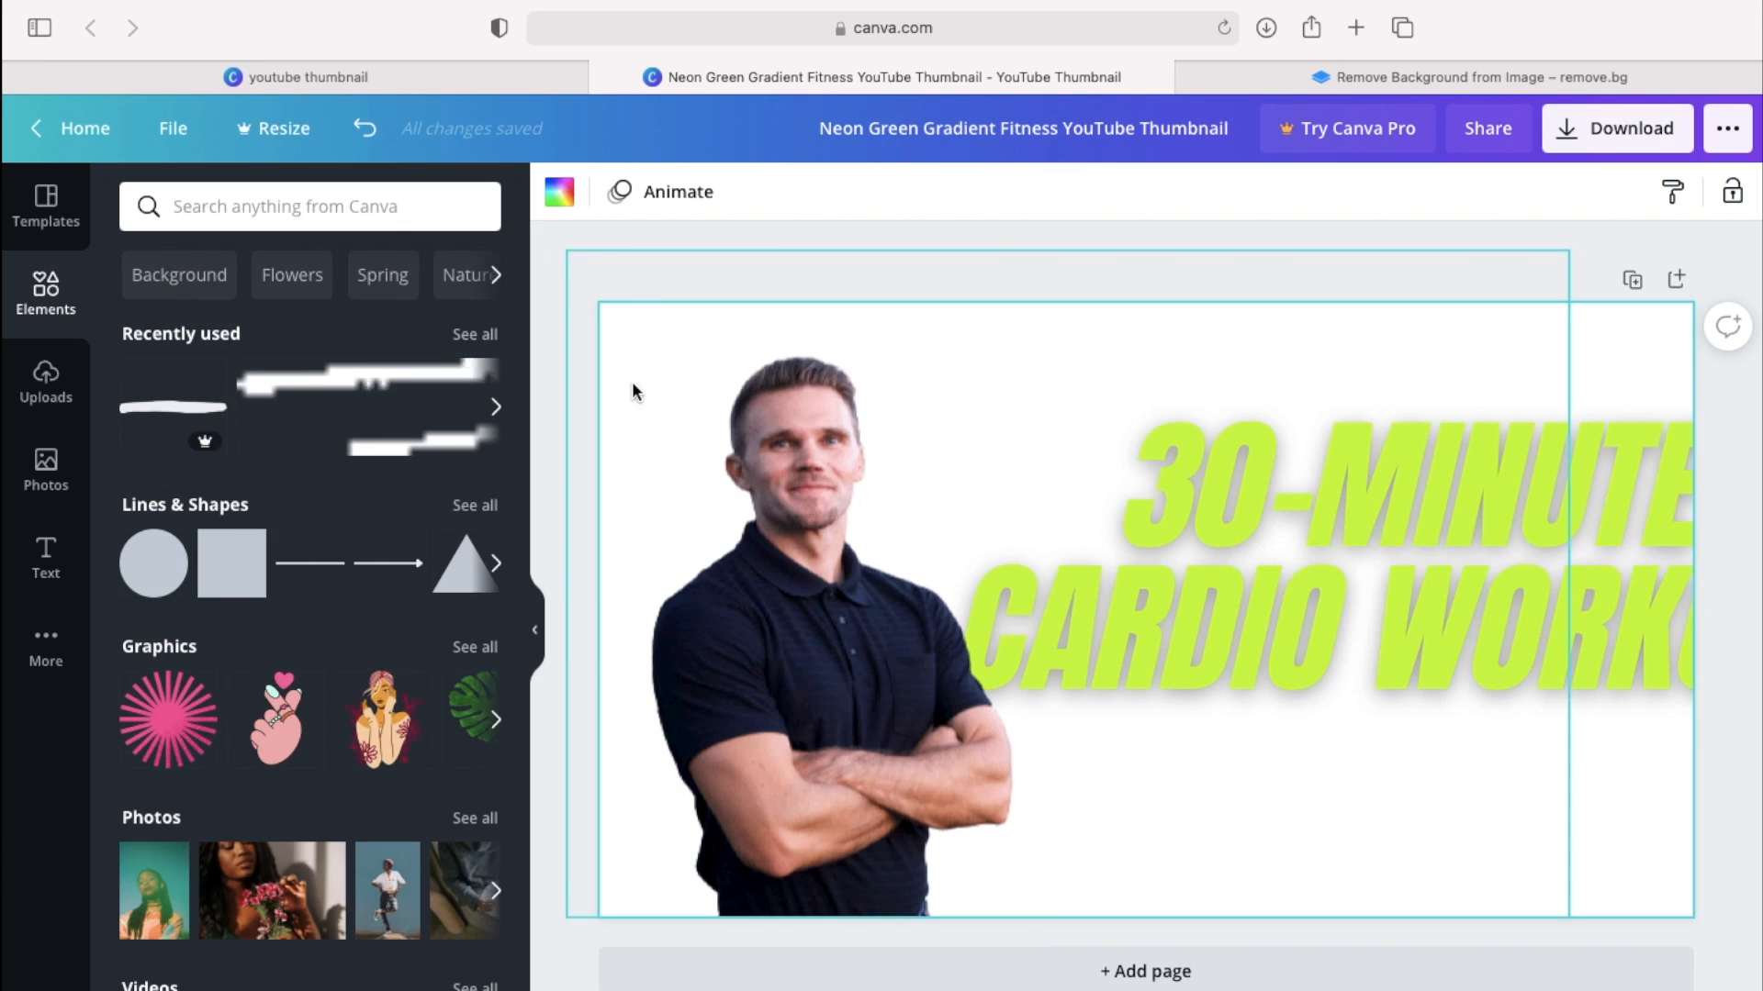
# Search the design elements for "tropical"
pyautogui.click(387, 205)
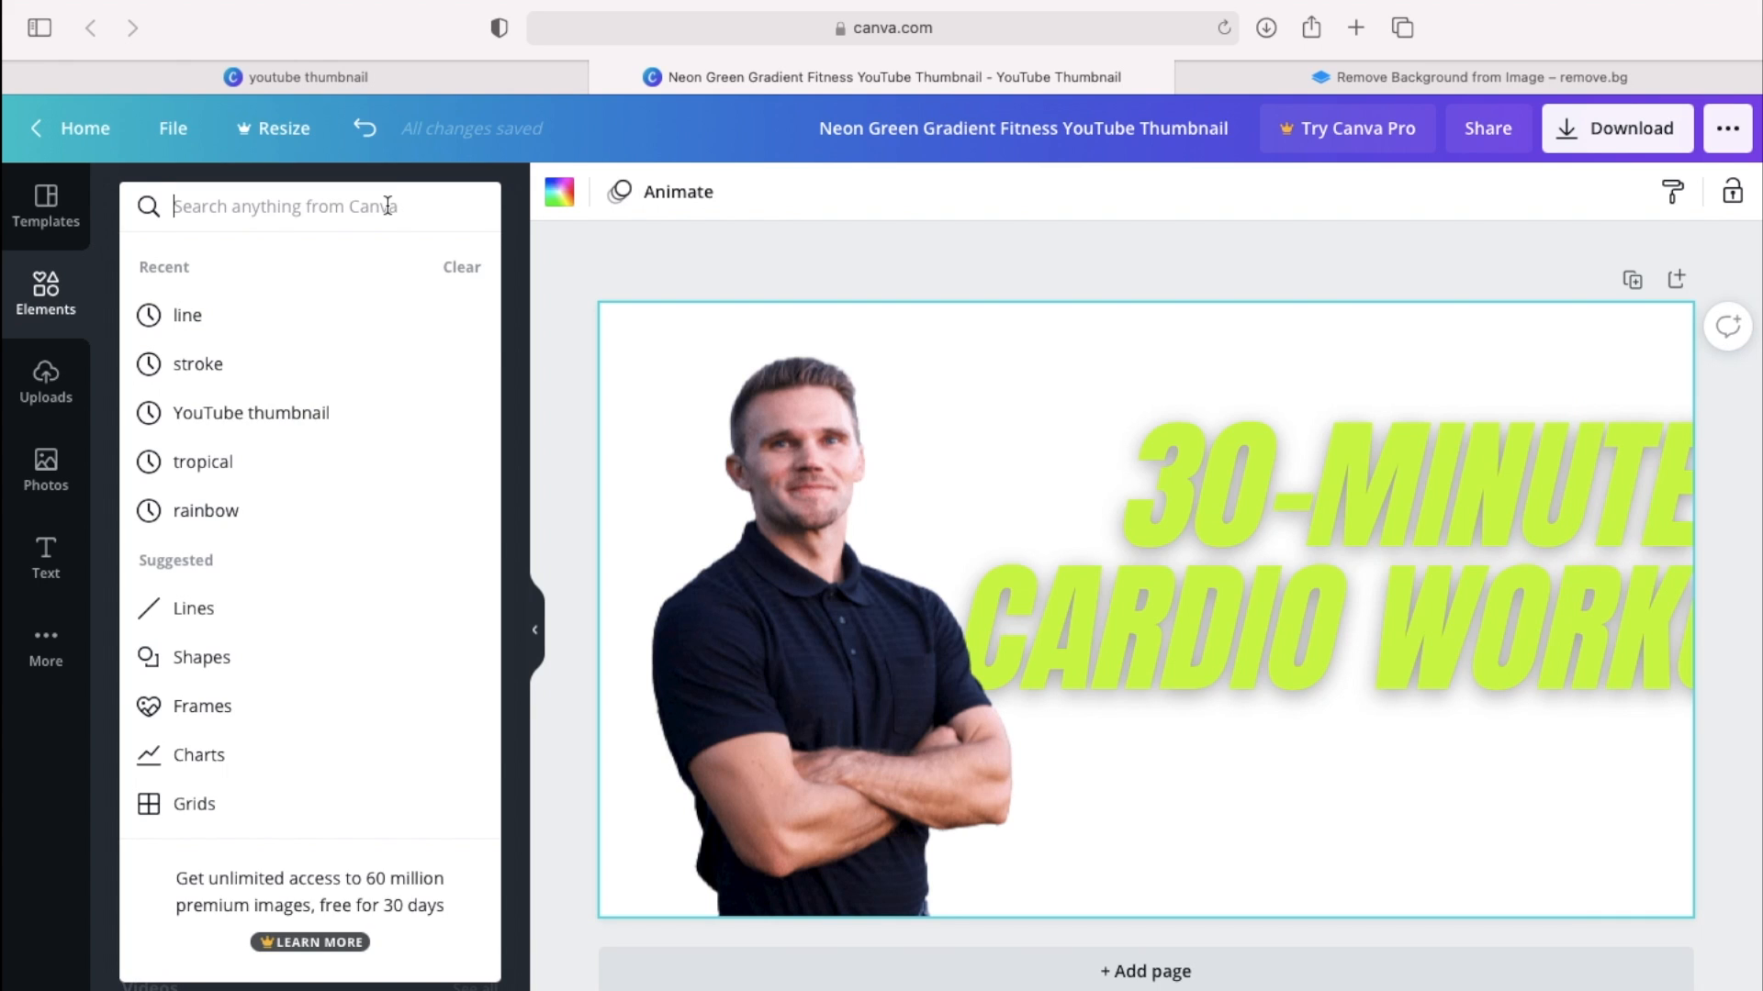
pyautogui.write('tropical')
pyautogui.press('Return')
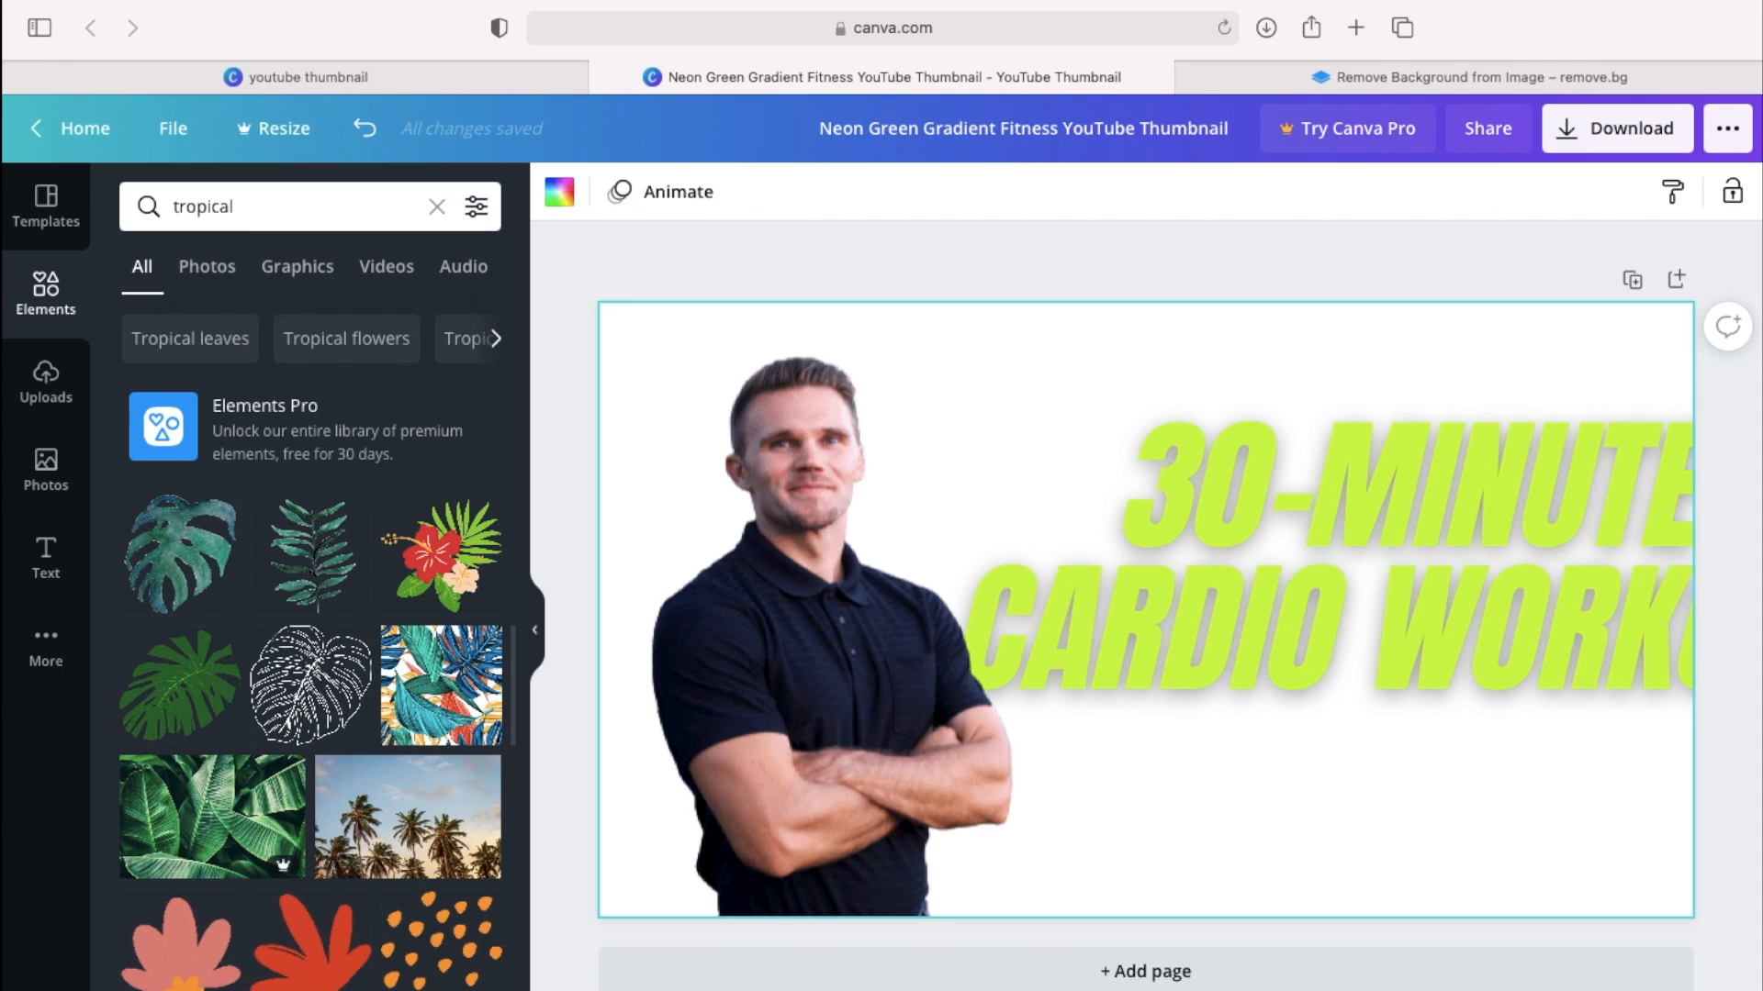
# Try out the palm-tree sunset photo on the page and delete it again
pyautogui.click(384, 812)
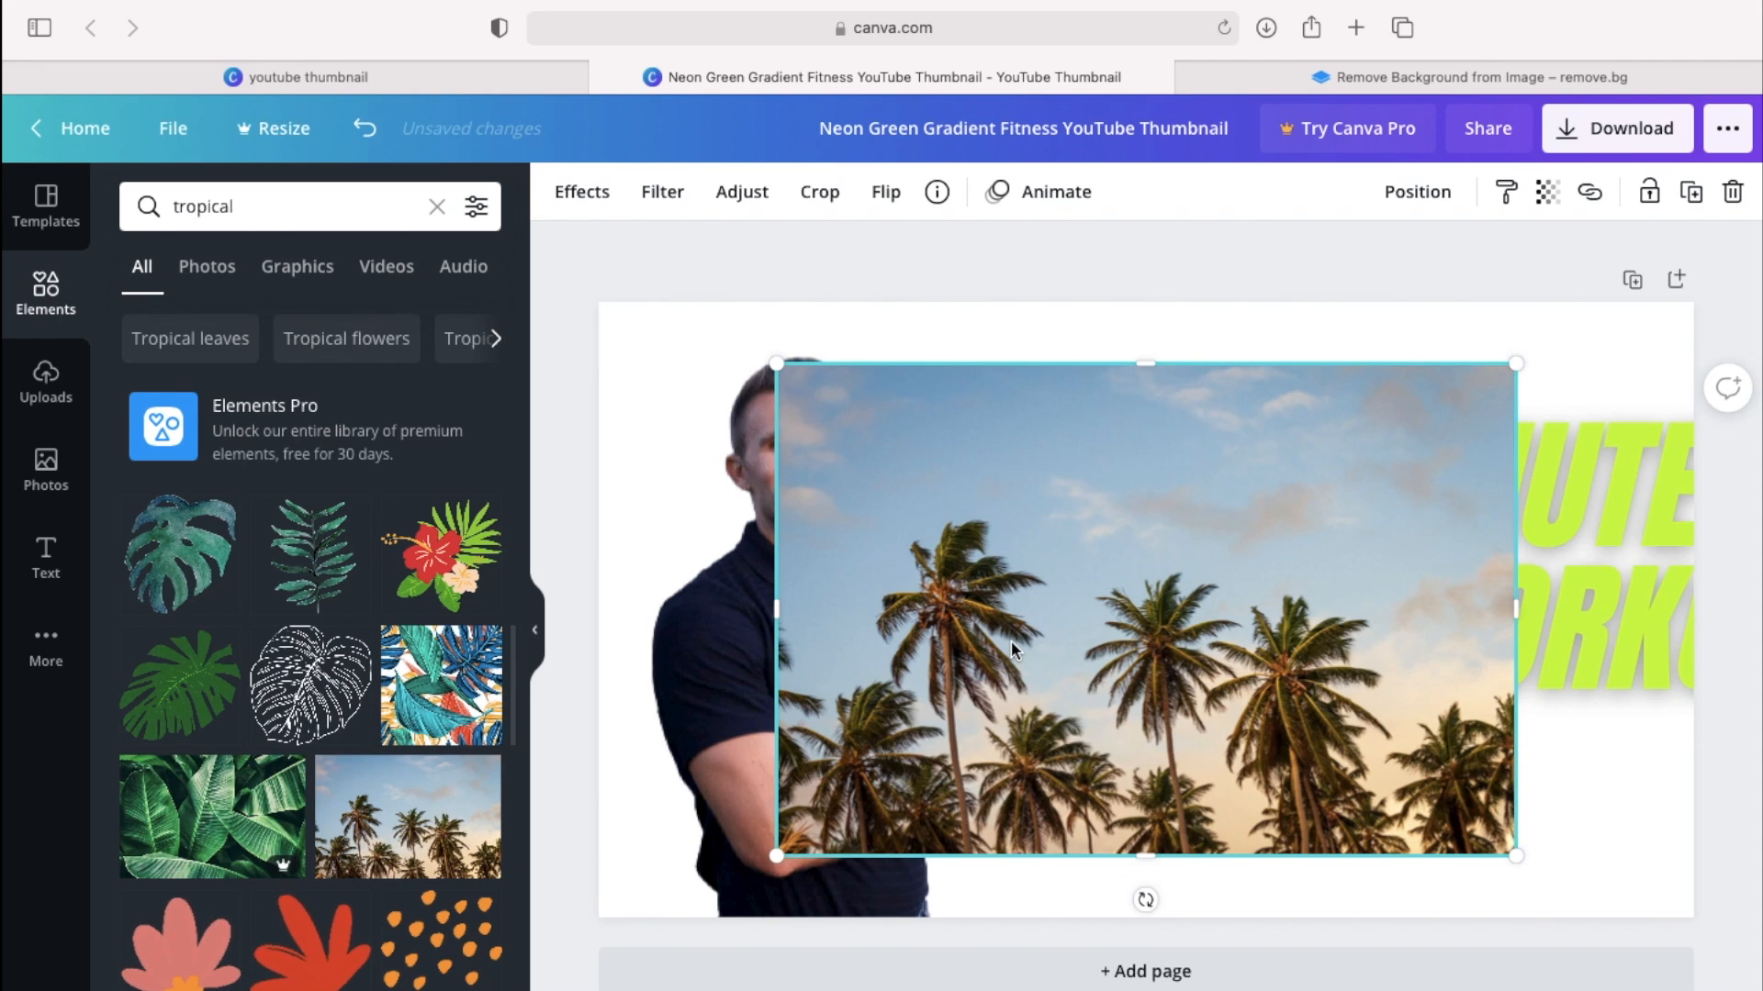
pyautogui.press('Delete')
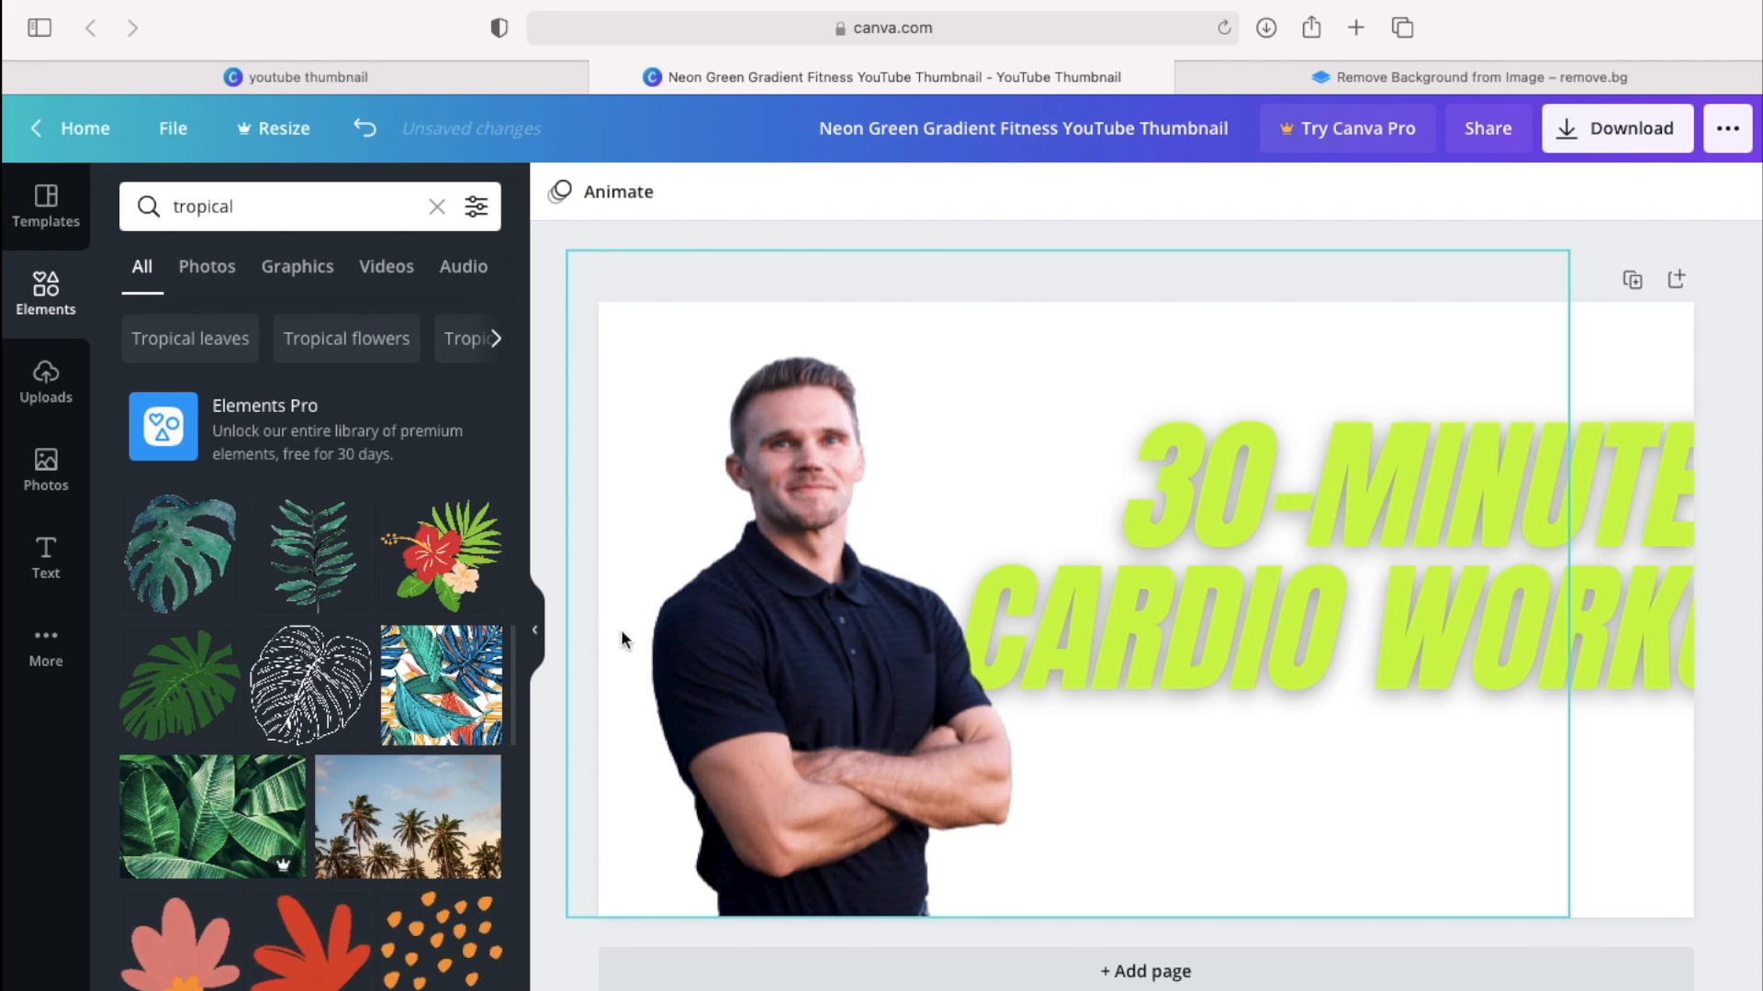
# Place the free beach sunset photo with the palm-lined shore from the tropical results and enlarge it to cover the whole page
pyautogui.scroll(-6, 400, 653)
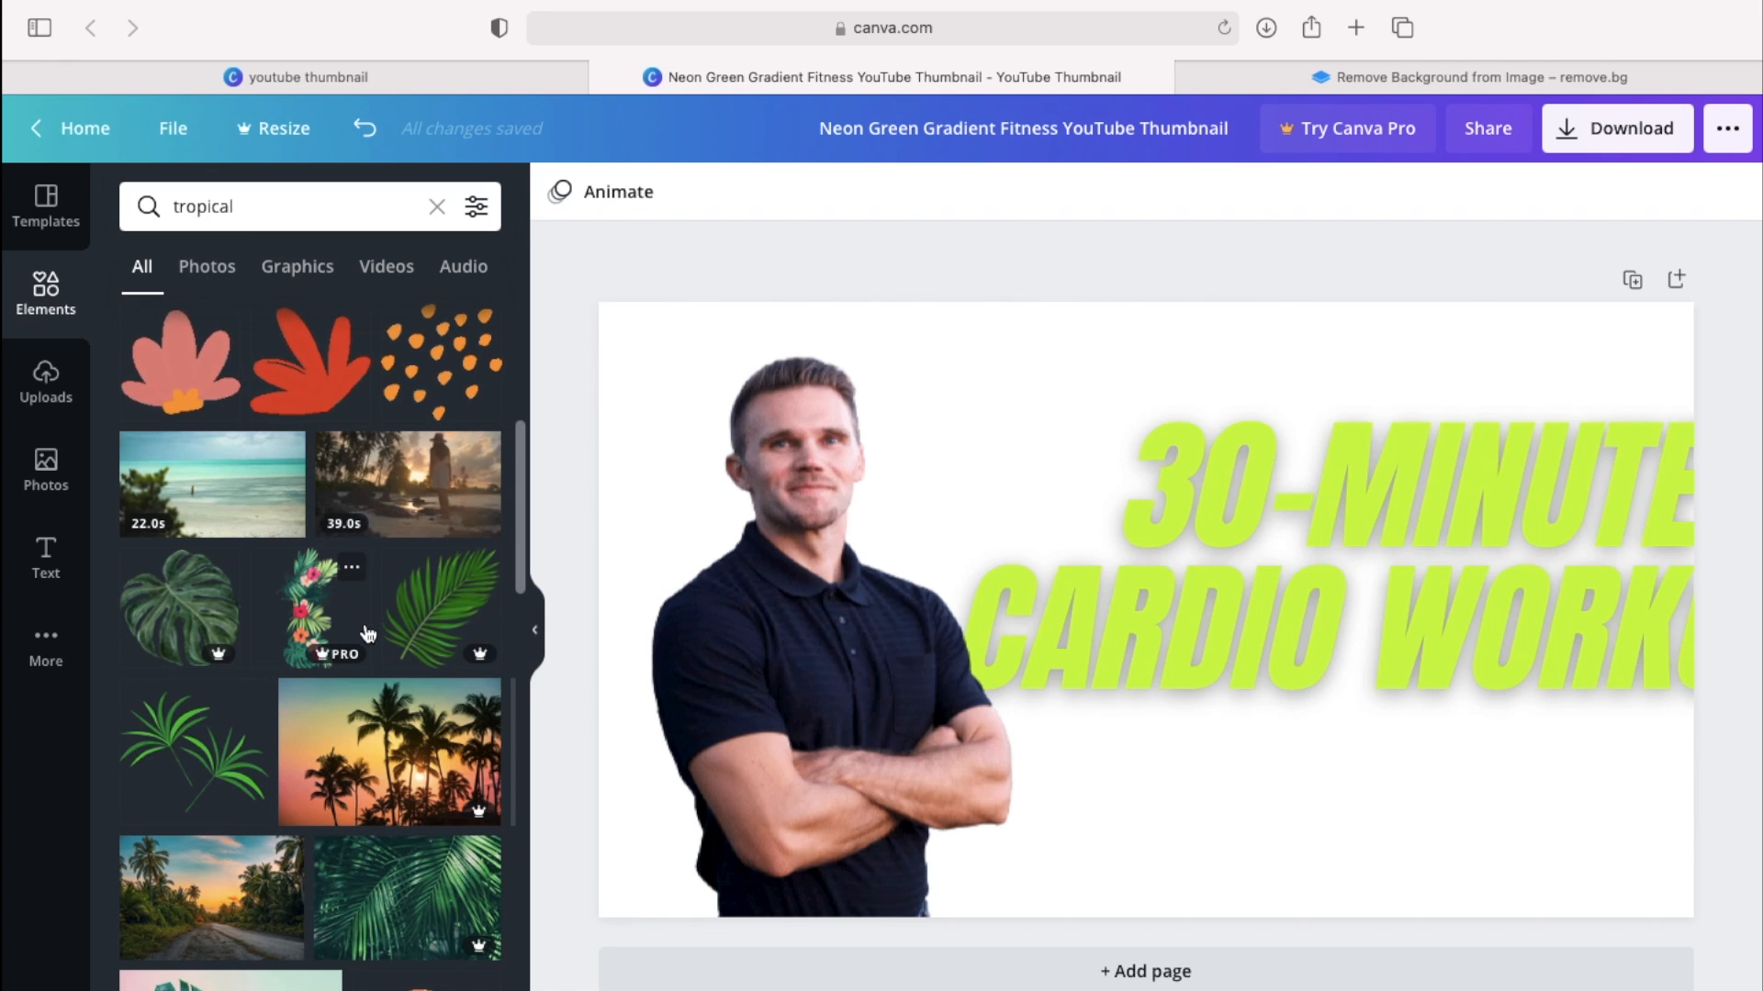
pyautogui.scroll(-1, 404, 633)
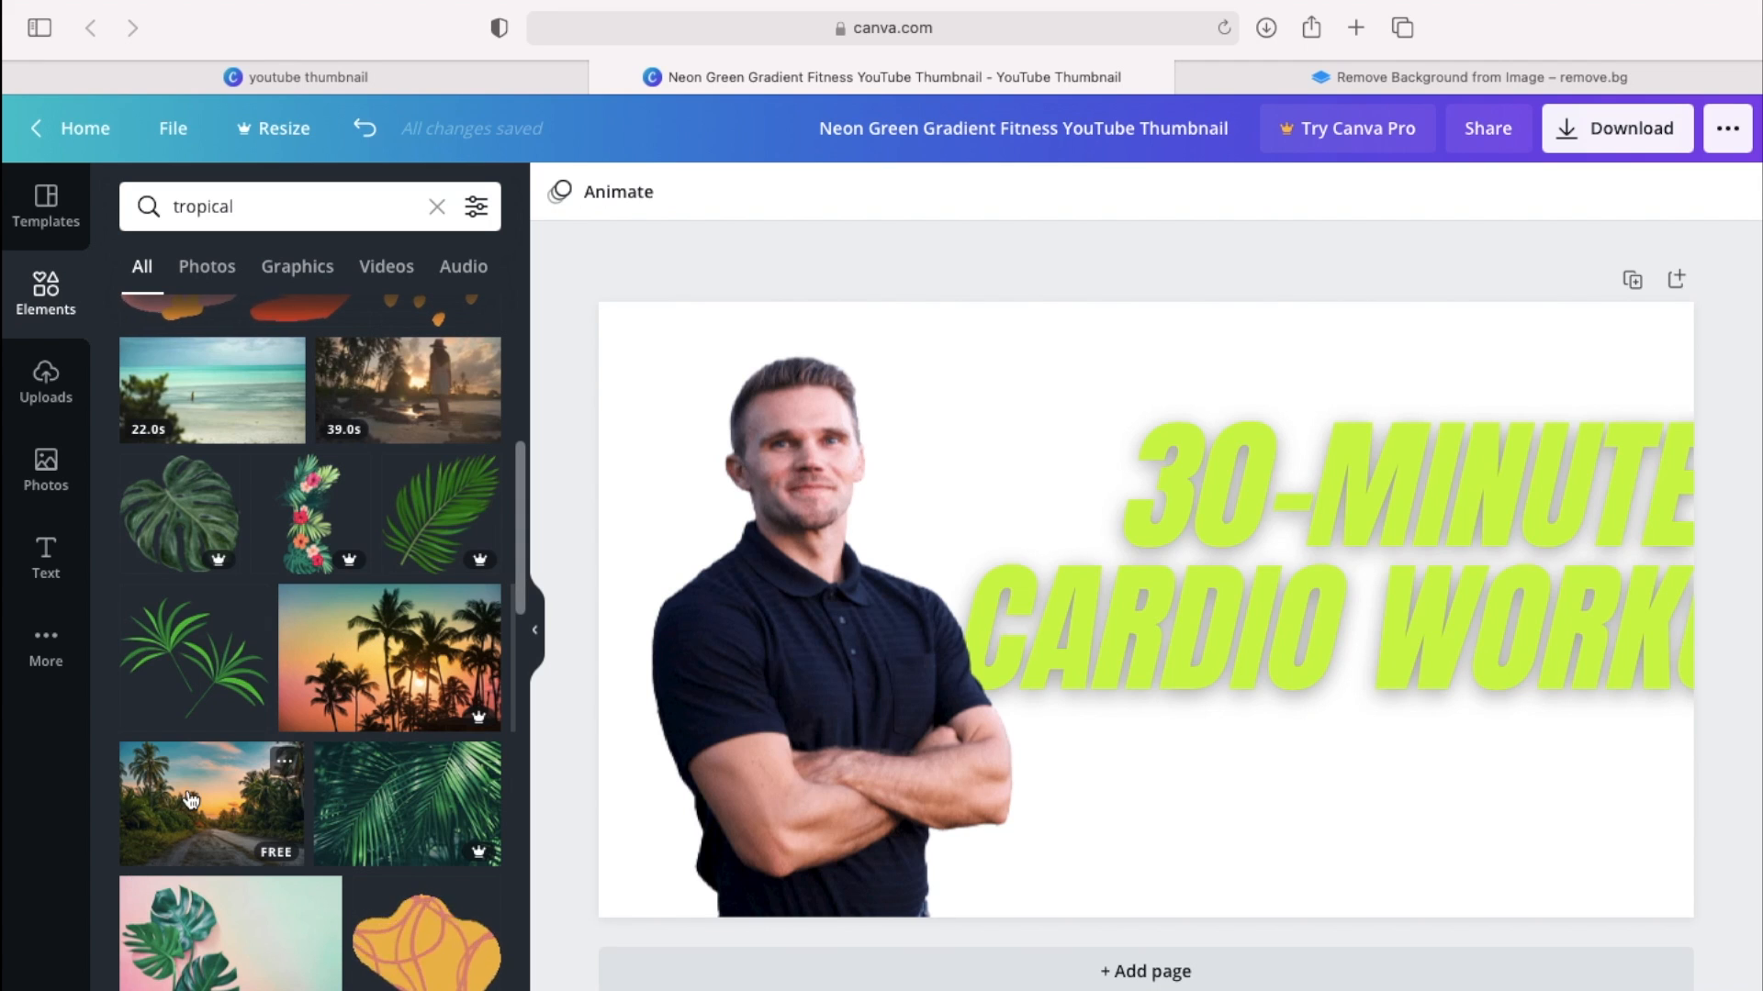
pyautogui.scroll(-6, 190, 800)
pyautogui.scroll(-2, 190, 800)
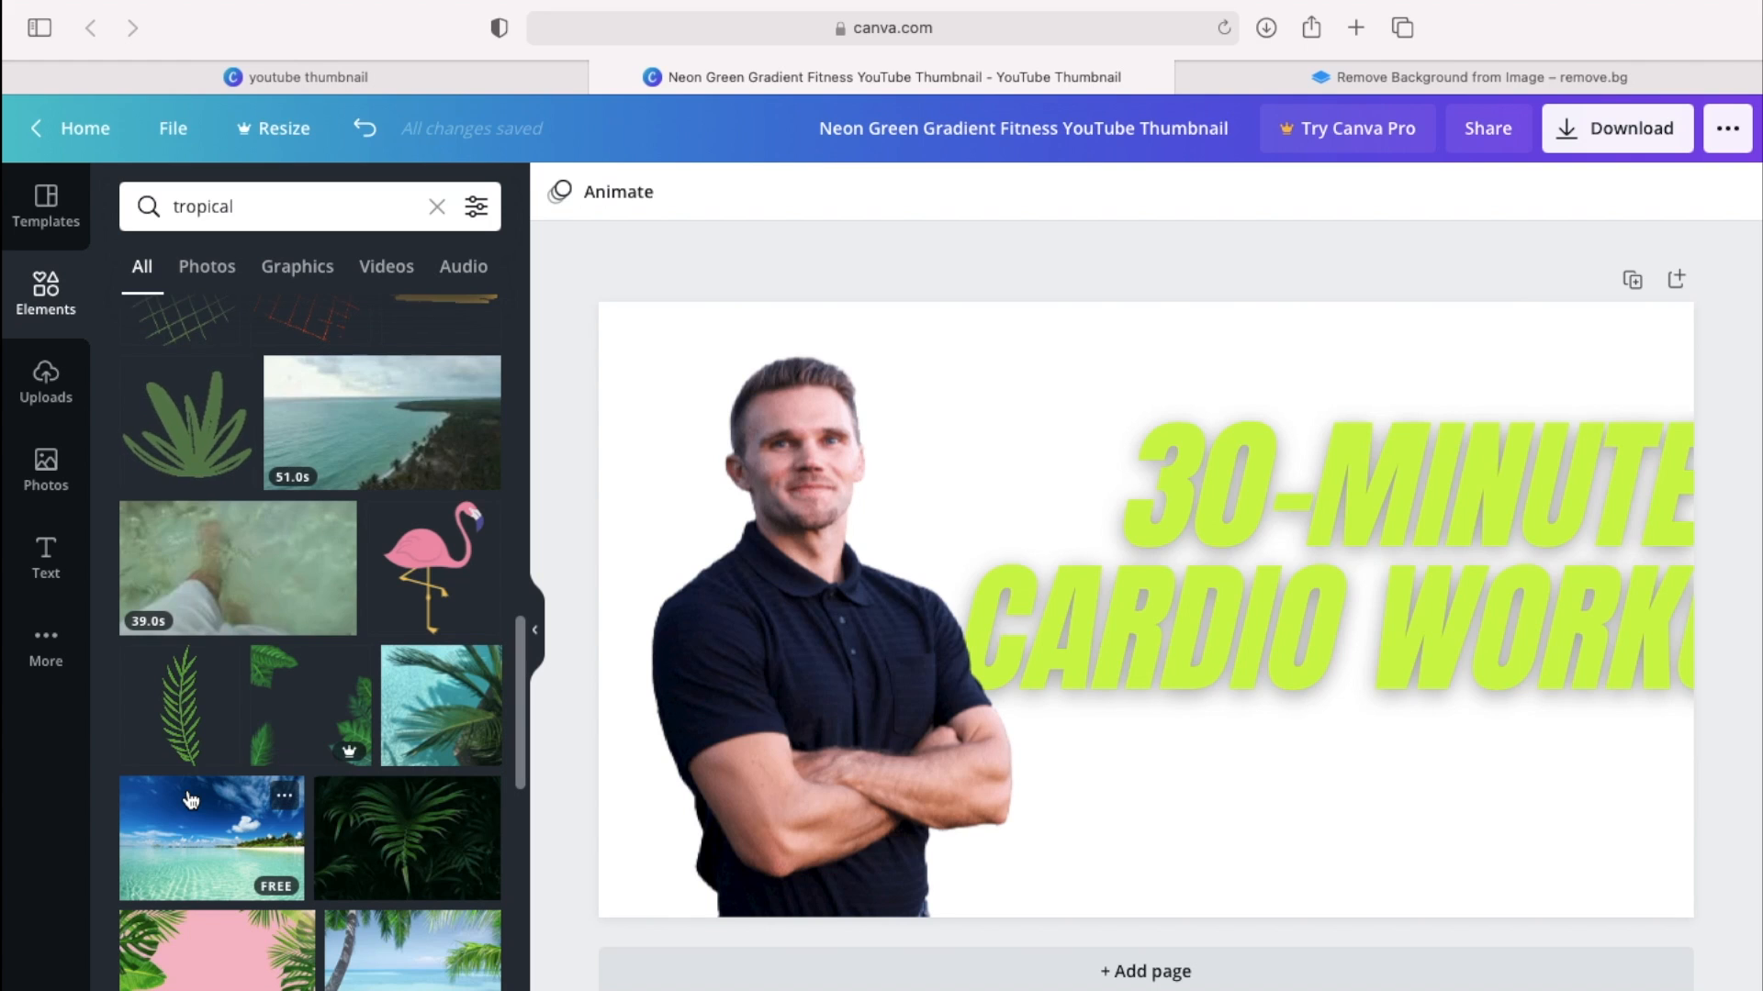
pyautogui.scroll(-1, 190, 801)
pyautogui.scroll(-1, 190, 800)
pyautogui.scroll(-5, 190, 801)
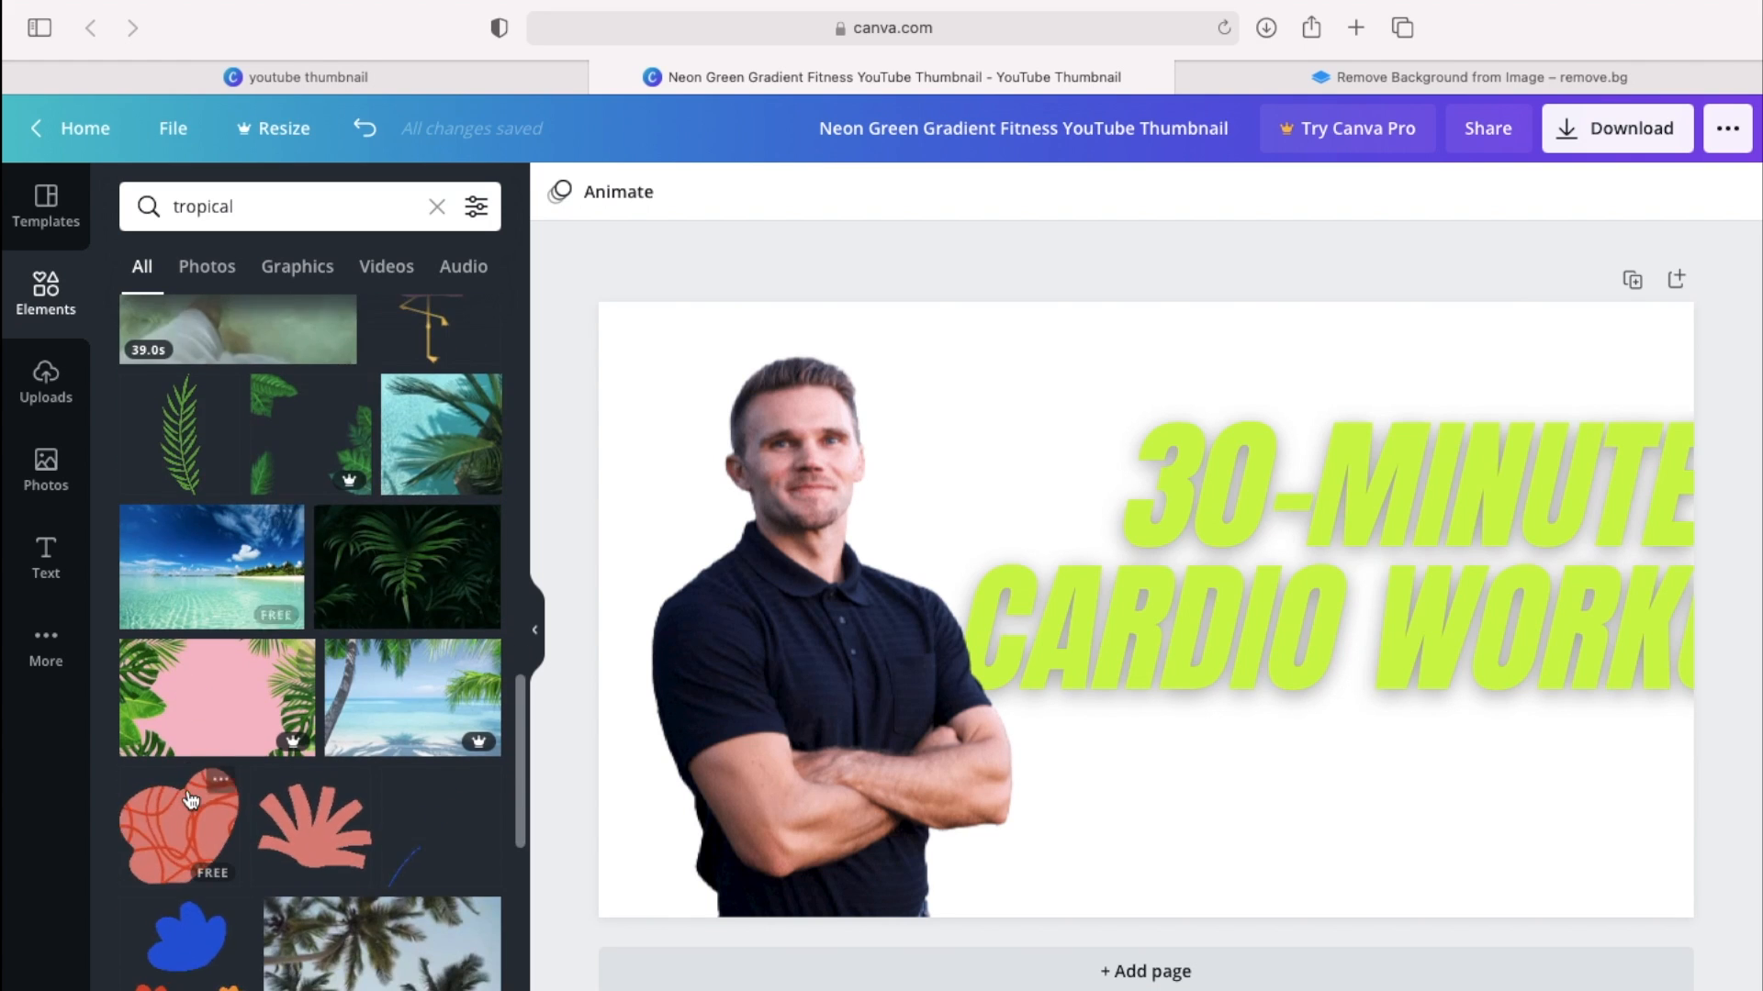
pyautogui.scroll(-10, 190, 801)
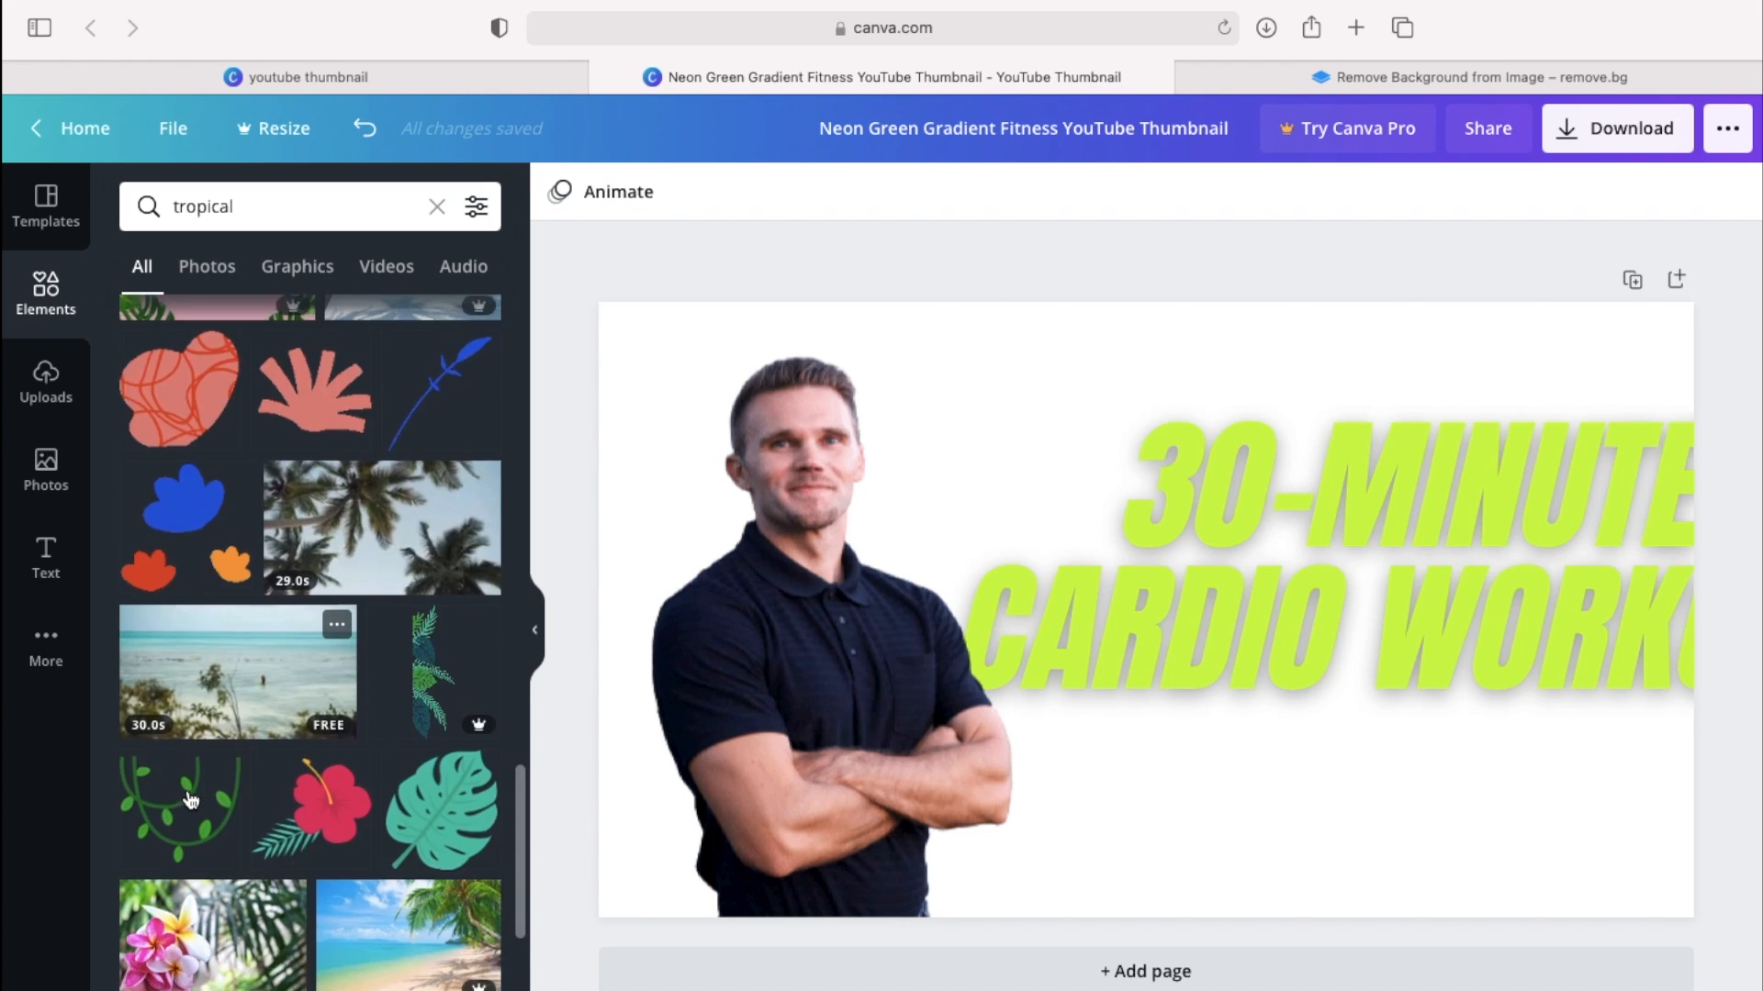
pyautogui.scroll(-10, 190, 800)
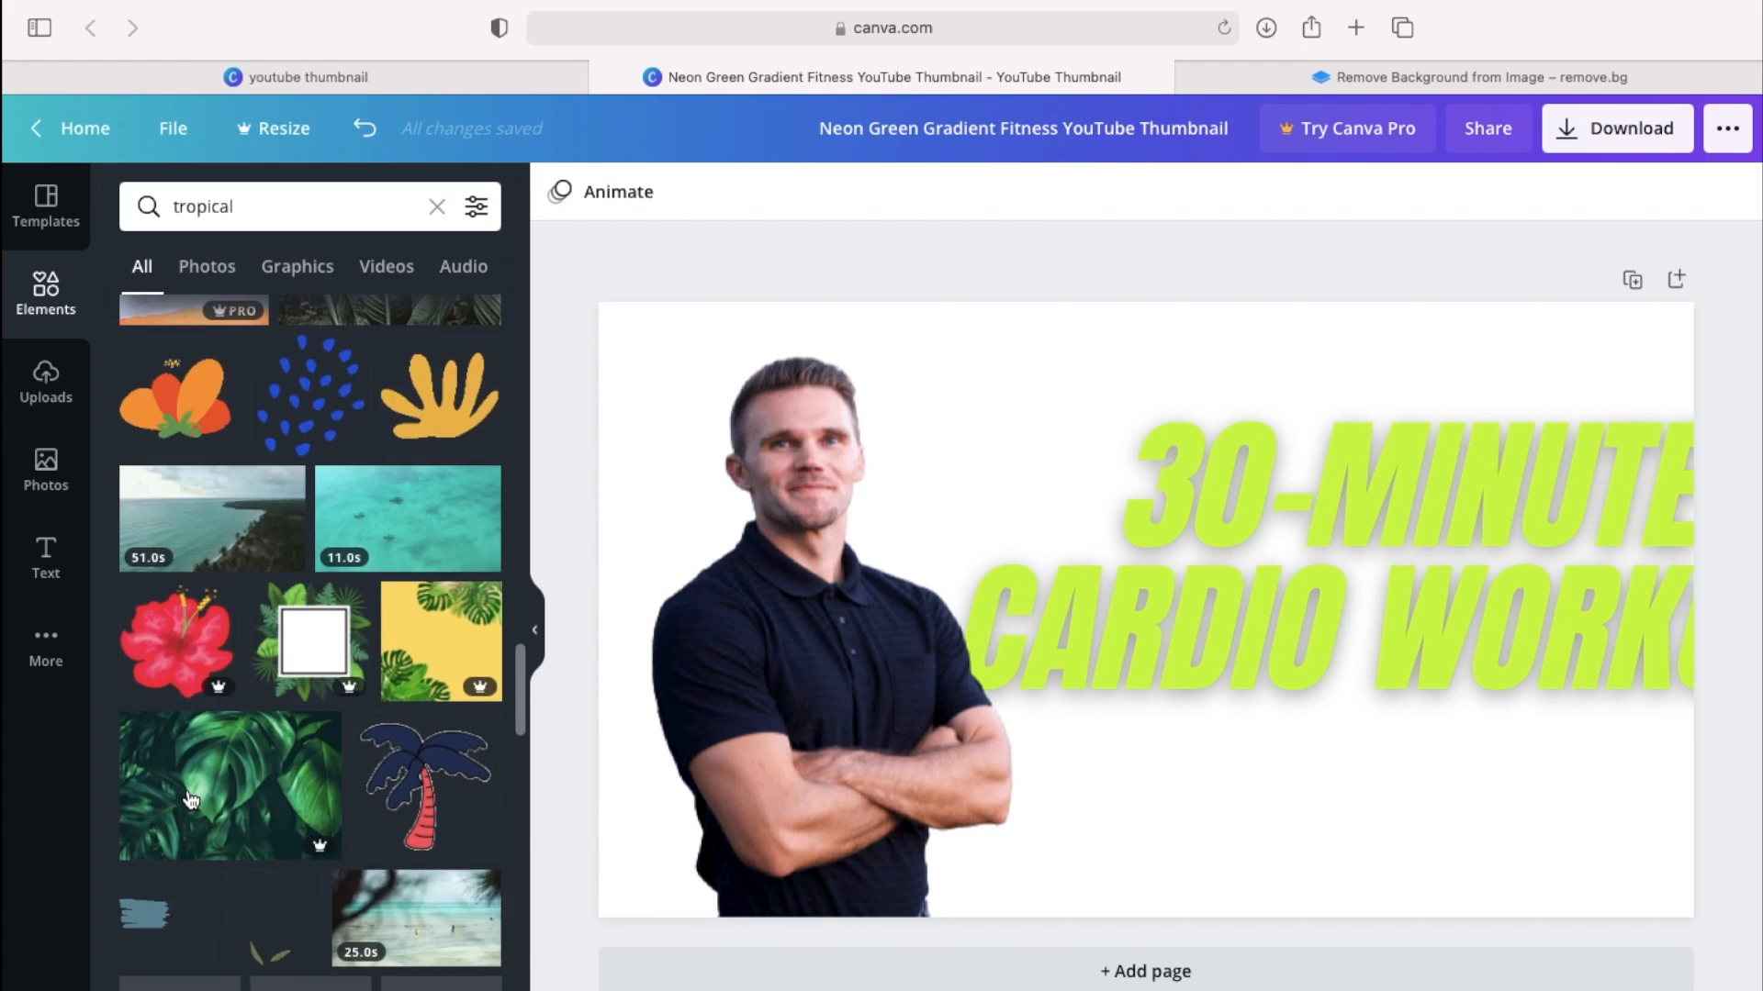
pyautogui.scroll(-10, 190, 801)
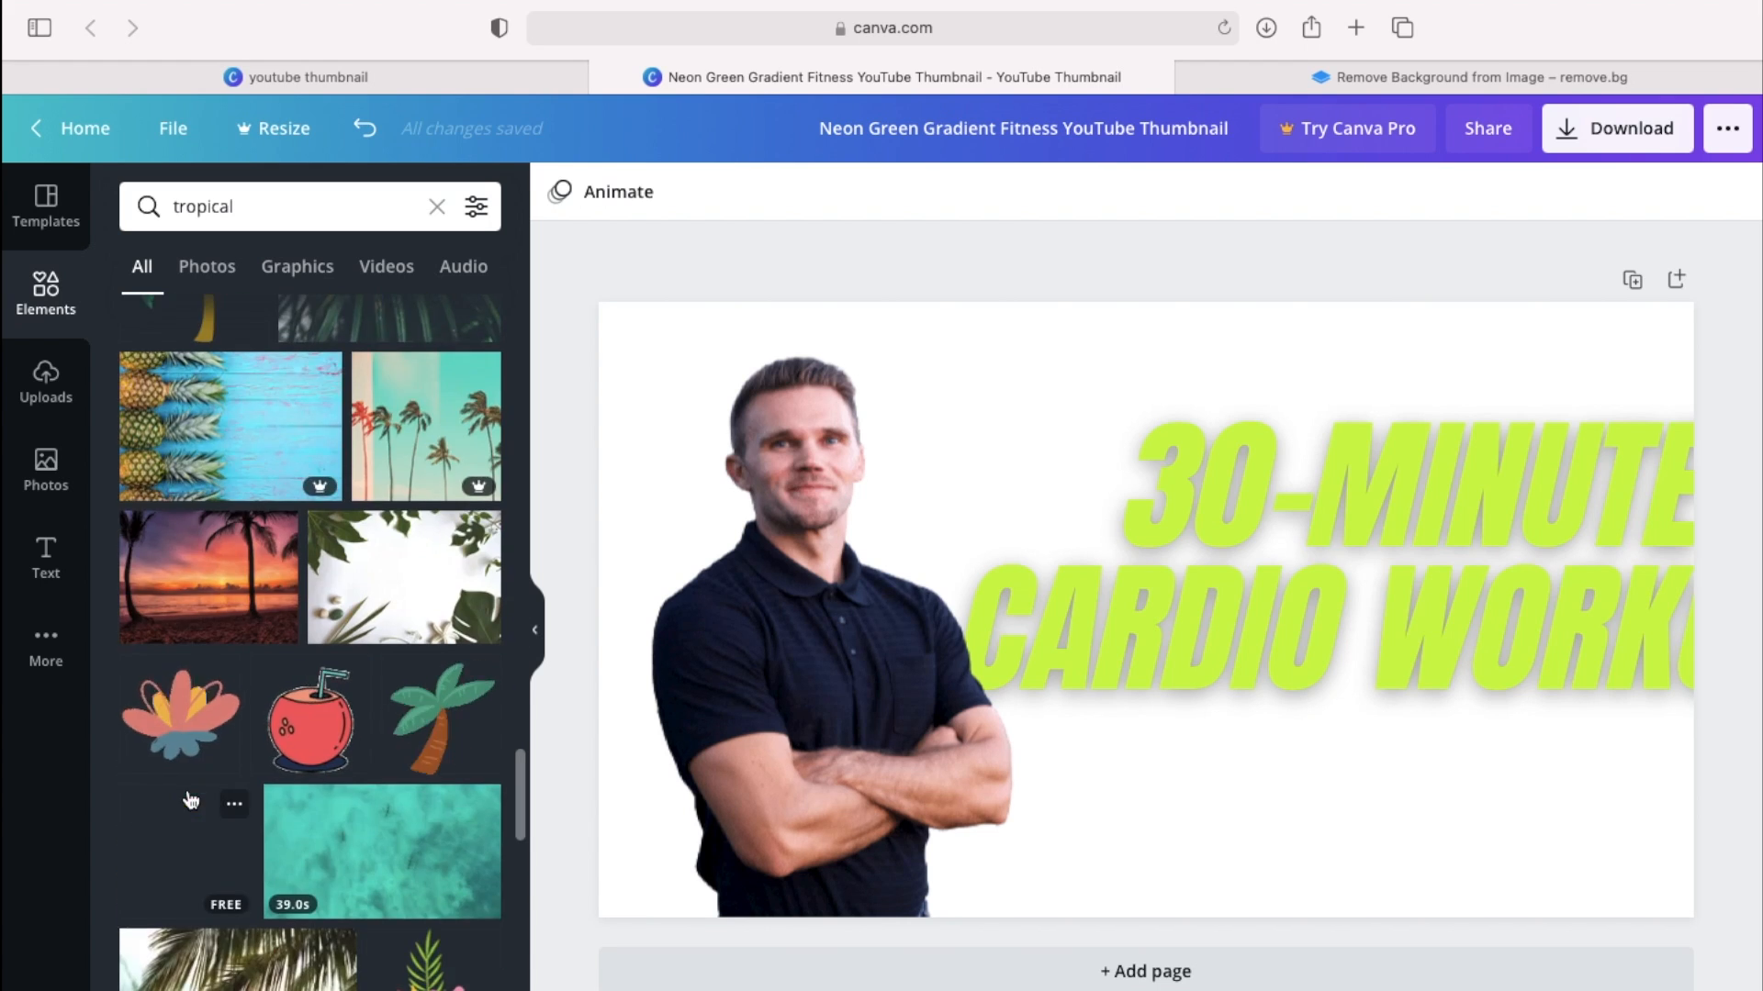
pyautogui.scroll(-10, 191, 800)
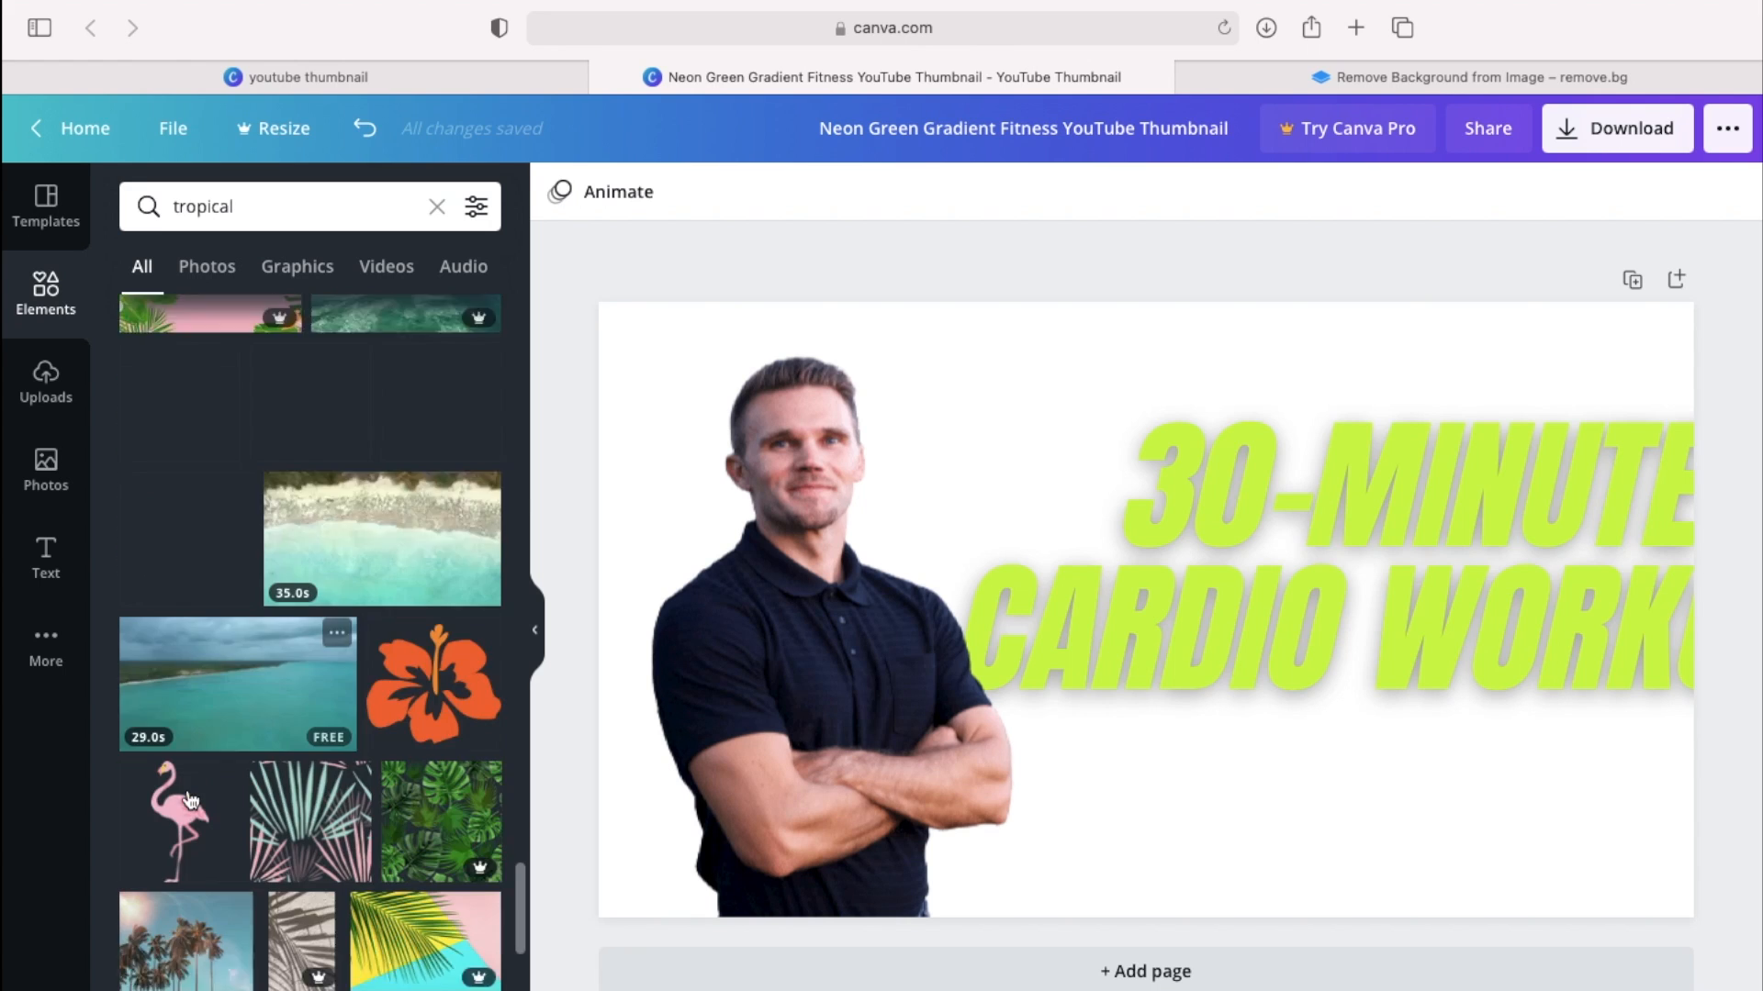
pyautogui.scroll(-10, 190, 801)
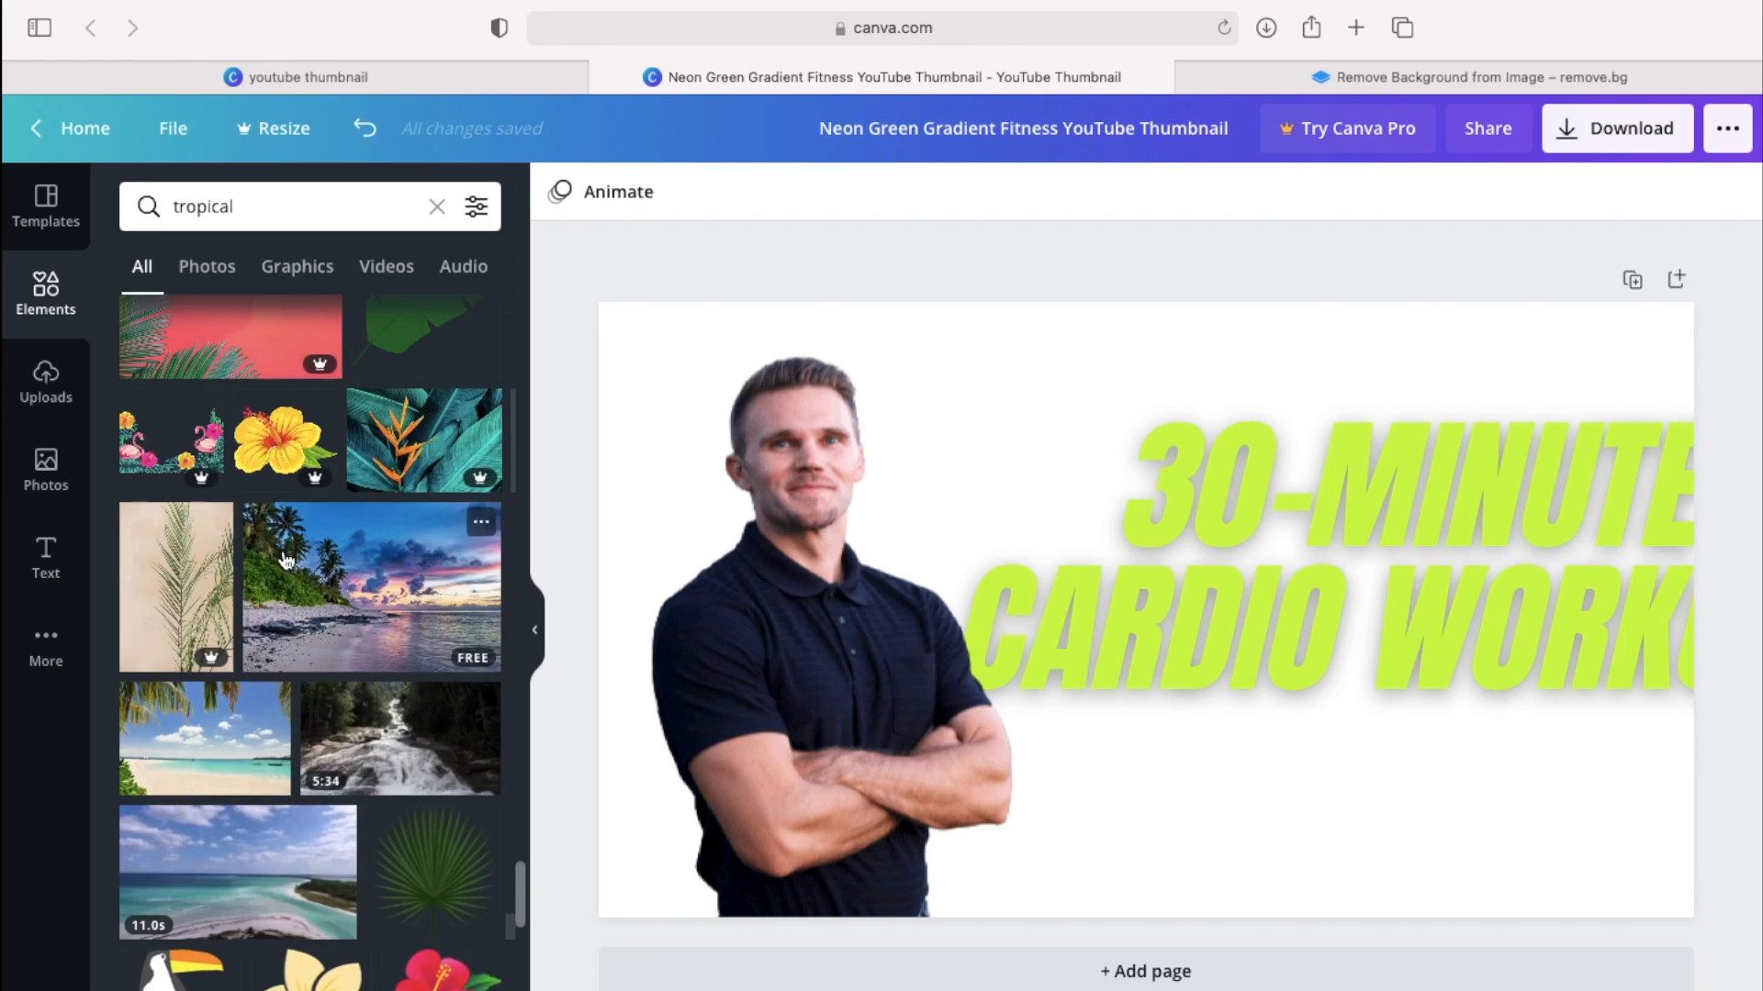
pyautogui.click(287, 560)
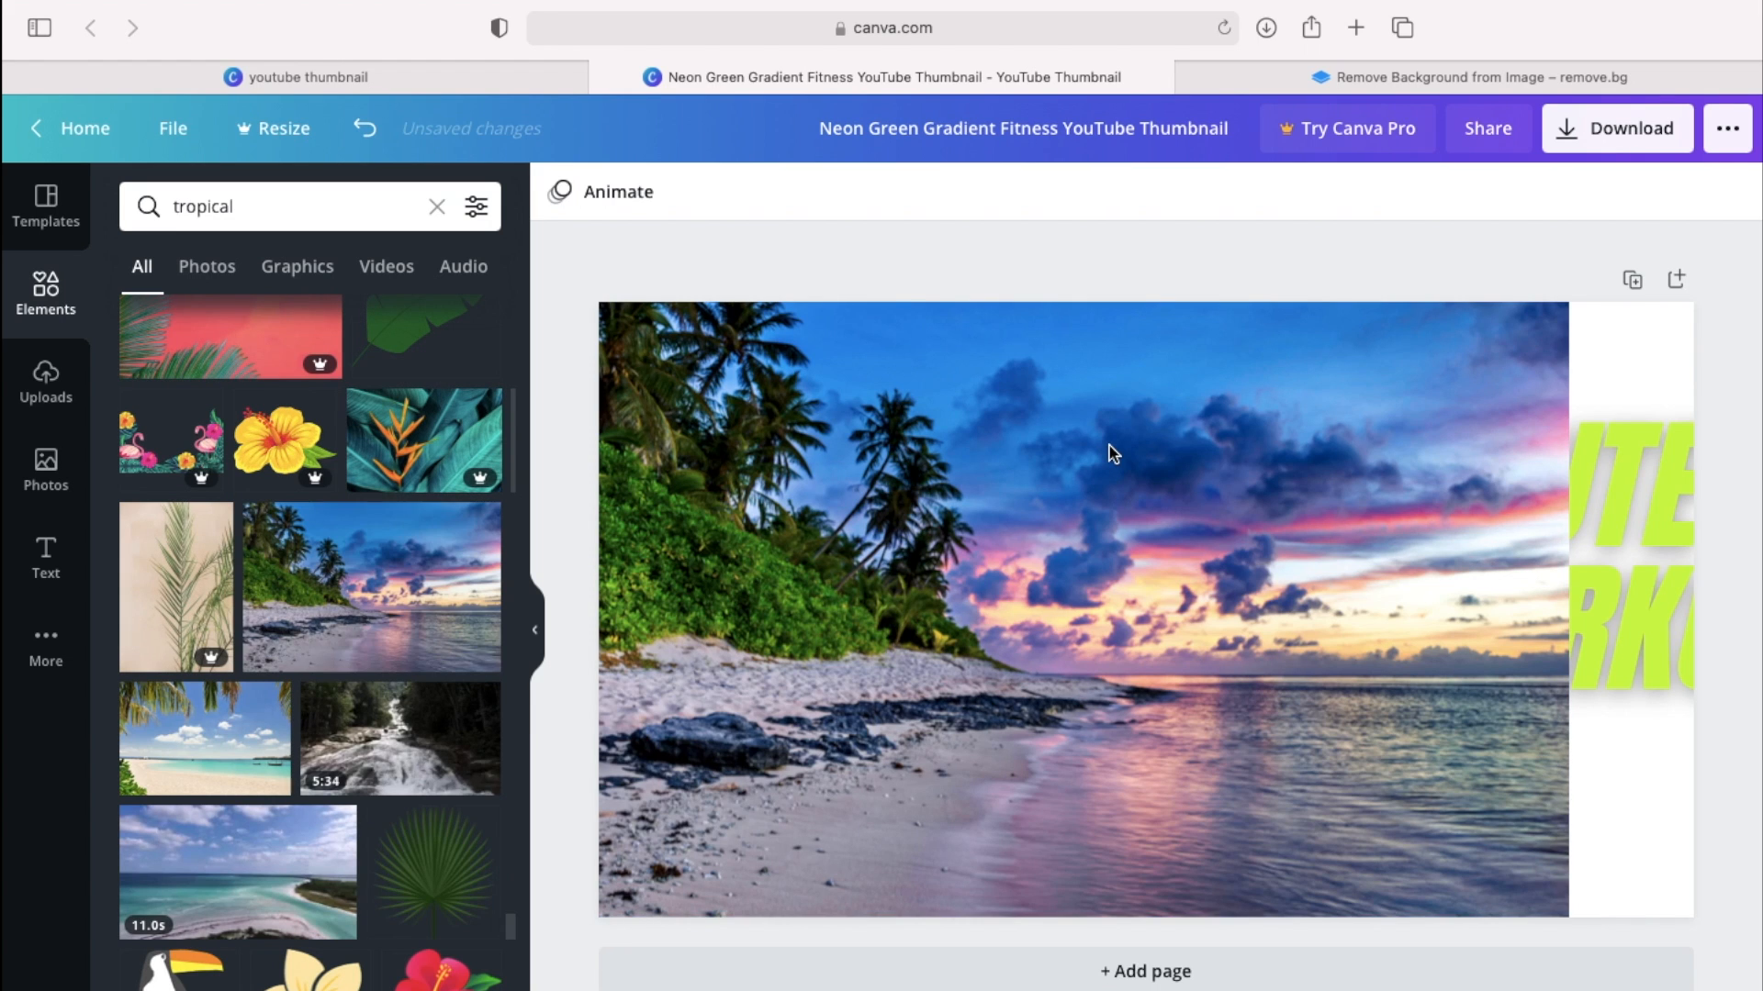
pyautogui.click(1344, 601)
pyautogui.moveTo(1569, 916); pyautogui.dragTo(1709, 955)
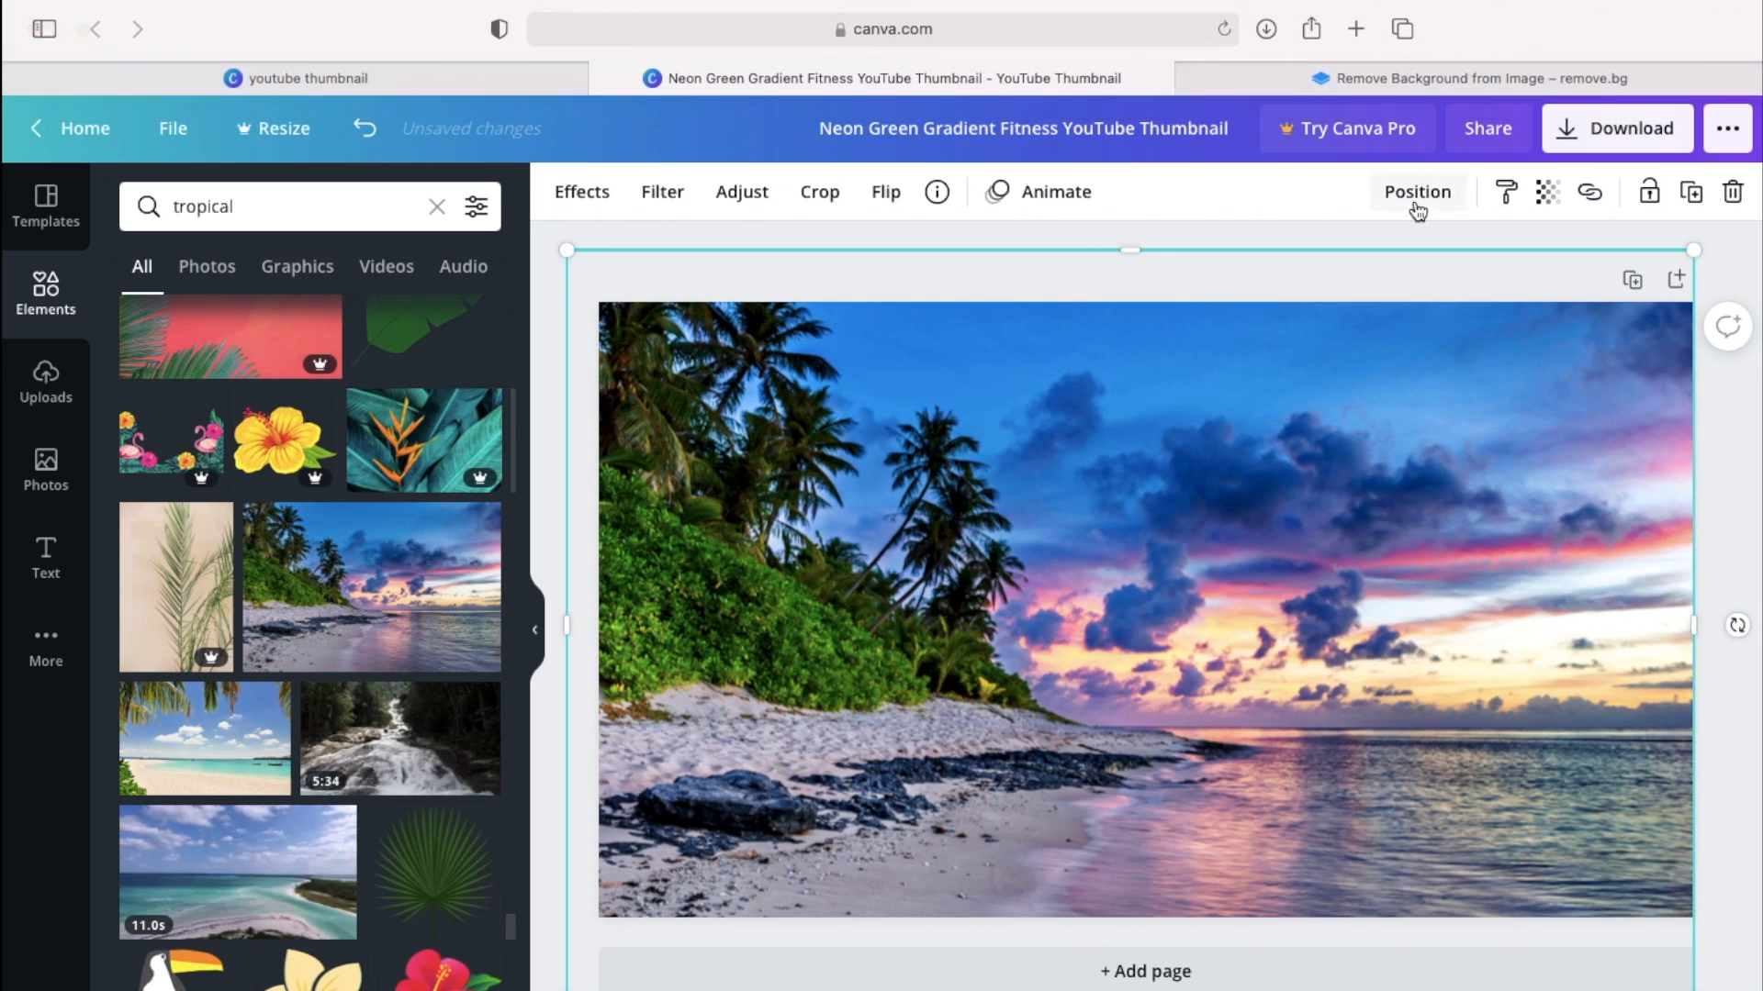
# Send the beach sunset photo backward behind the lime-green heading
pyautogui.click(1414, 195)
pyautogui.click(1350, 265)
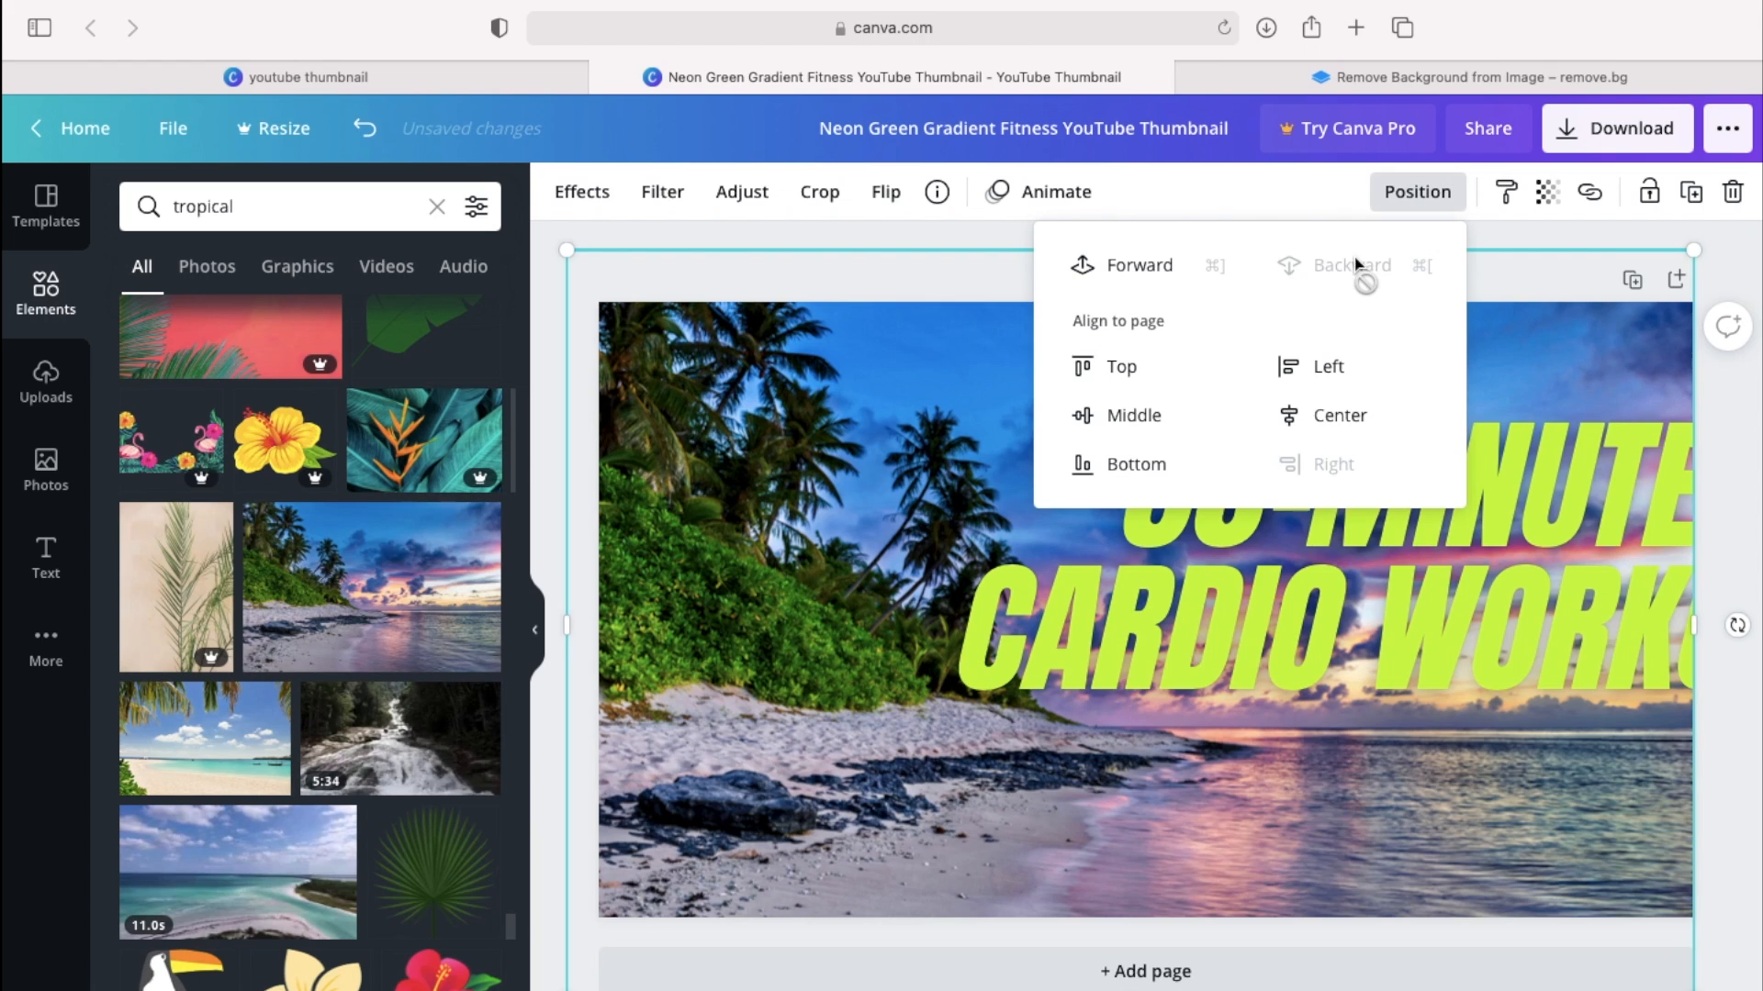
pyautogui.click(989, 237)
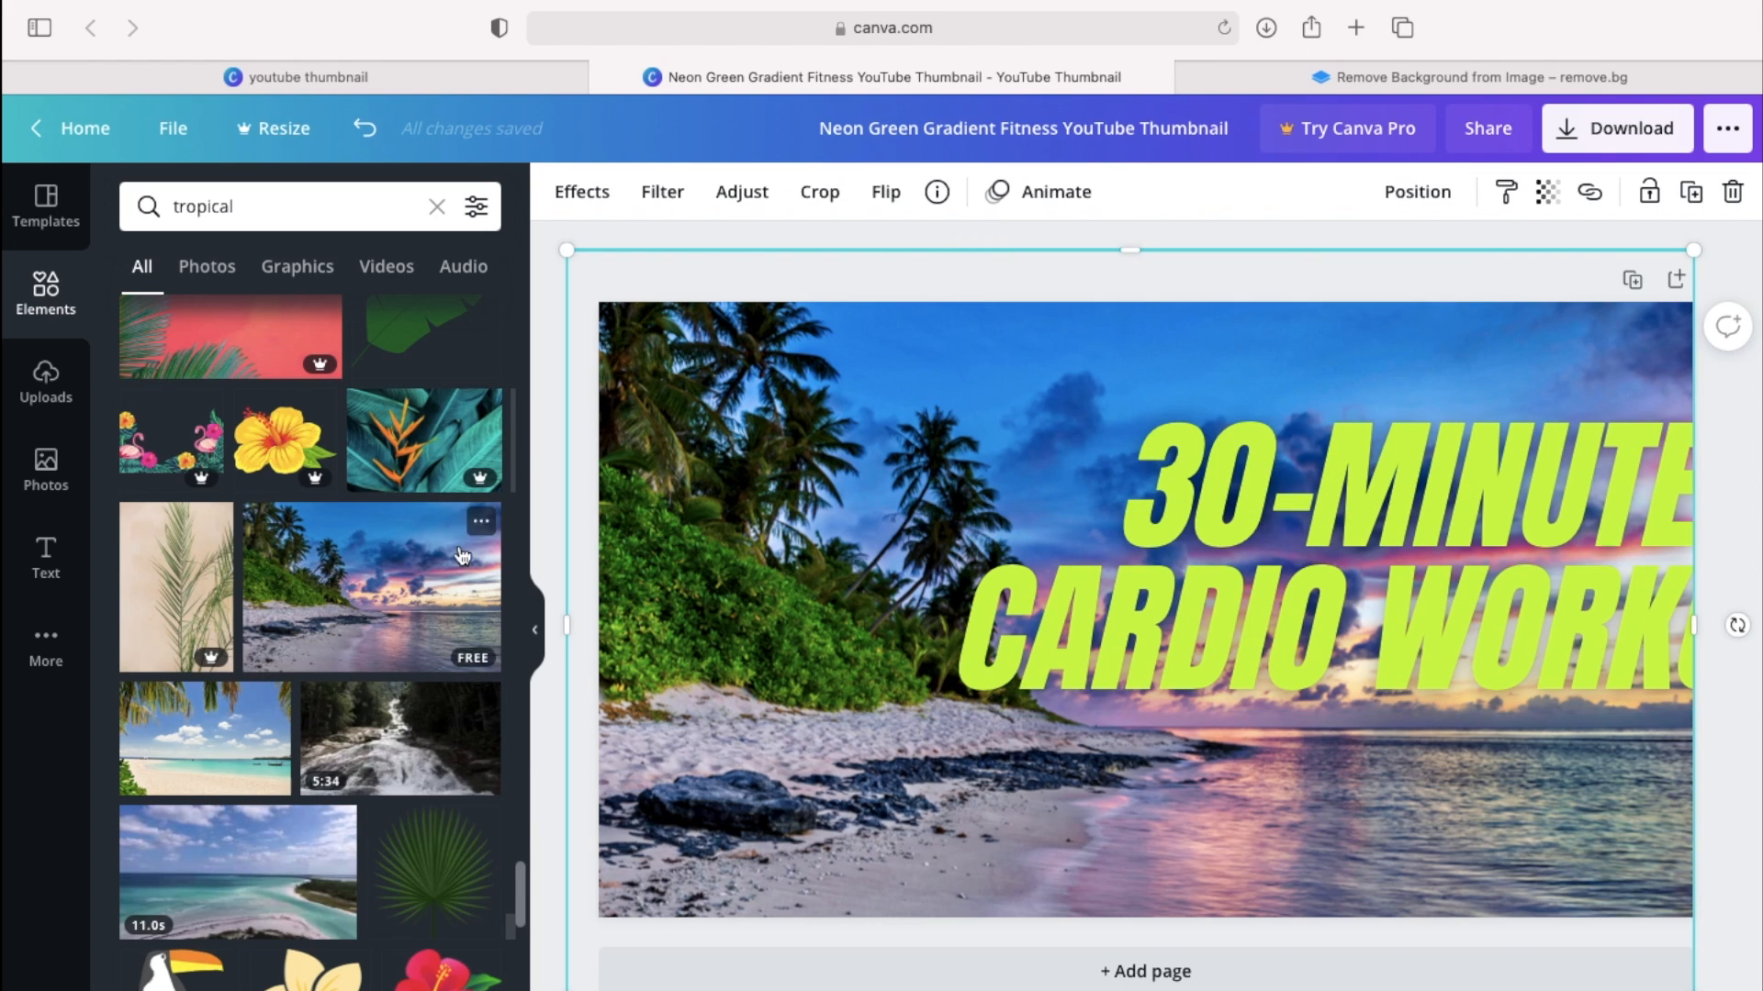
# Place the man's cutout from the uploads over the beach photo, enlarge it to nearly page height and stand it left of the heading
pyautogui.click(46, 381)
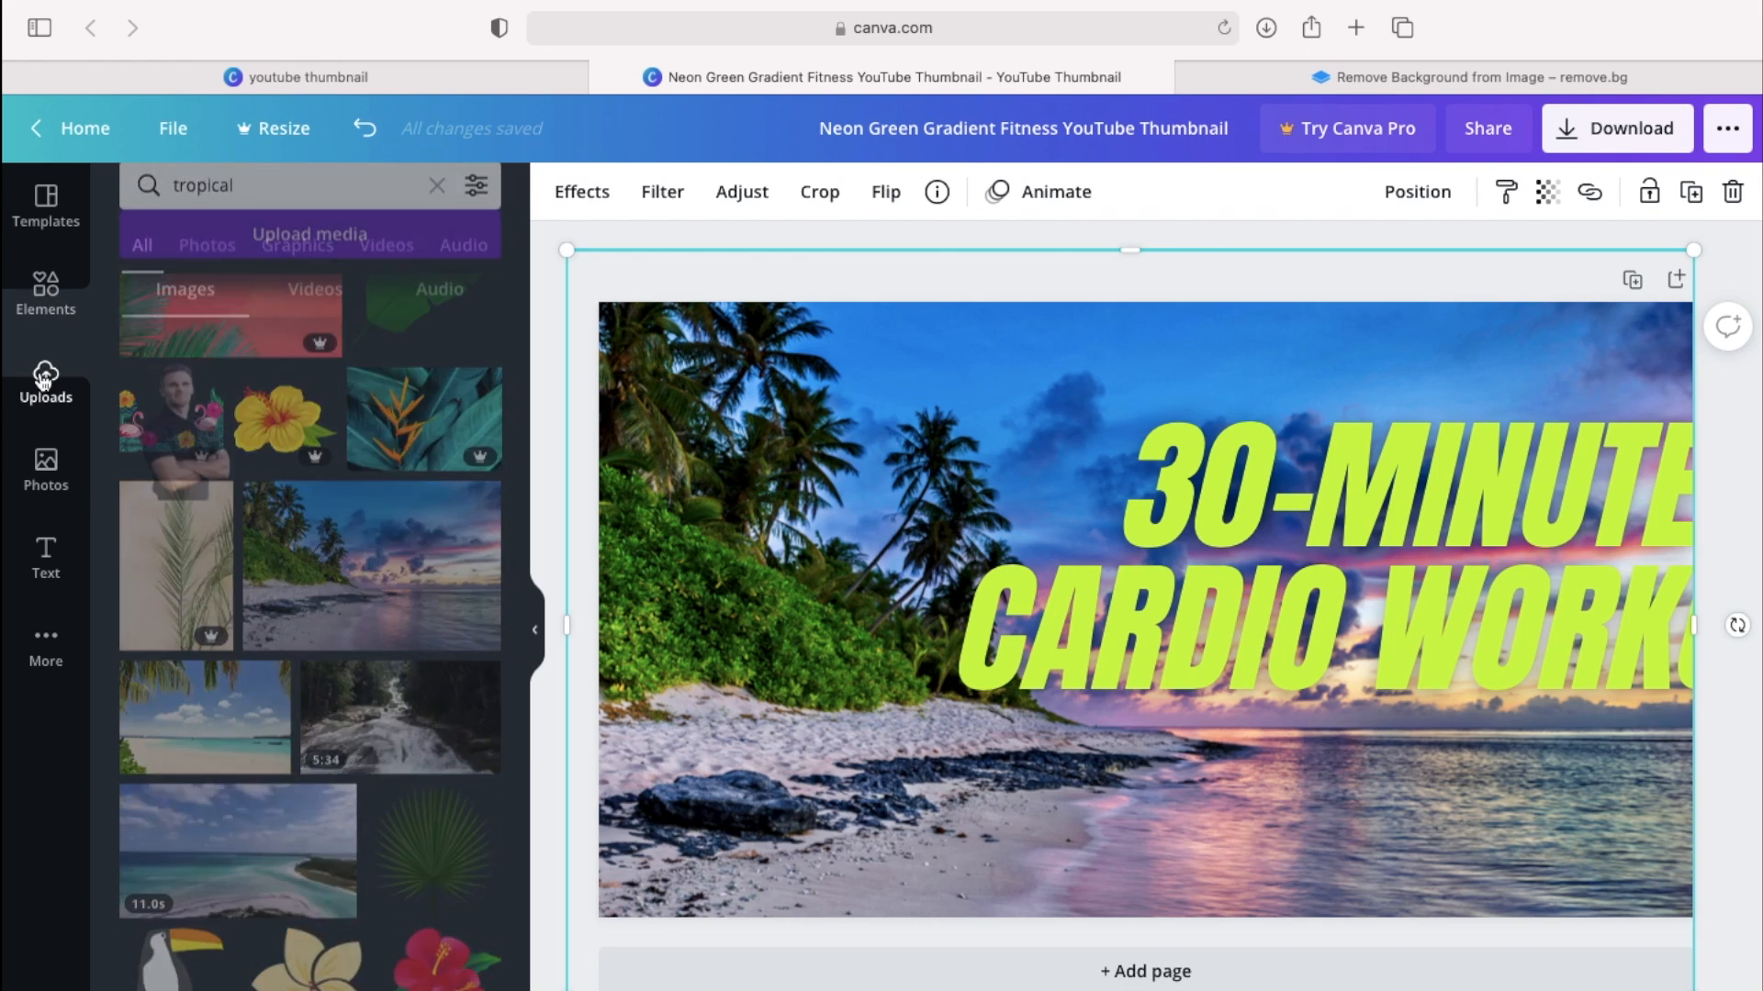
pyautogui.moveTo(184, 404); pyautogui.dragTo(1046, 597)
pyautogui.moveTo(992, 712); pyautogui.dragTo(668, 803)
pyautogui.click(46, 292)
pyautogui.moveTo(1155, 587); pyautogui.dragTo(1626, 94)
pyautogui.moveTo(933, 718); pyautogui.dragTo(809, 728)
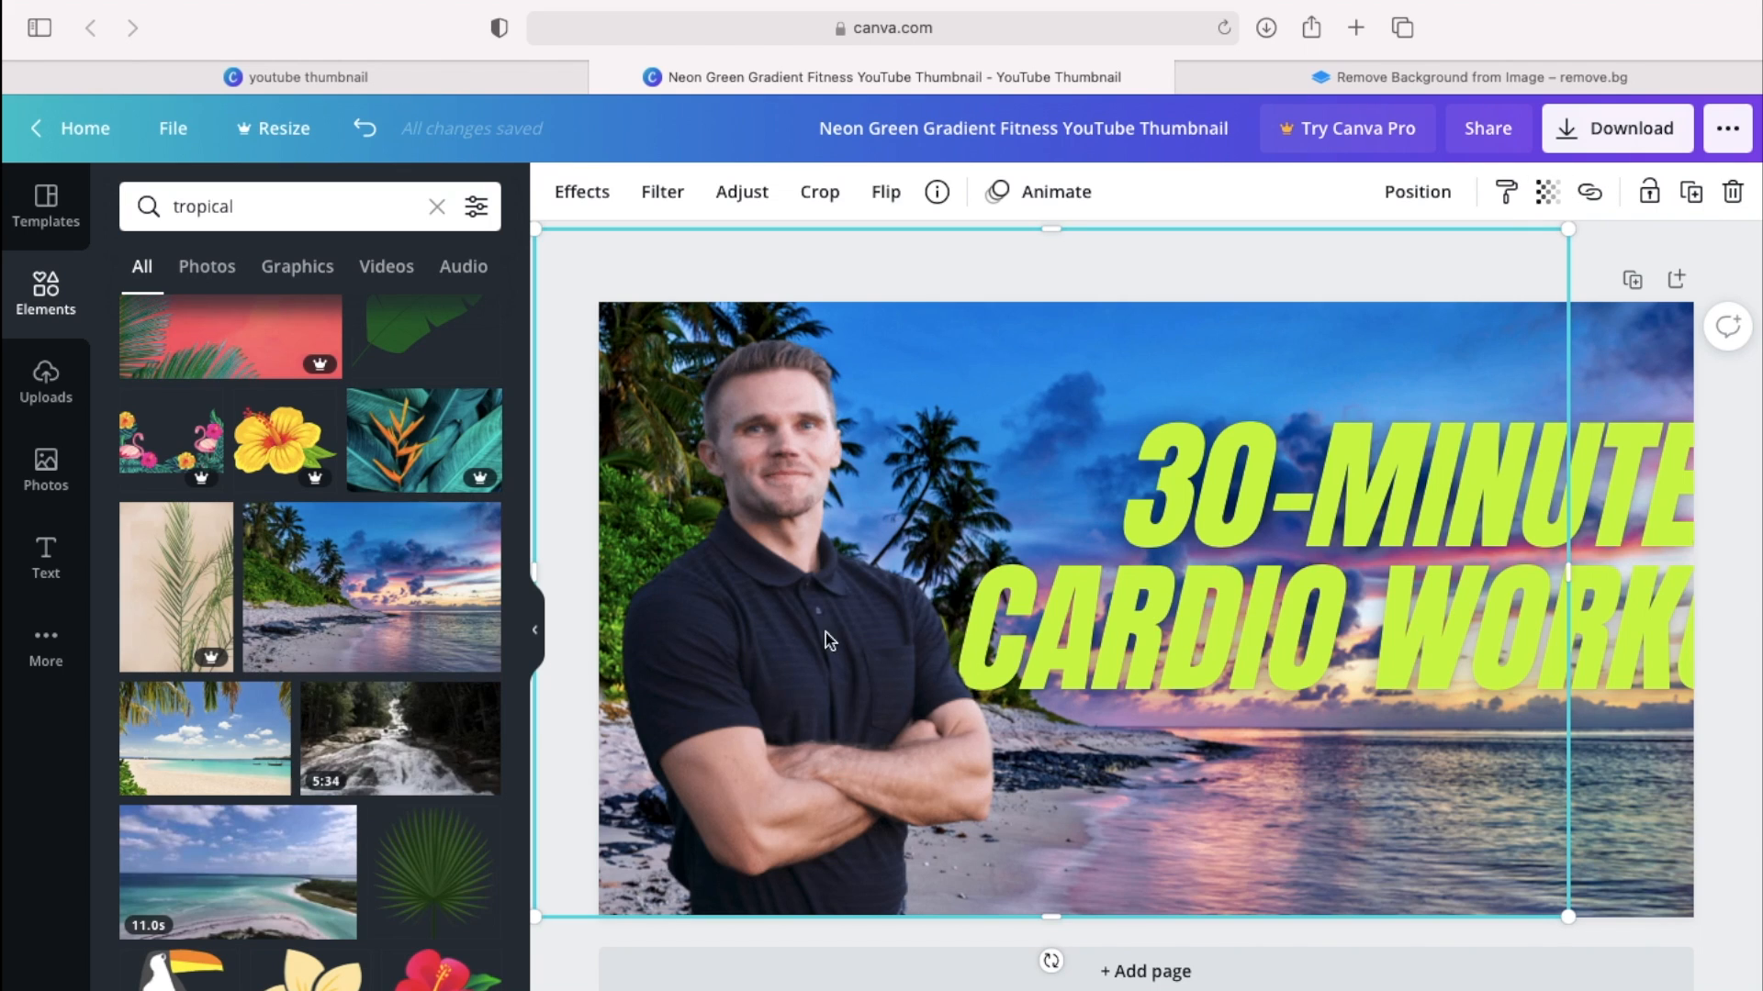
pyautogui.click(1706, 223)
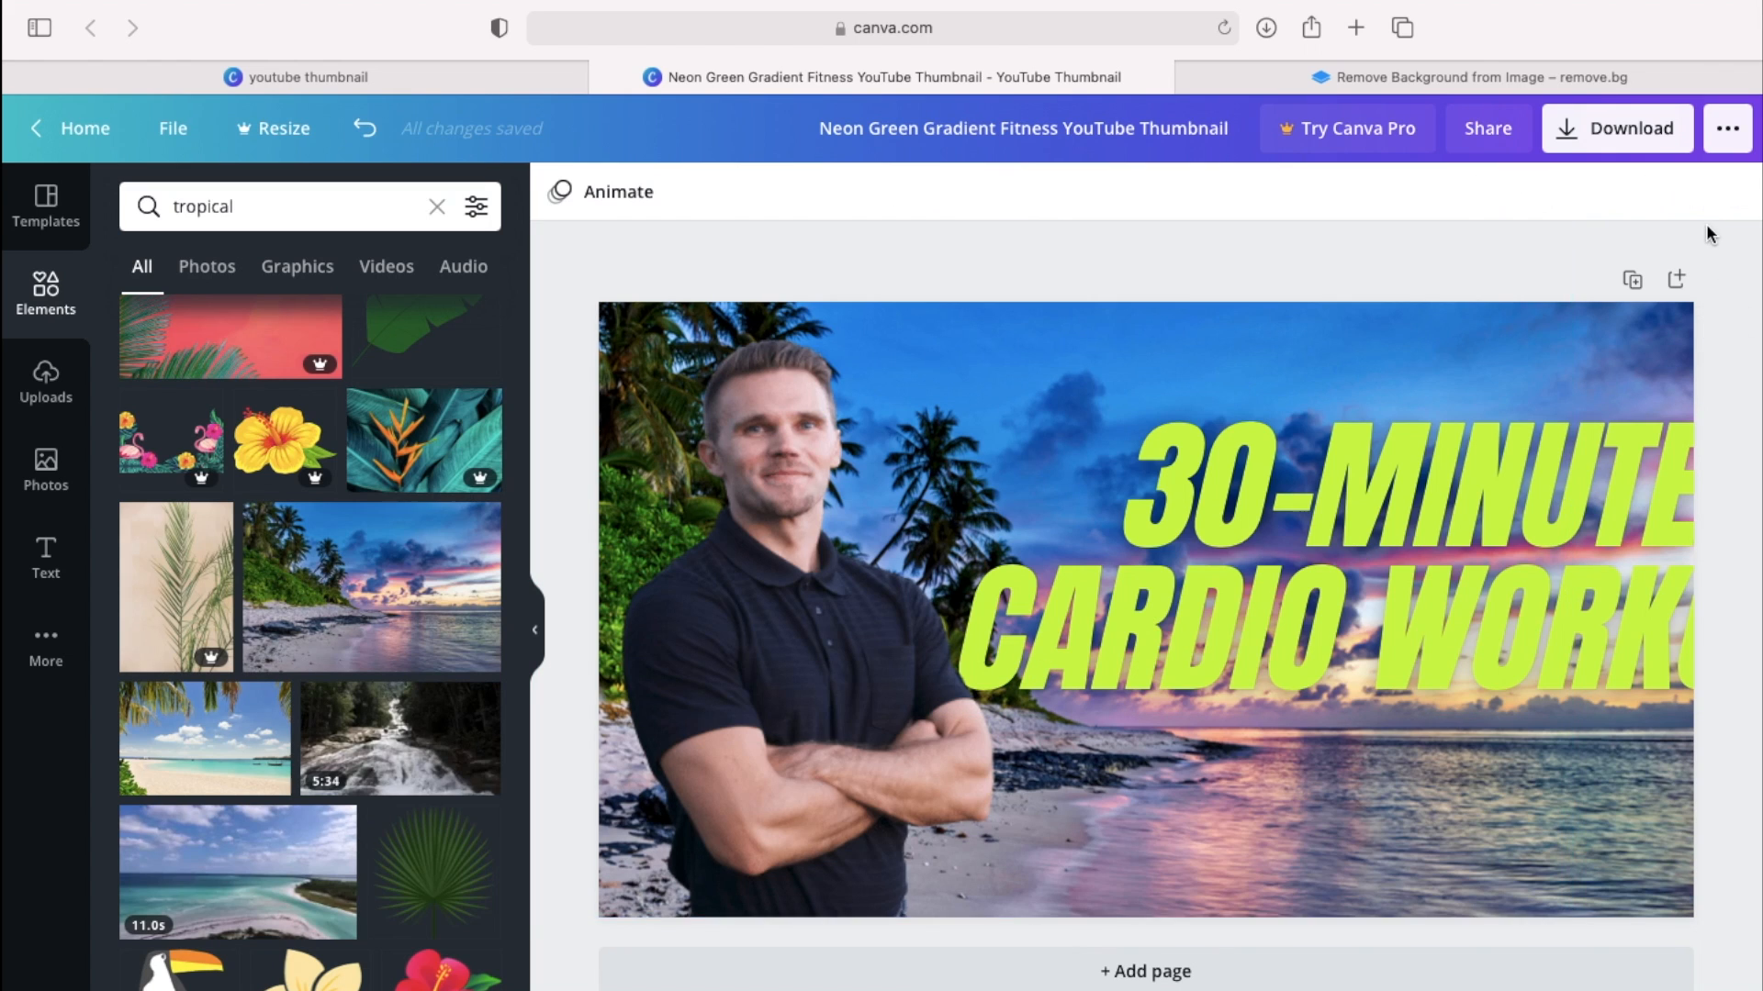
# Replace the heading text with "QUICK & EASY" and scale it down to font size 82 so it fits on the page
pyautogui.click(1635, 493)
pyautogui.click(1636, 493)
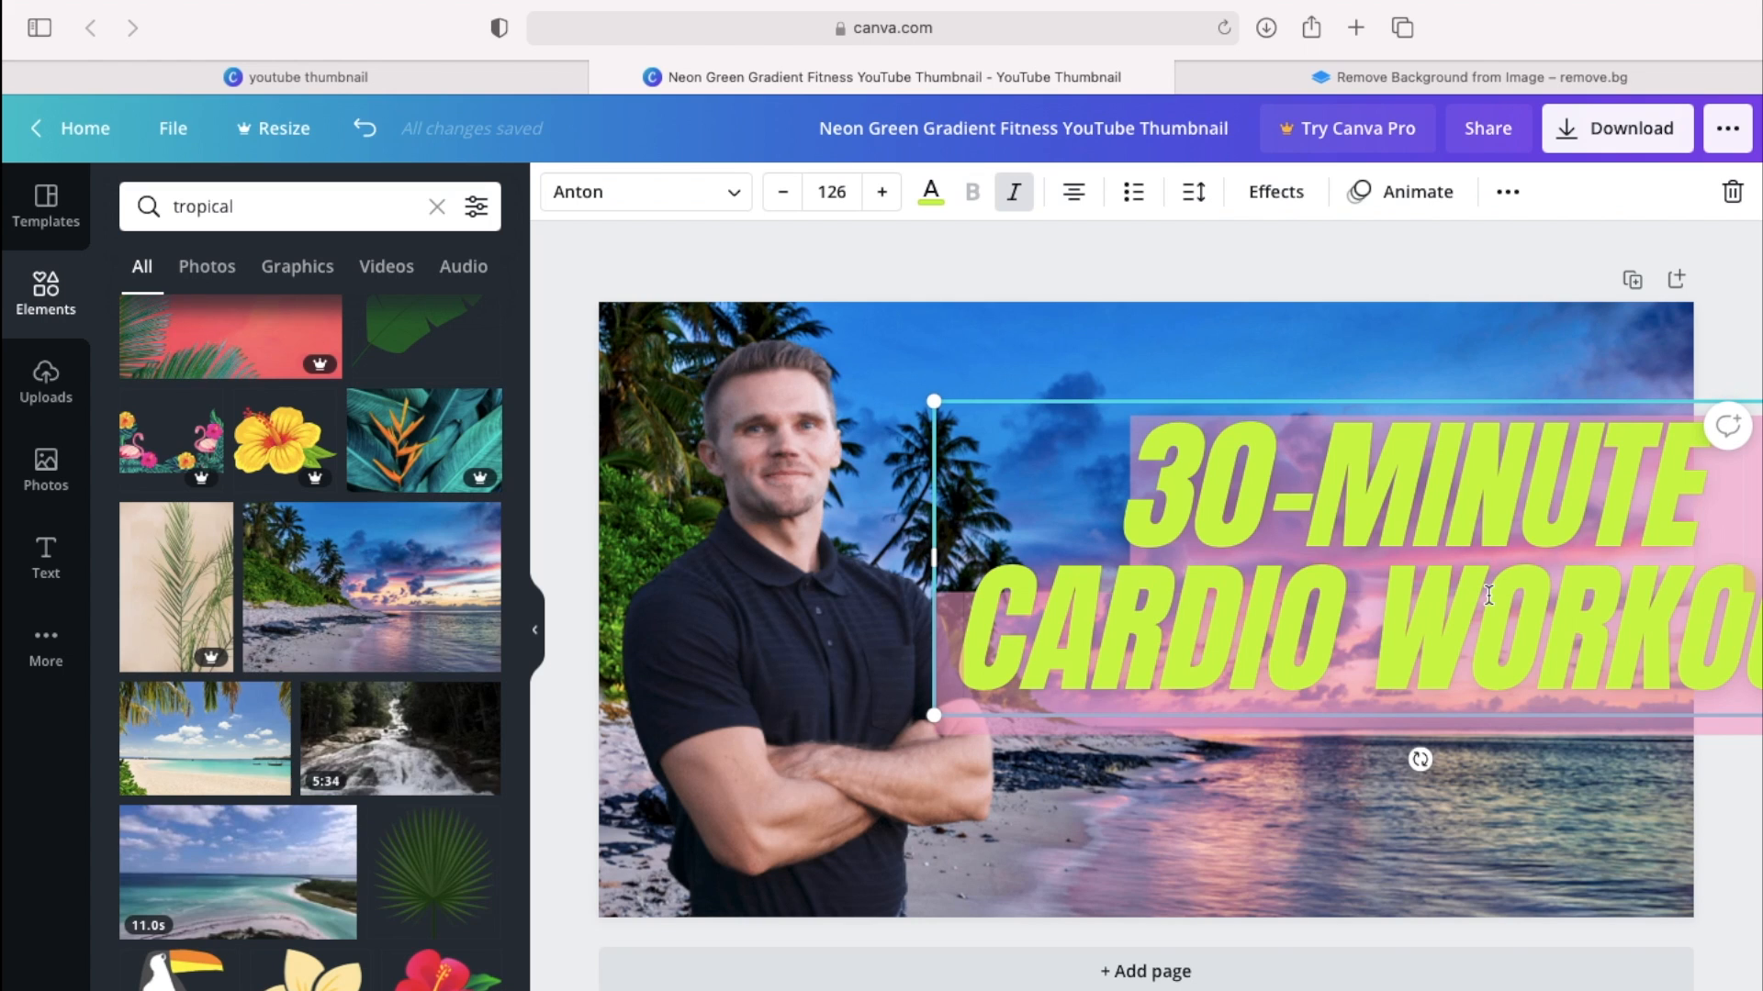
pyautogui.write('QUICK')
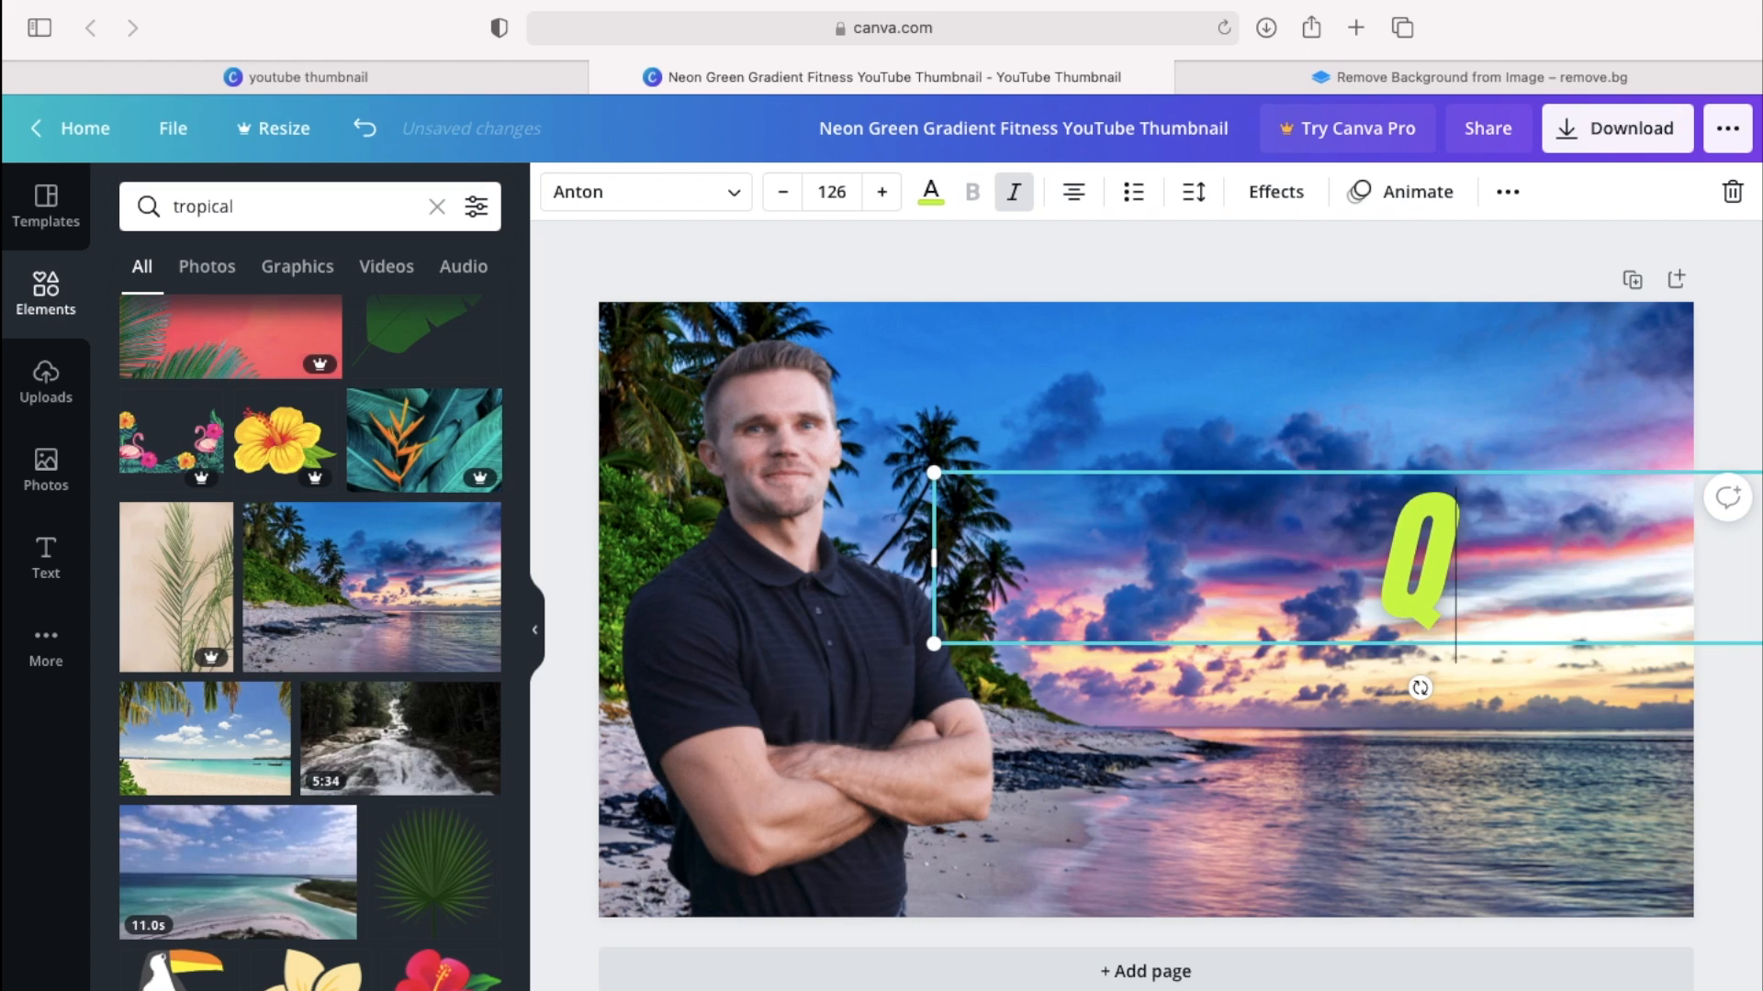
pyautogui.write(' & EASY')
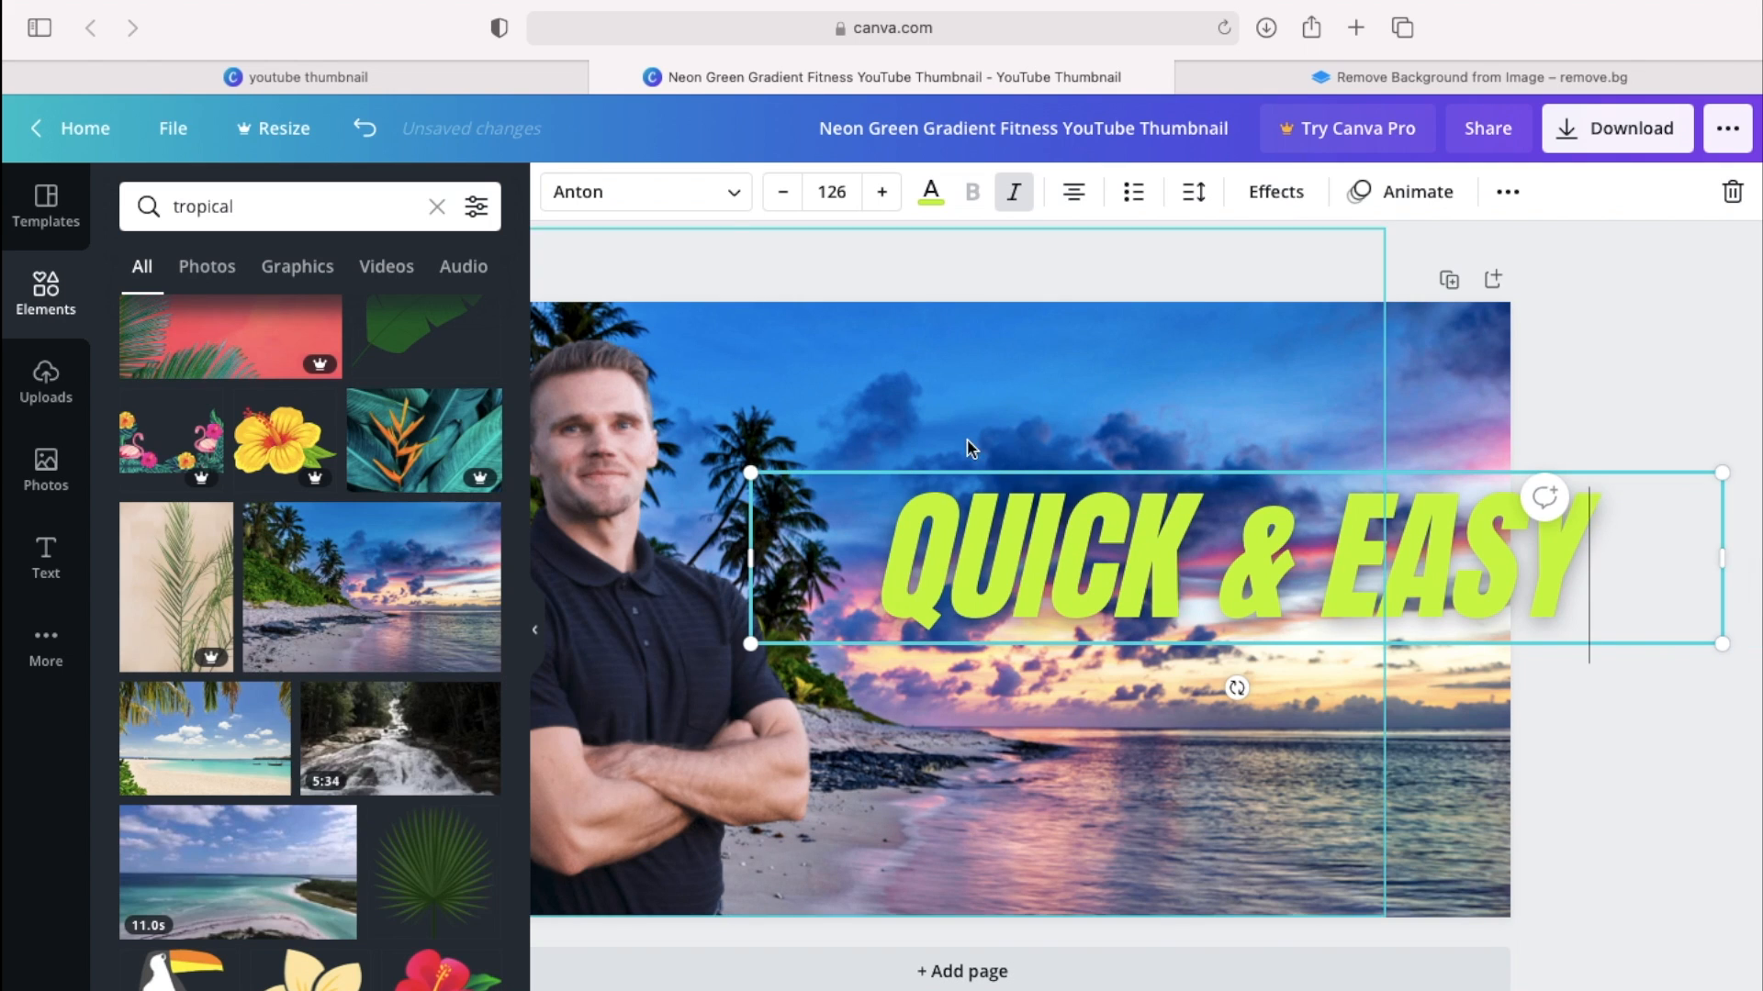
pyautogui.moveTo(1721, 643); pyautogui.dragTo(1562, 572)
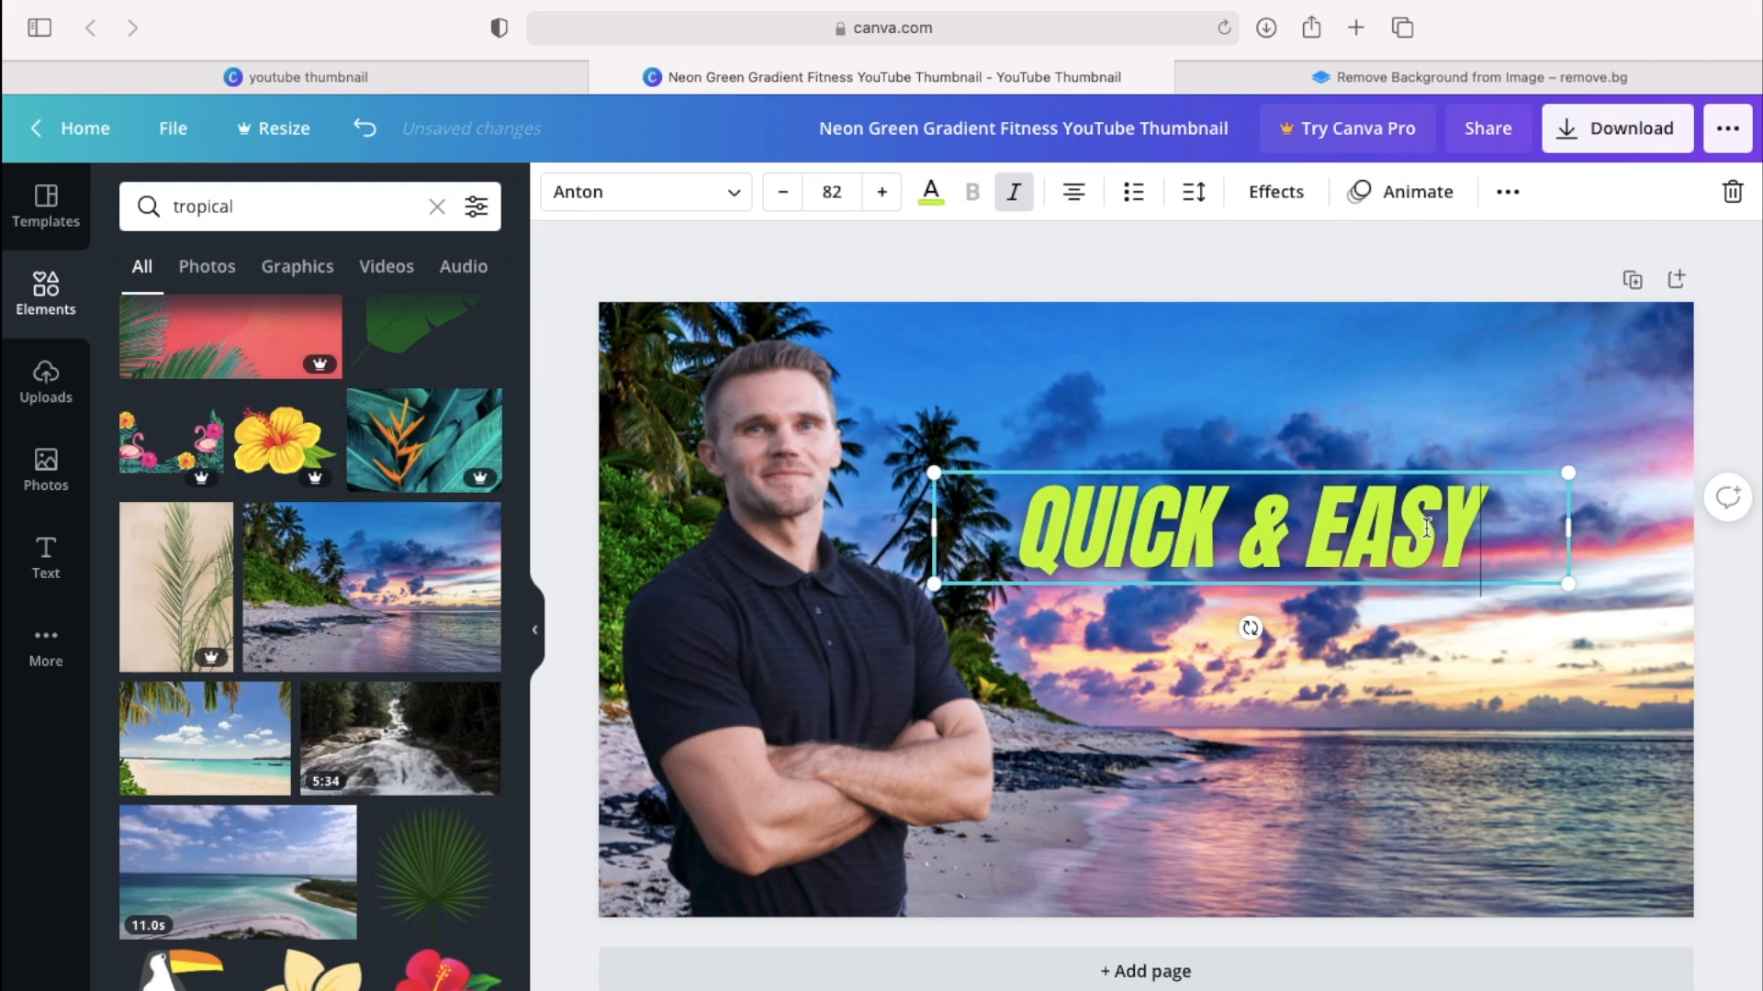
pyautogui.click(1589, 246)
# Shift the man's cutout slightly to the right along the page's bottom edge and send it backward behind the heading
pyautogui.moveTo(1334, 547)
pyautogui.mouseDown()
pyautogui.moveTo(1398, 484)
pyautogui.moveTo(1357, 547)
pyautogui.mouseUp()
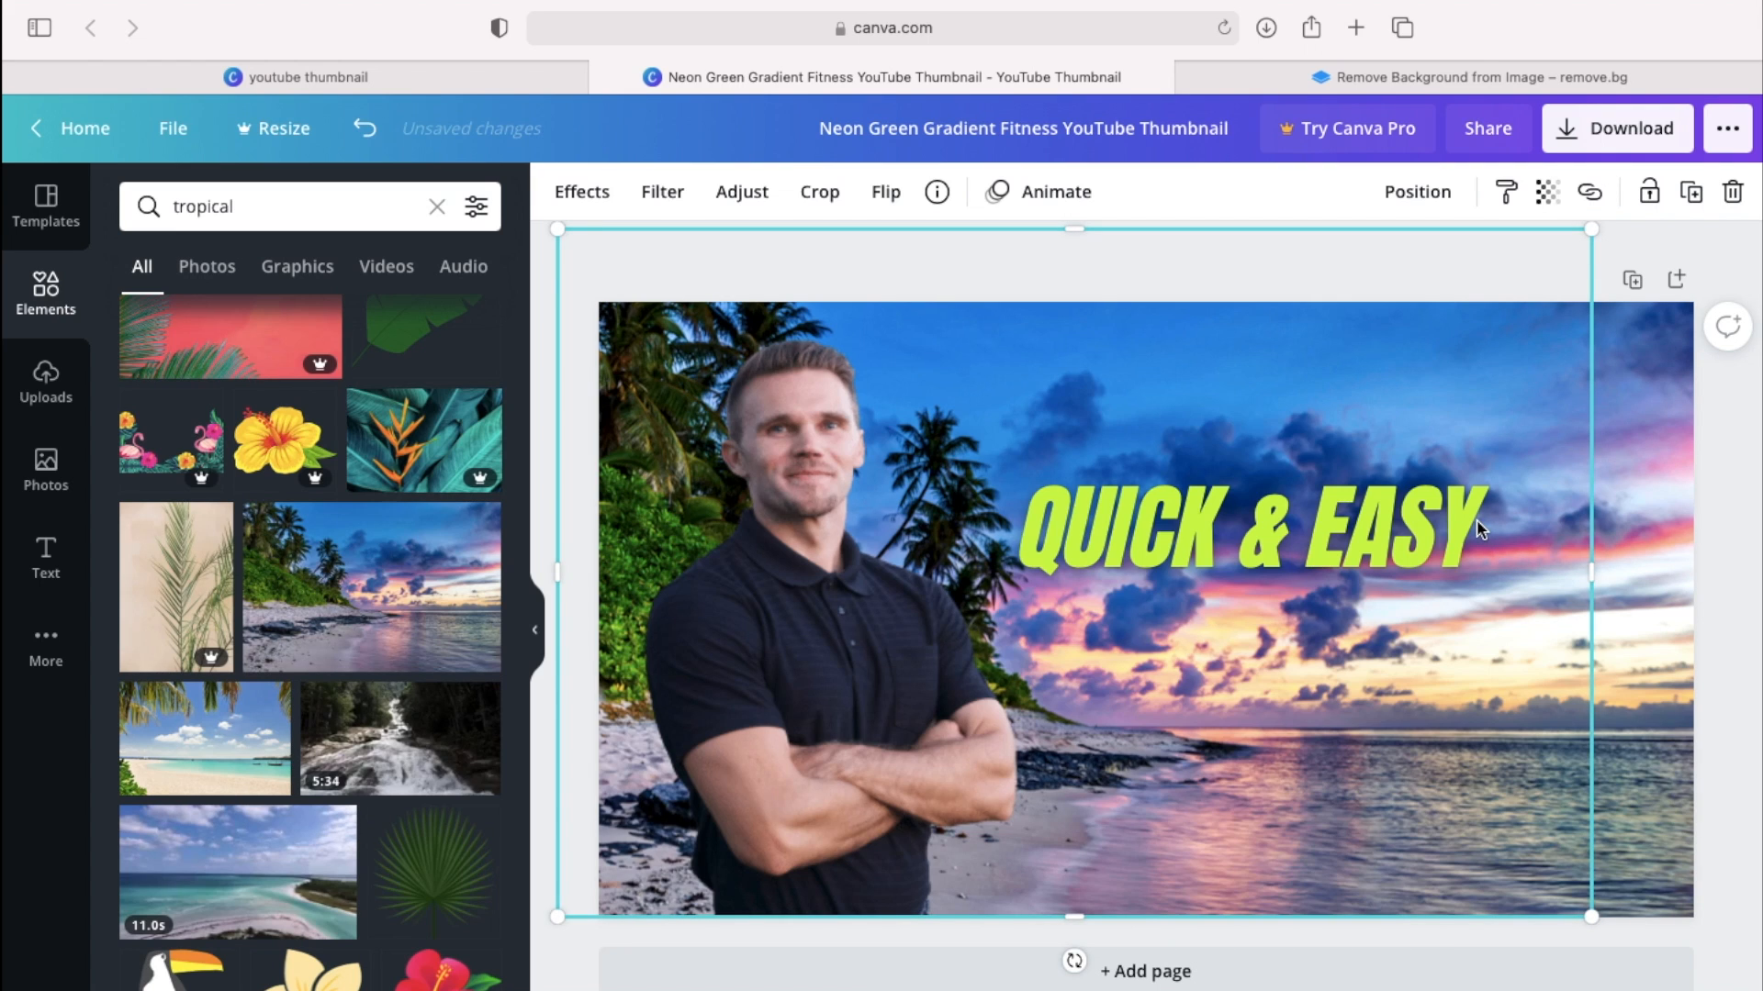
pyautogui.click(1719, 489)
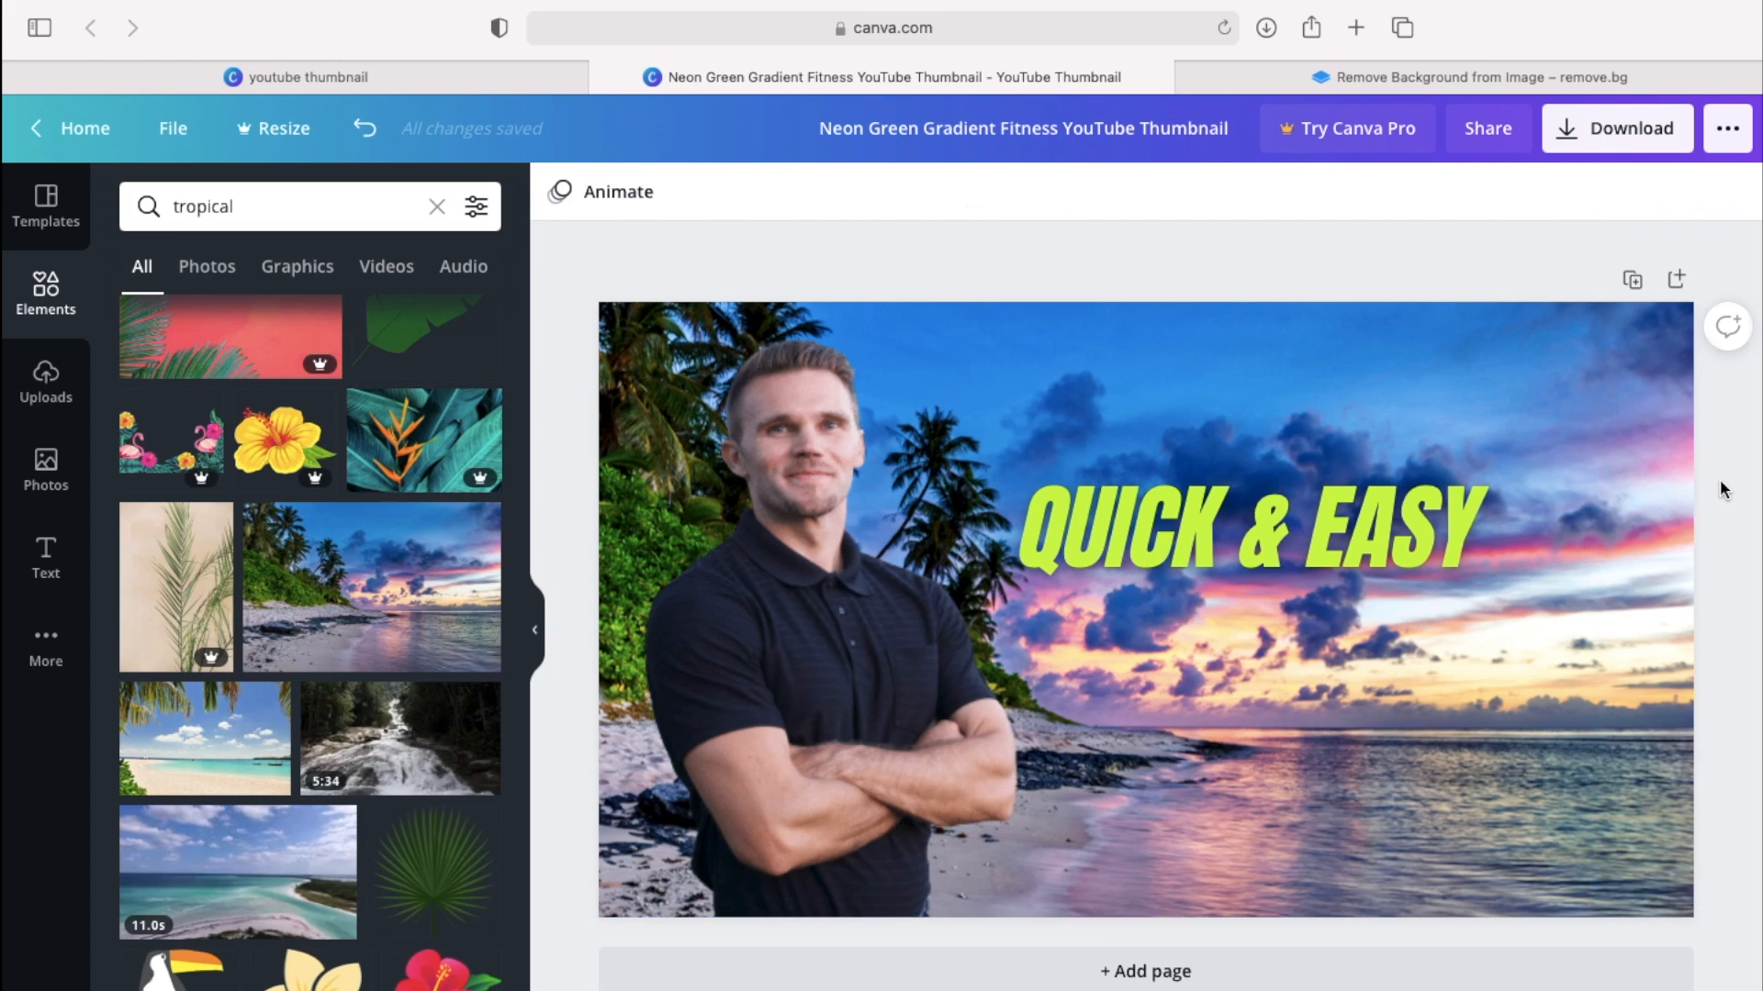
pyautogui.moveTo(1386, 520)
pyautogui.mouseDown()
pyautogui.moveTo(1467, 464)
pyautogui.moveTo(1469, 514)
pyautogui.moveTo(1403, 522)
pyautogui.mouseUp()
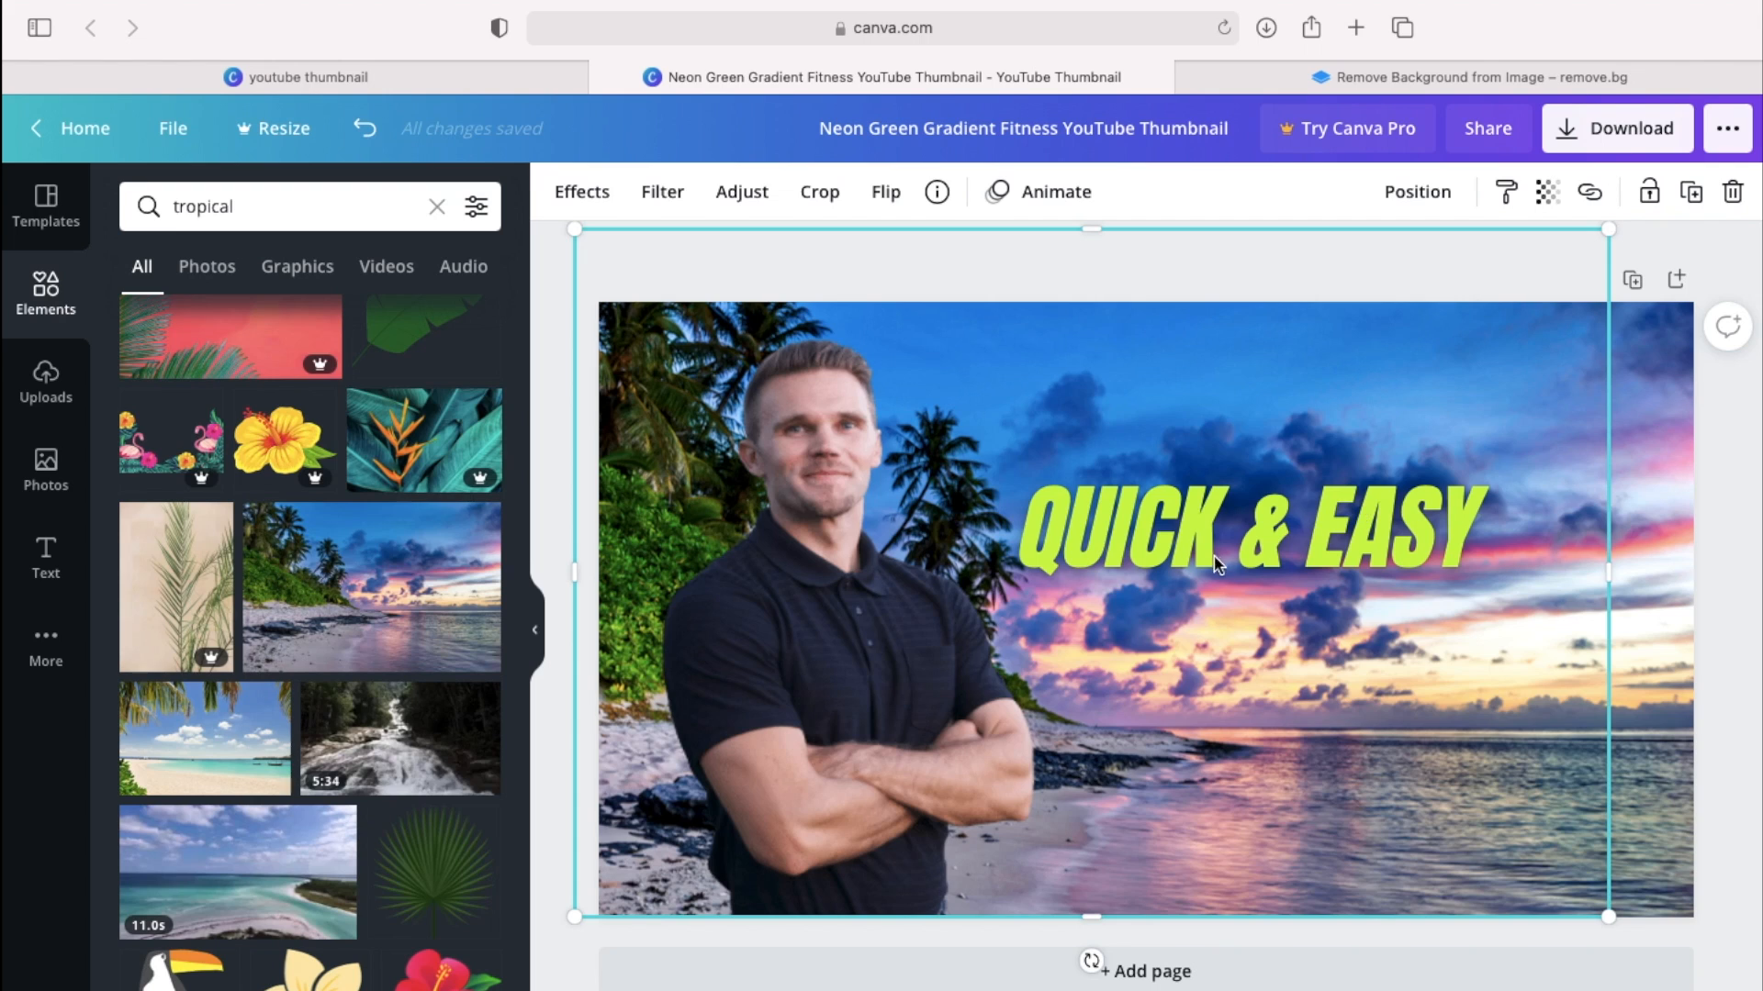
pyautogui.click(1432, 191)
pyautogui.click(1374, 261)
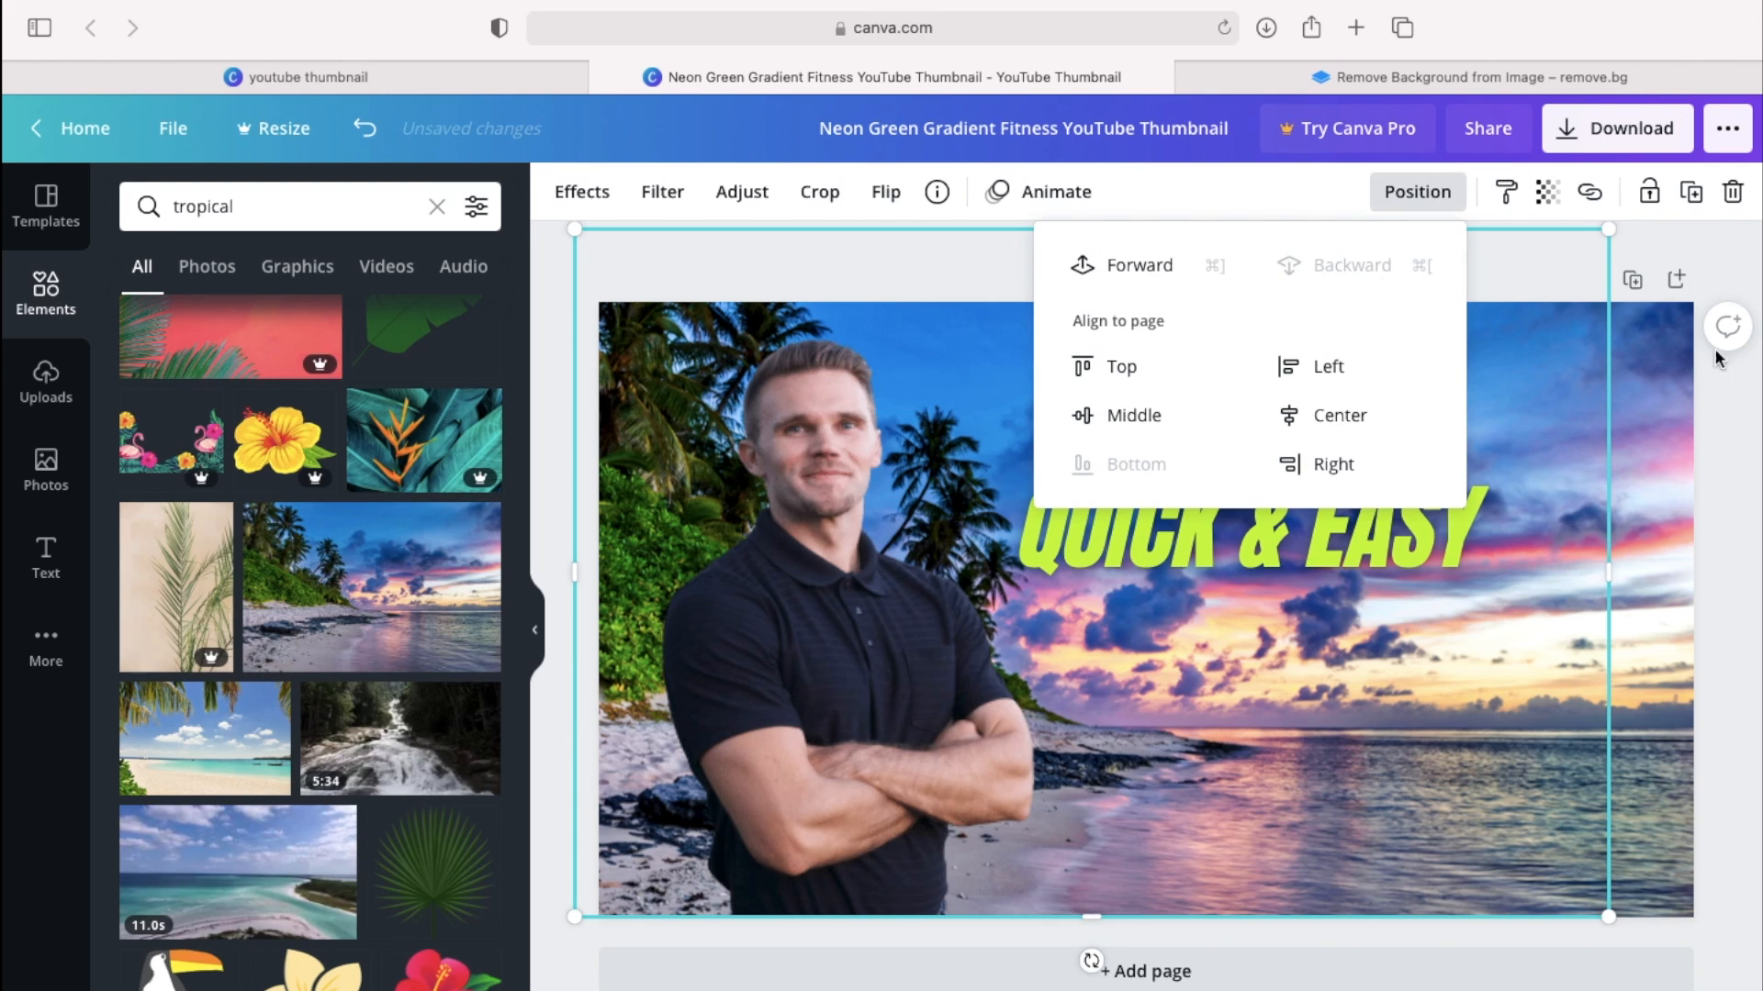
pyautogui.click(1743, 395)
# Move the "QUICK & EASY" heading up into the sky beside the man's head and enlarge it to font size 109
pyautogui.click(1421, 525)
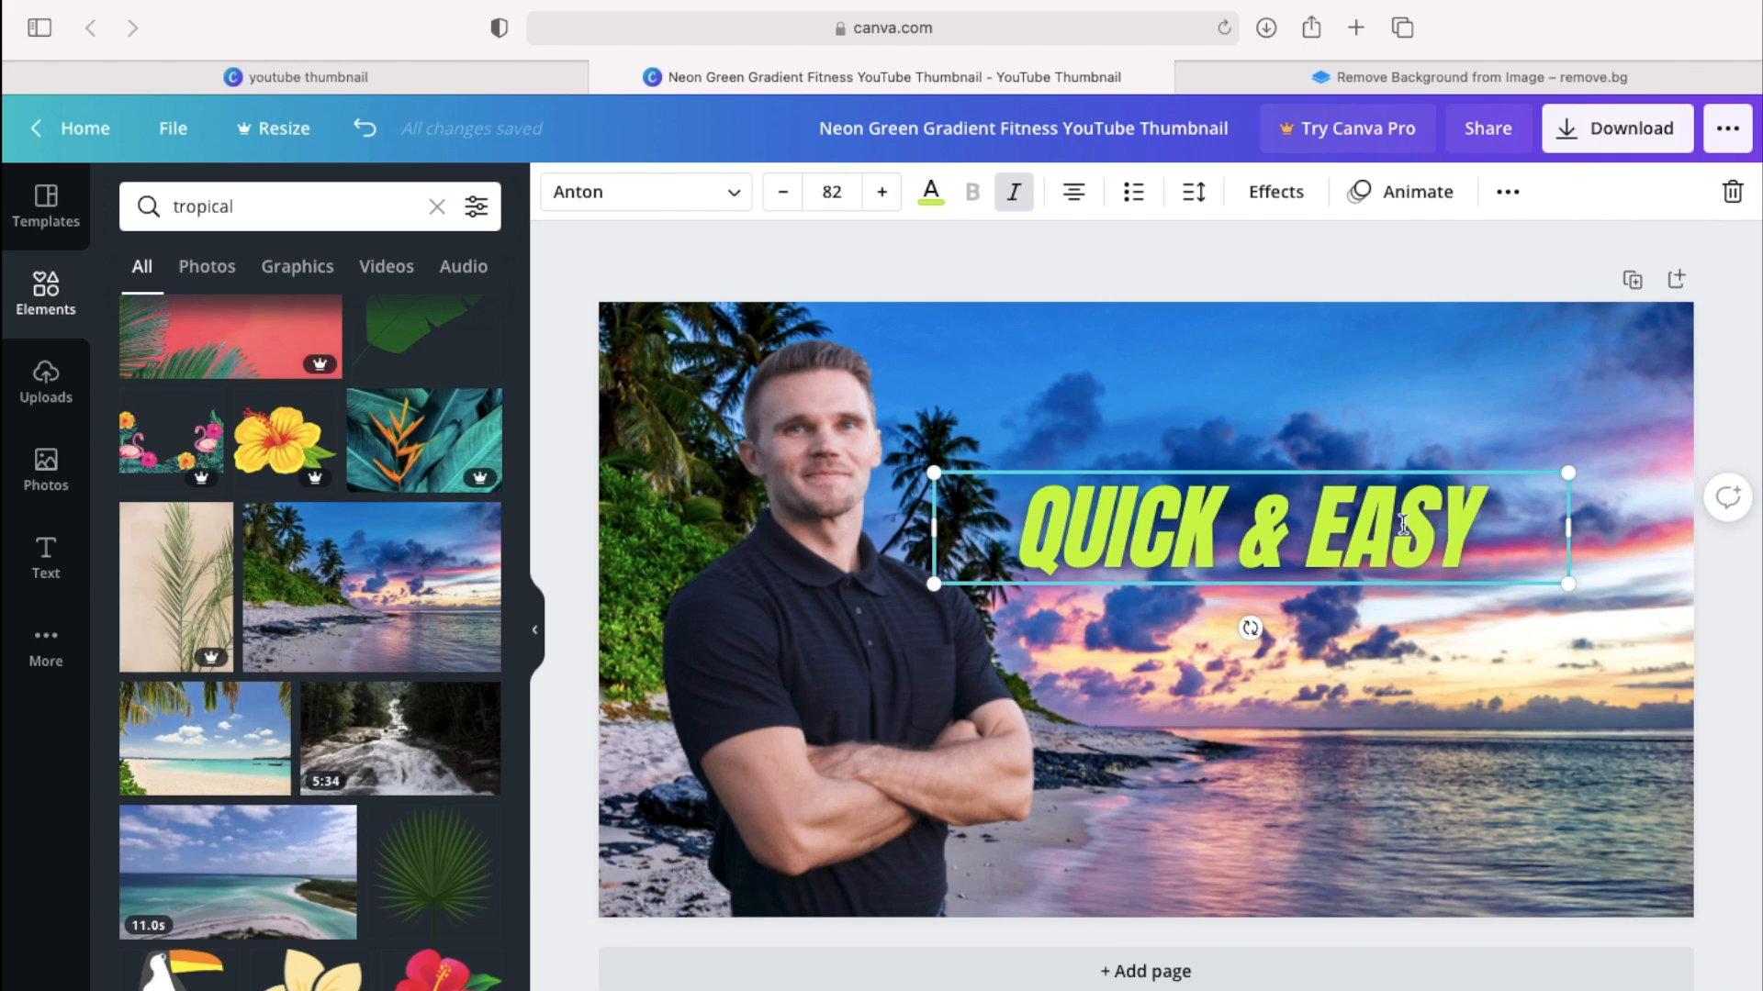
pyautogui.moveTo(1426, 516); pyautogui.dragTo(1471, 433)
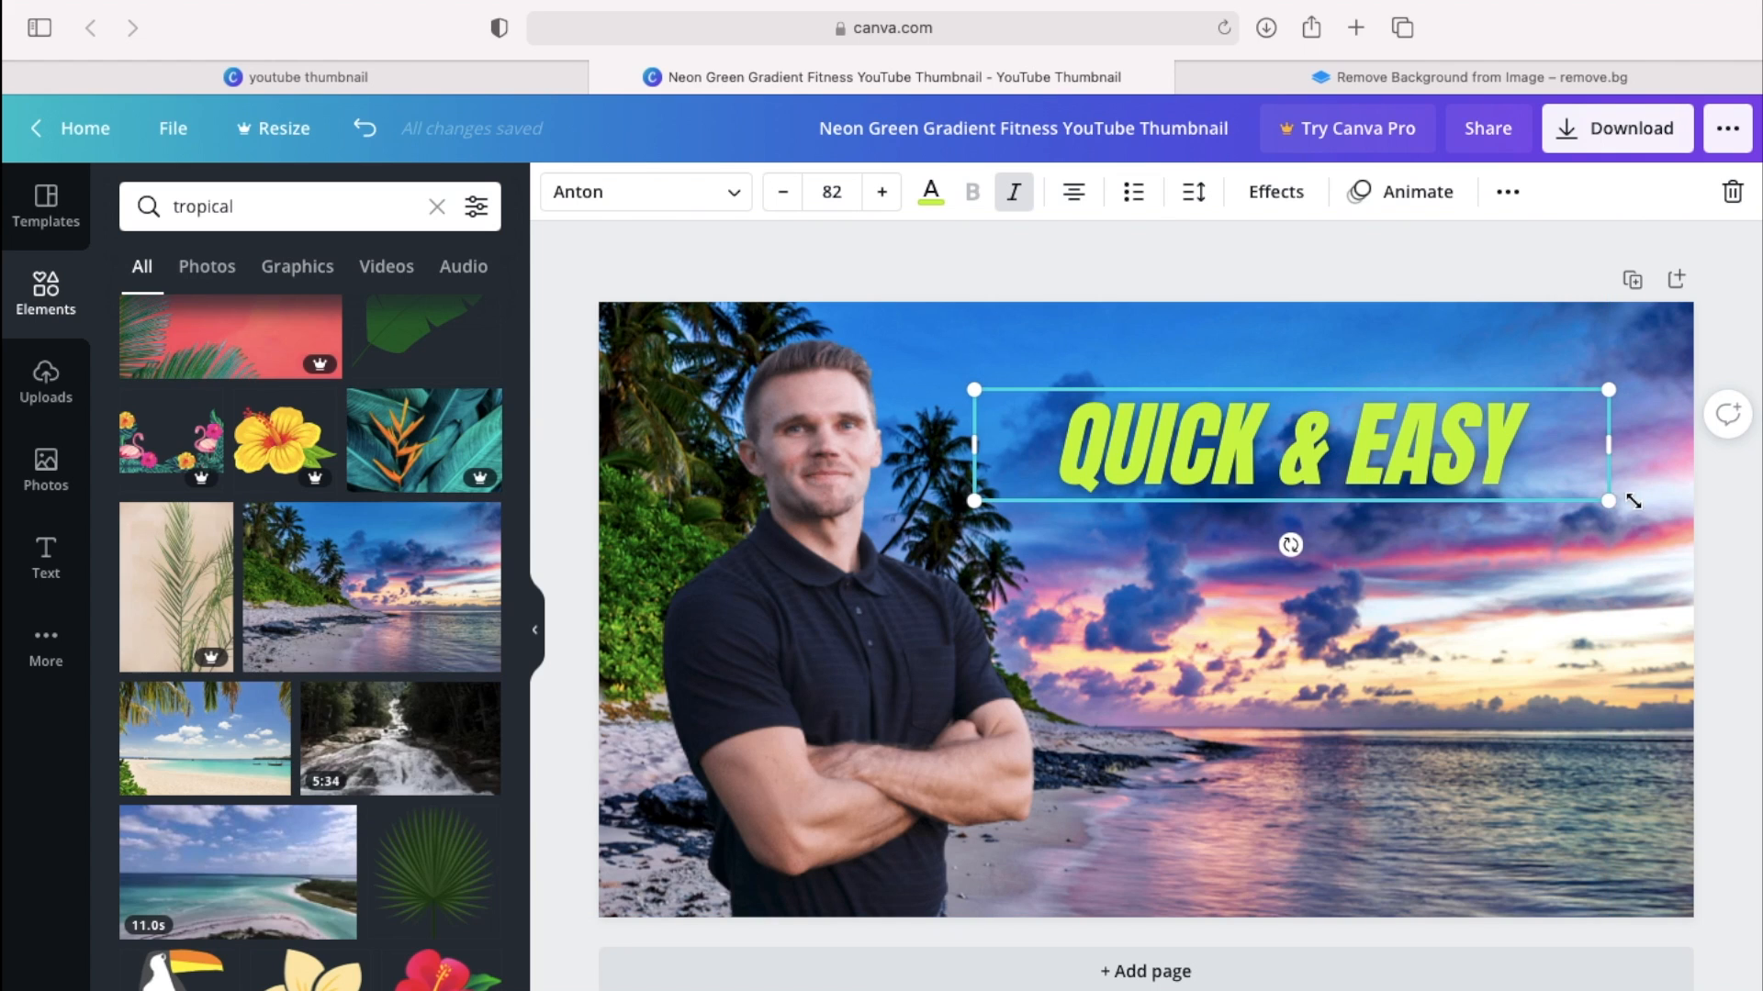
pyautogui.moveTo(1607, 500); pyautogui.dragTo(1701, 518)
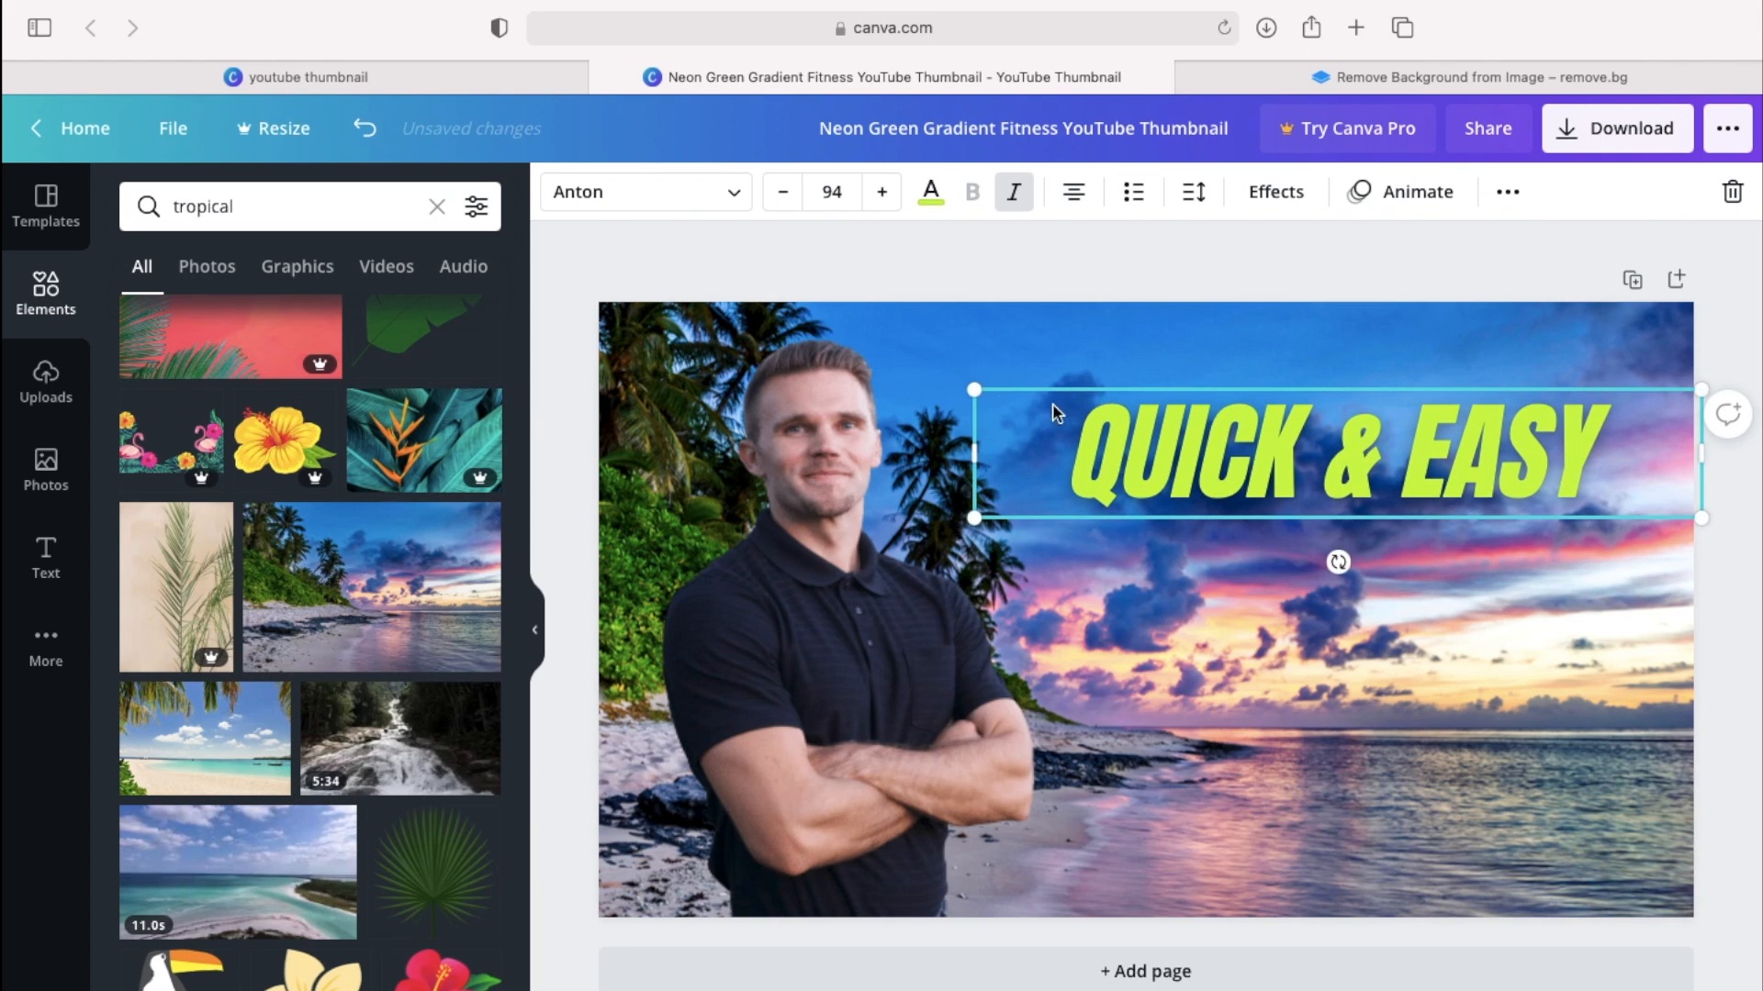
pyautogui.moveTo(975, 386); pyautogui.dragTo(860, 370)
pyautogui.moveTo(1435, 443); pyautogui.dragTo(1476, 434)
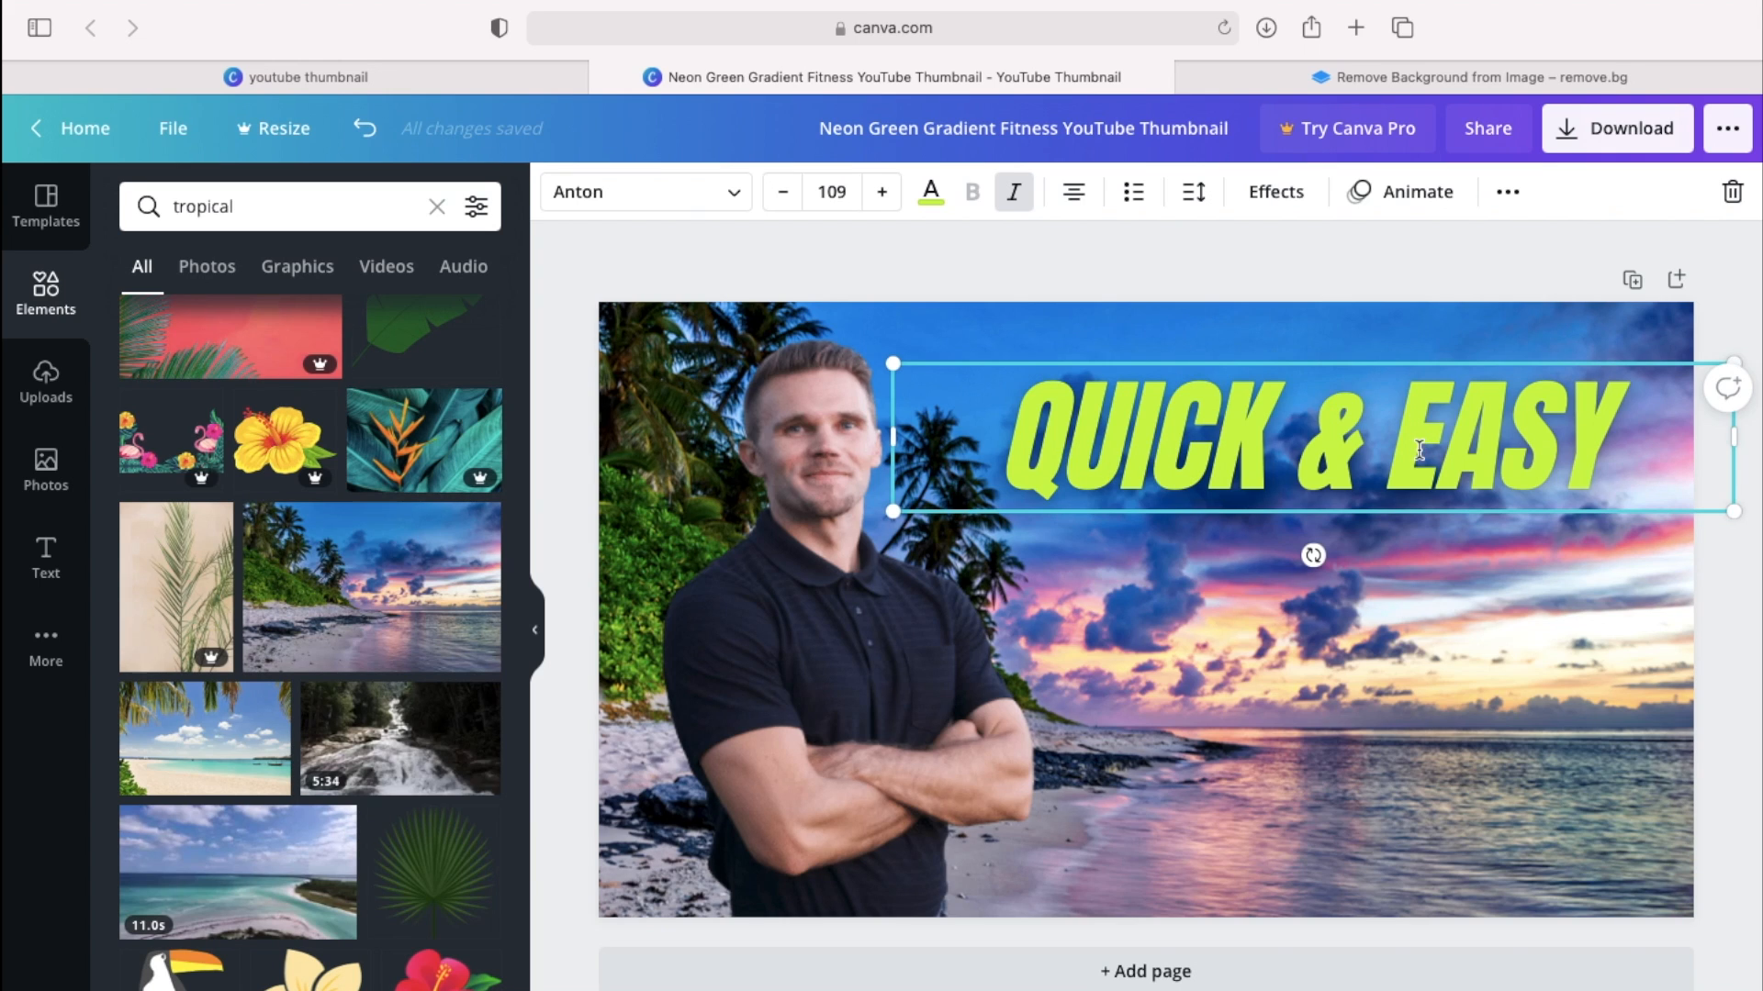
# Duplicate the "QUICK & EASY" heading, place the copy over the water below the original and select its text
pyautogui.moveTo(1420, 450); pyautogui.dragTo(1419, 691)
pyautogui.click(1418, 691)
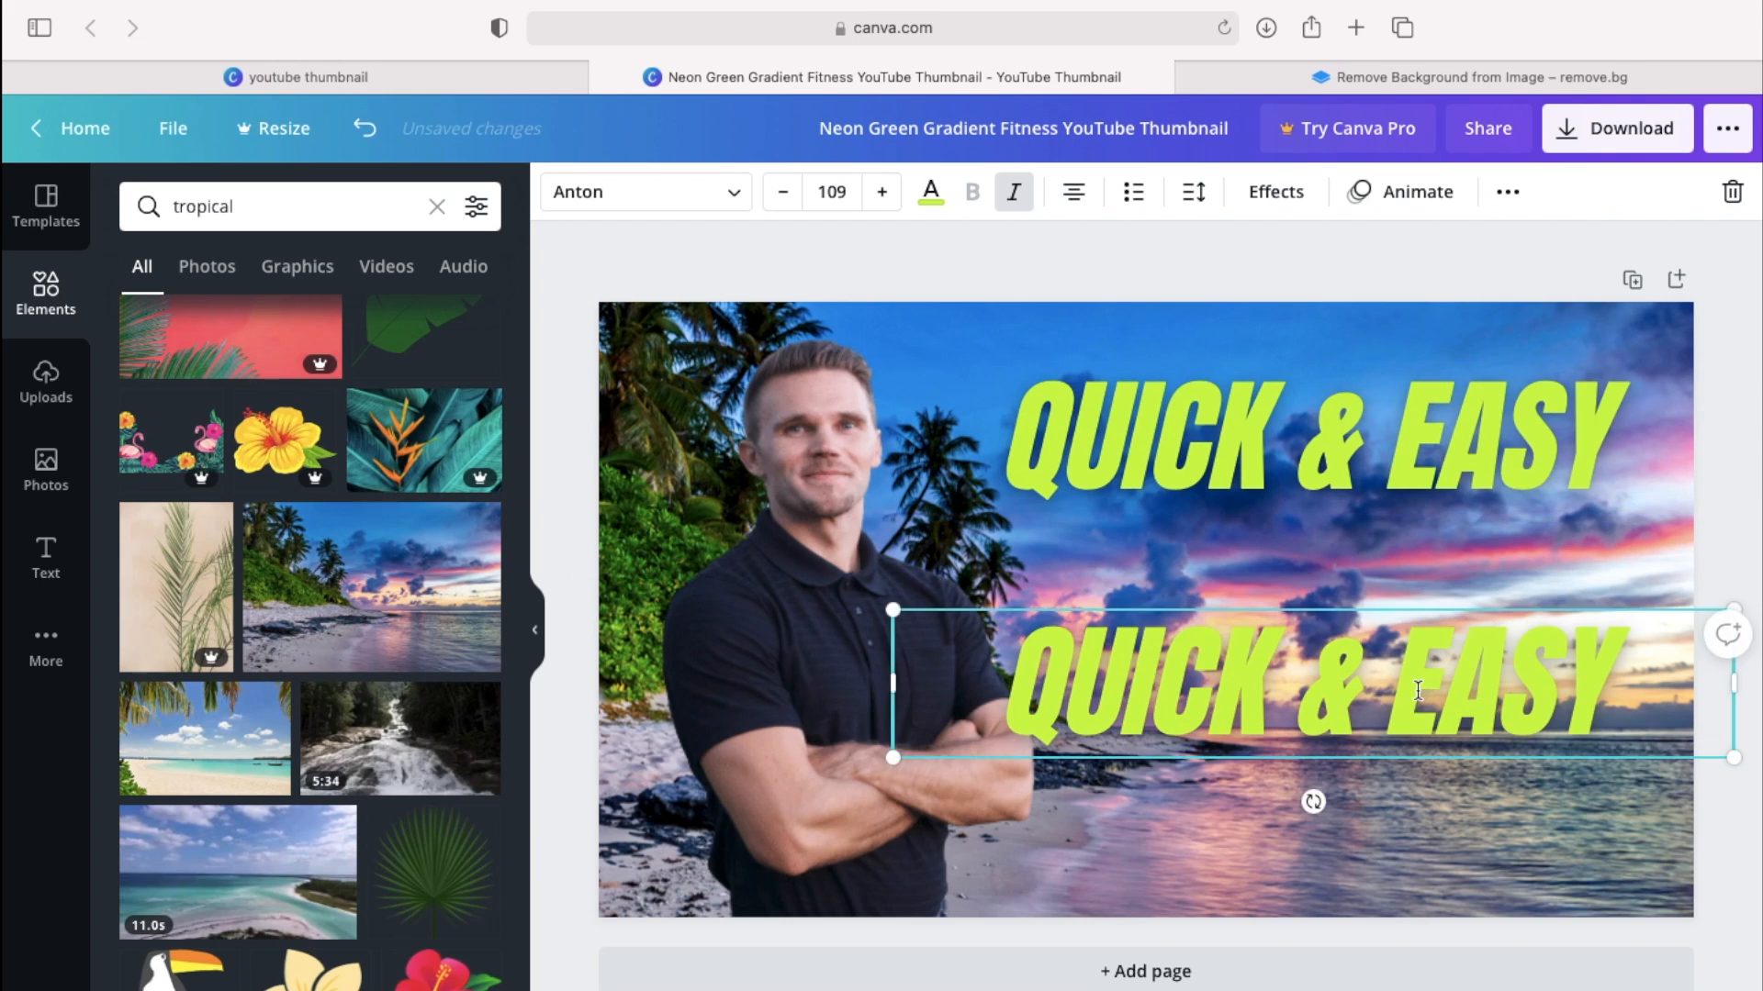
pyautogui.moveTo(1417, 690); pyautogui.dragTo(1434, 754)
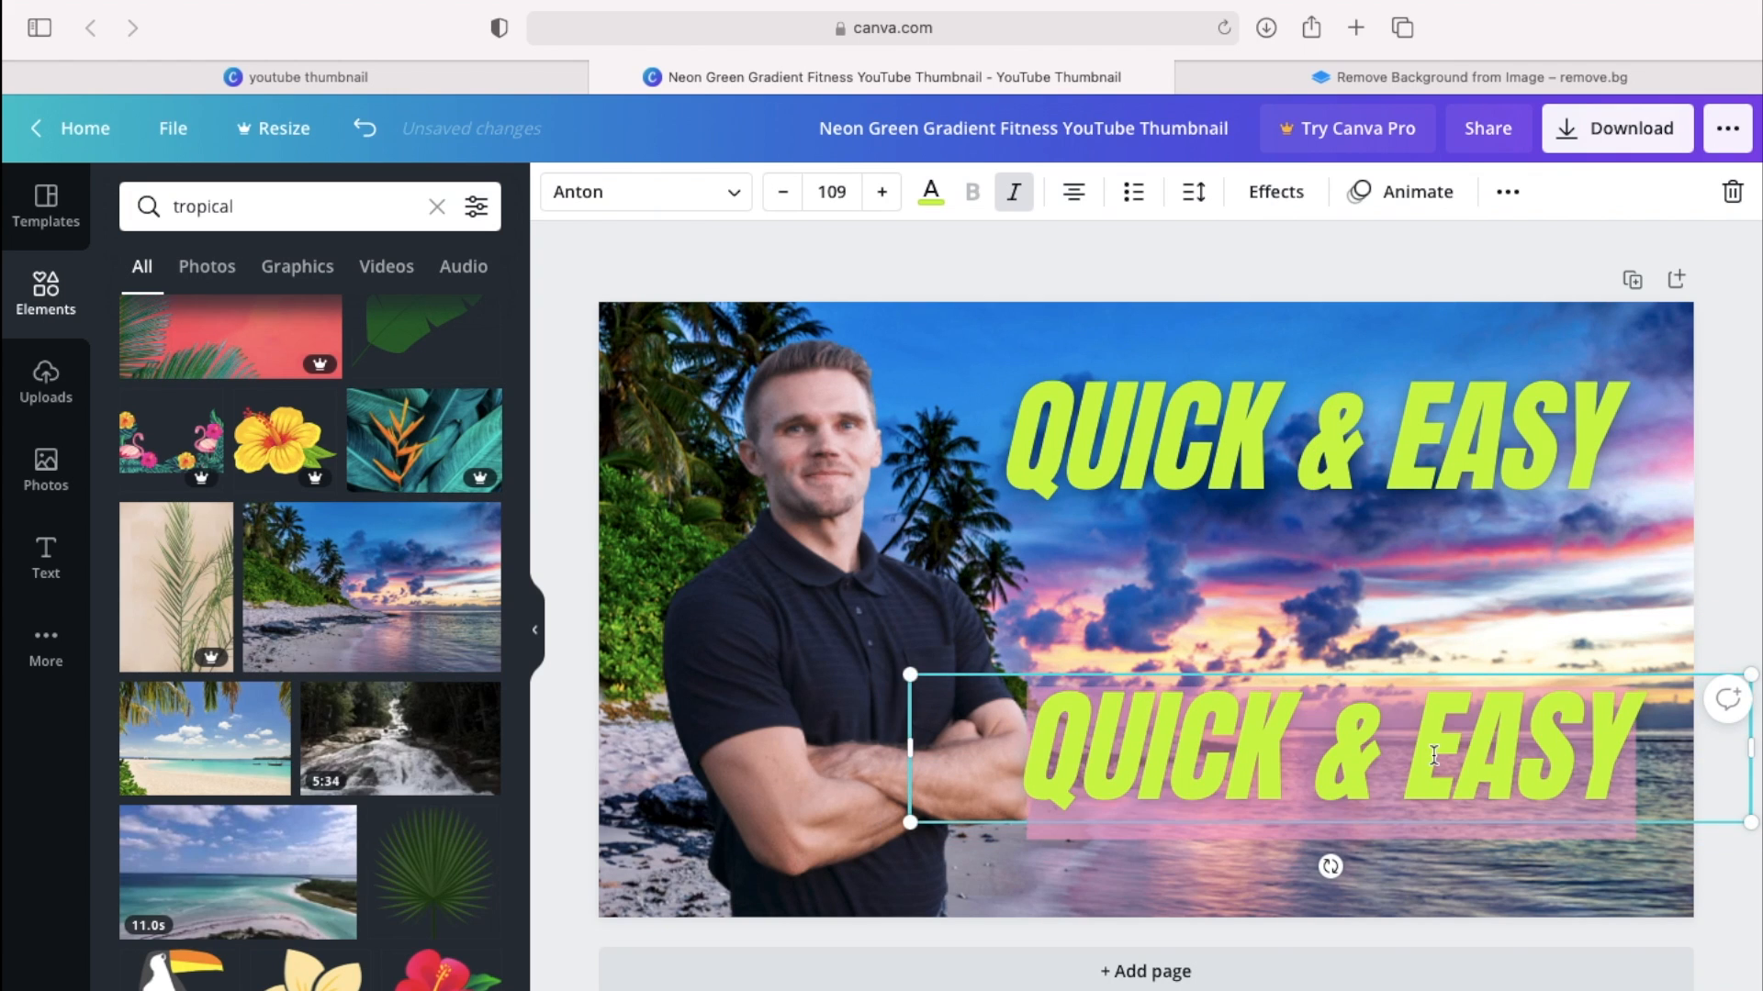
# Replace the text of the duplicated heading over the water with "THUMBNAIL"
pyautogui.doubleClick(1434, 754)
pyautogui.write('THUMBNAIL')
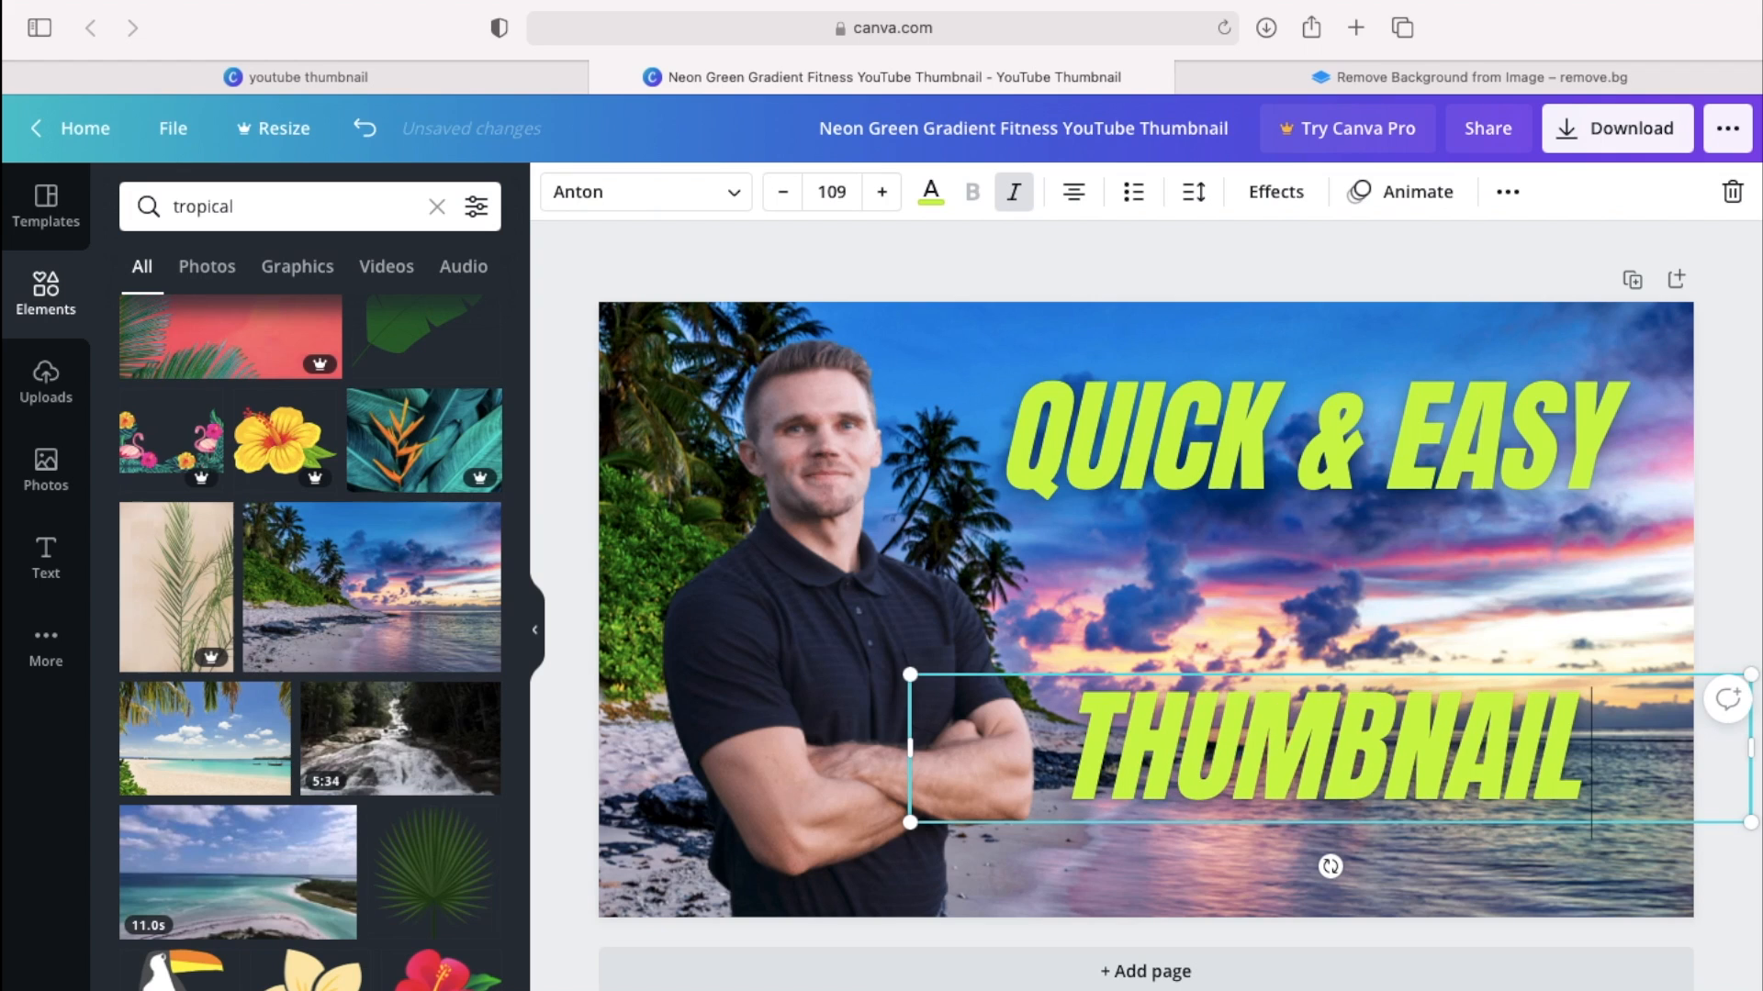
pyautogui.click(1253, 265)
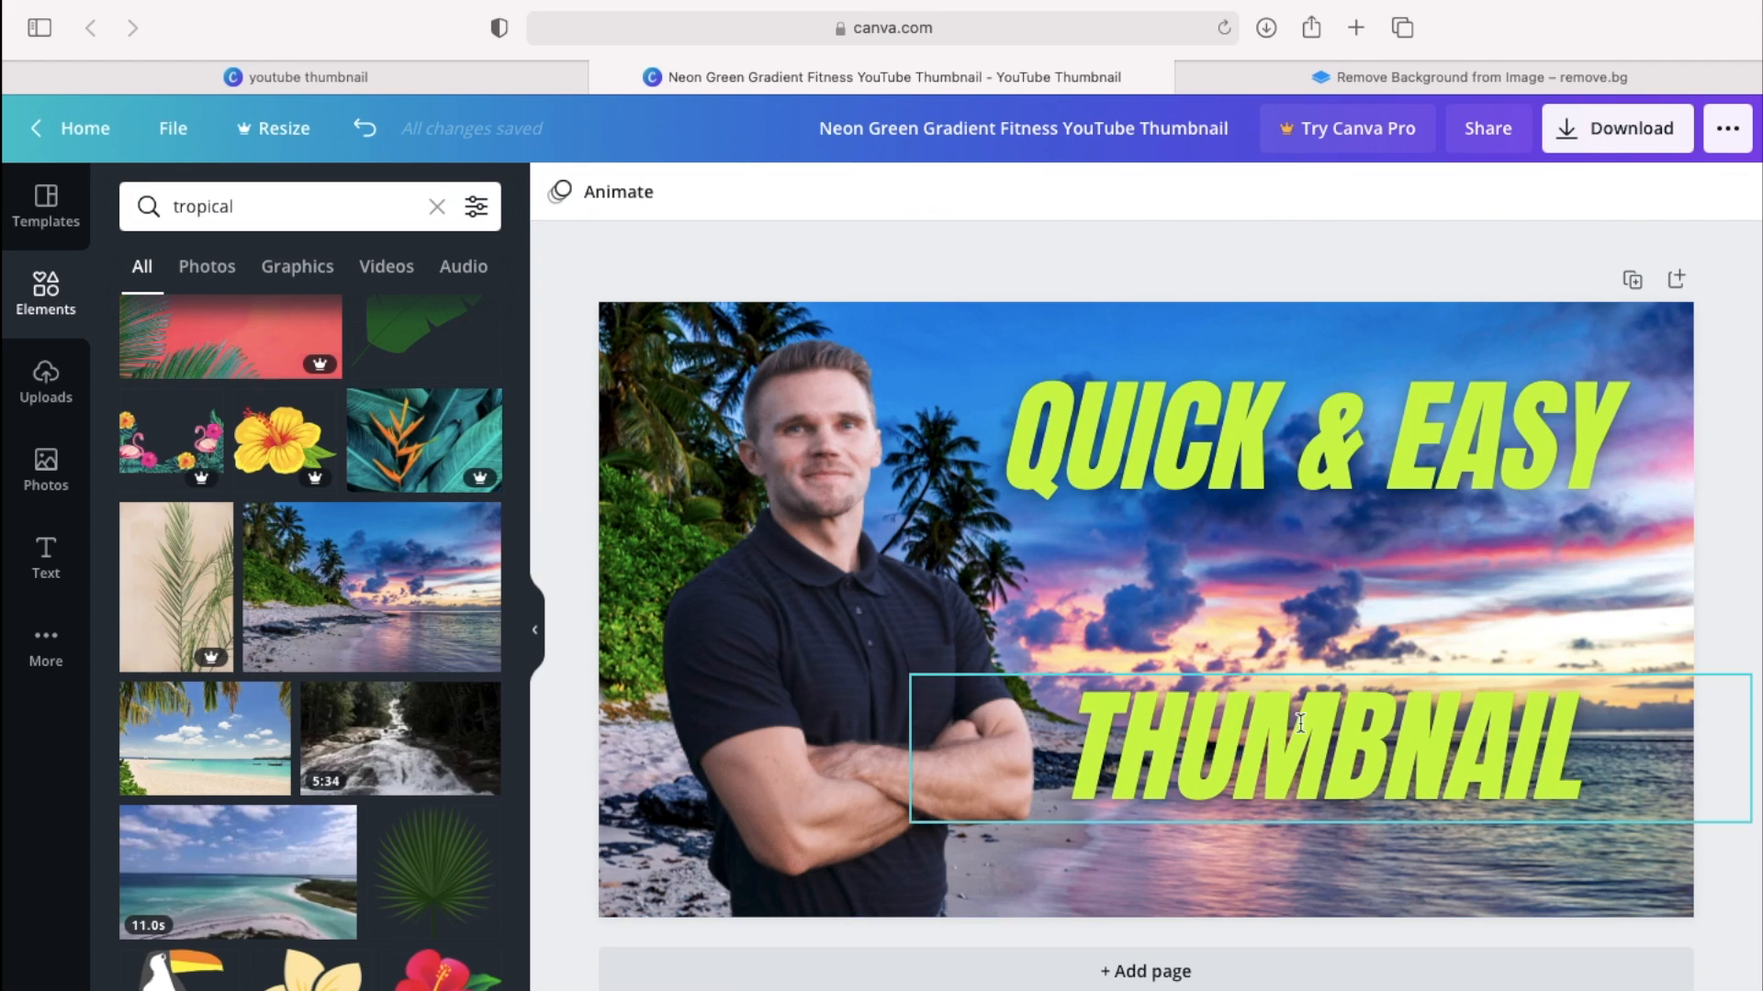
# Apply the Splice text effect to the "THUMBNAIL" heading and set the effect colour to red
pyautogui.doubleClick(1357, 748)
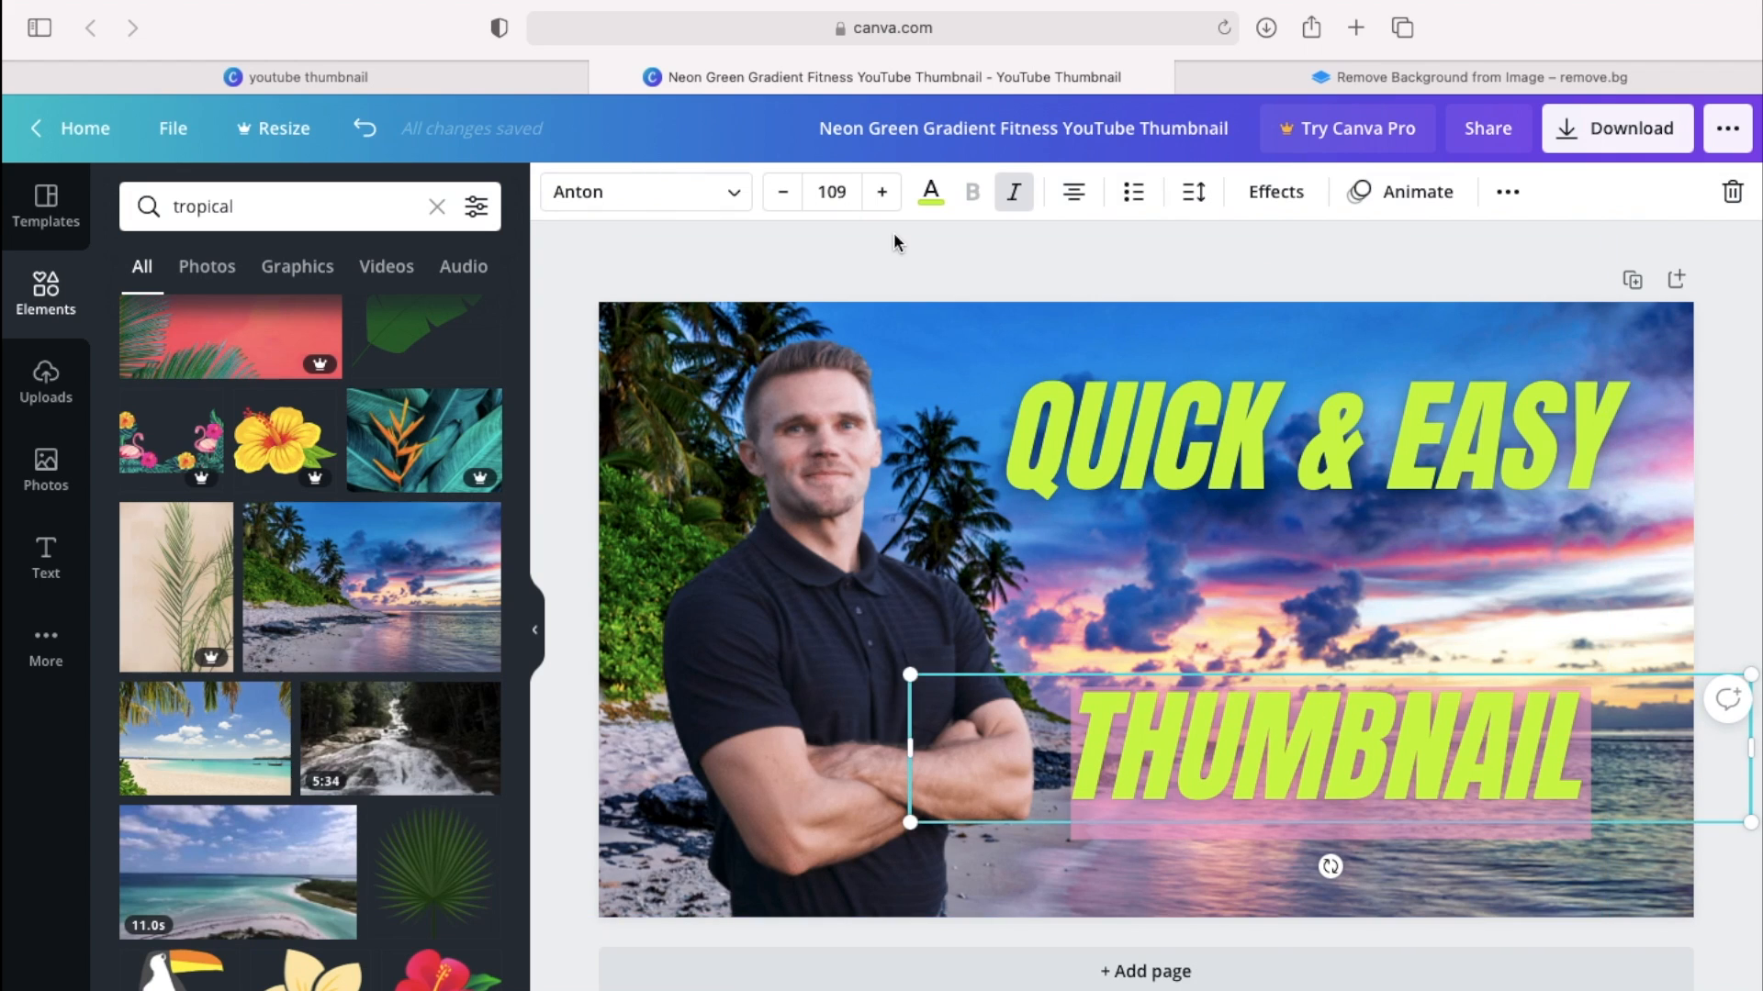
pyautogui.click(1272, 191)
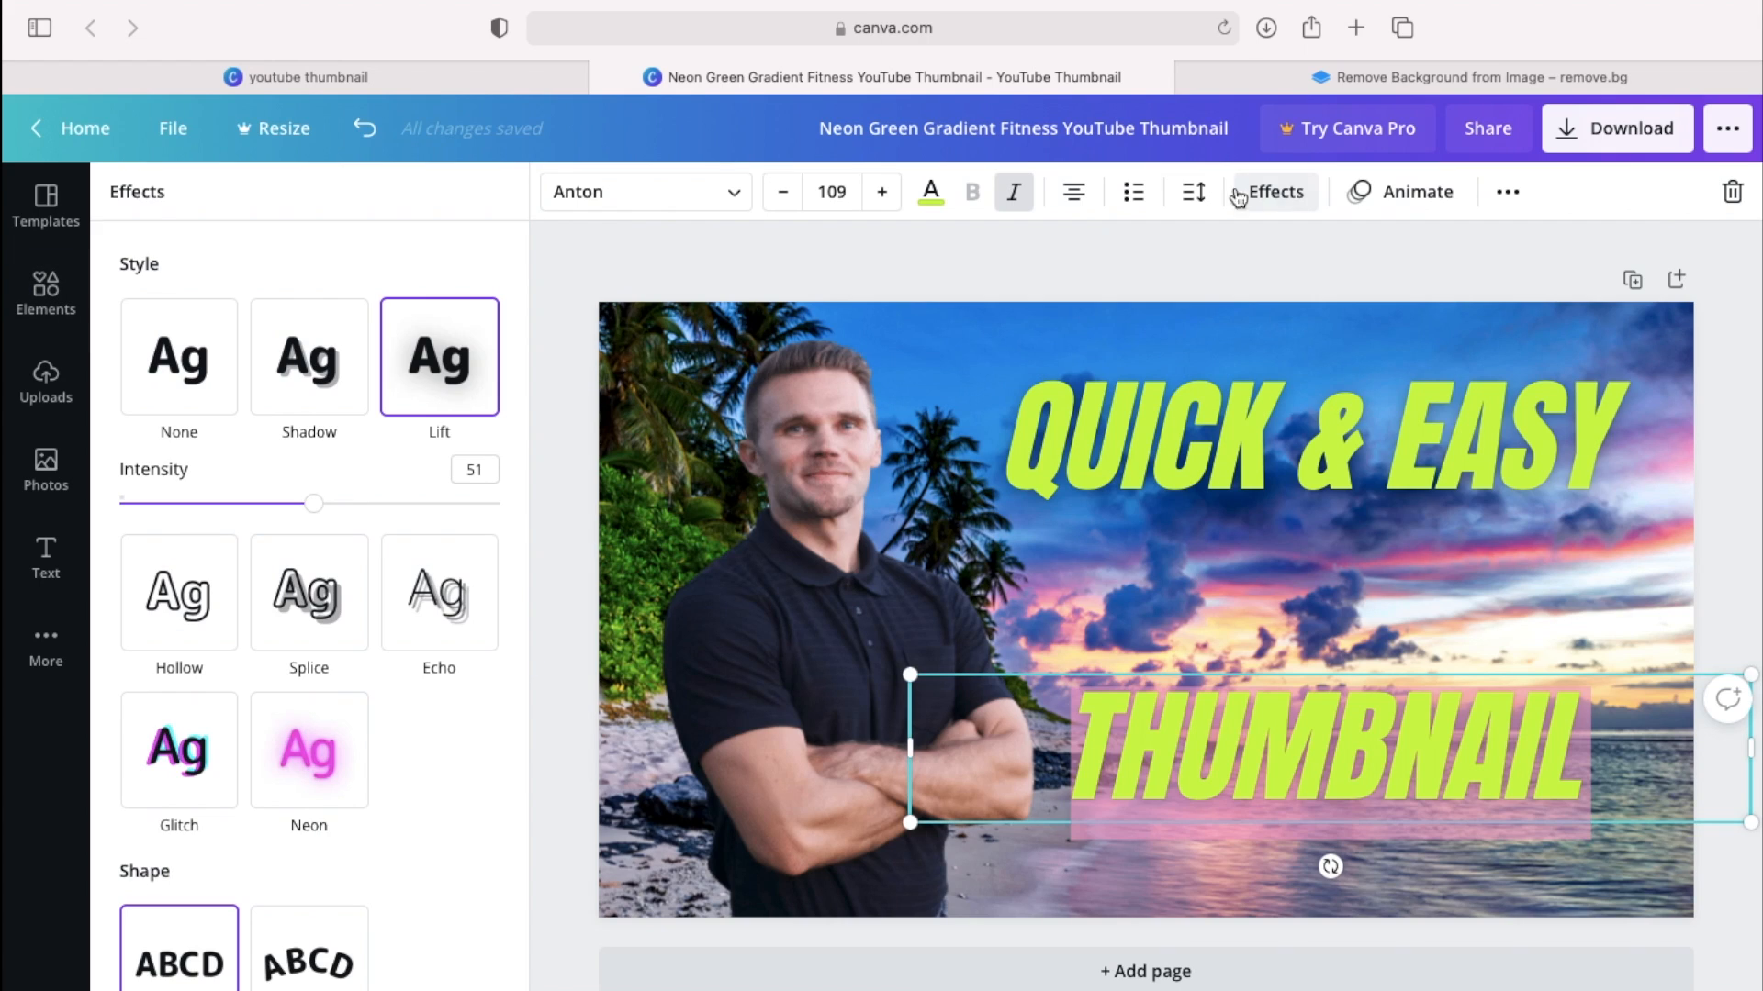
pyautogui.click(282, 727)
pyautogui.click(232, 753)
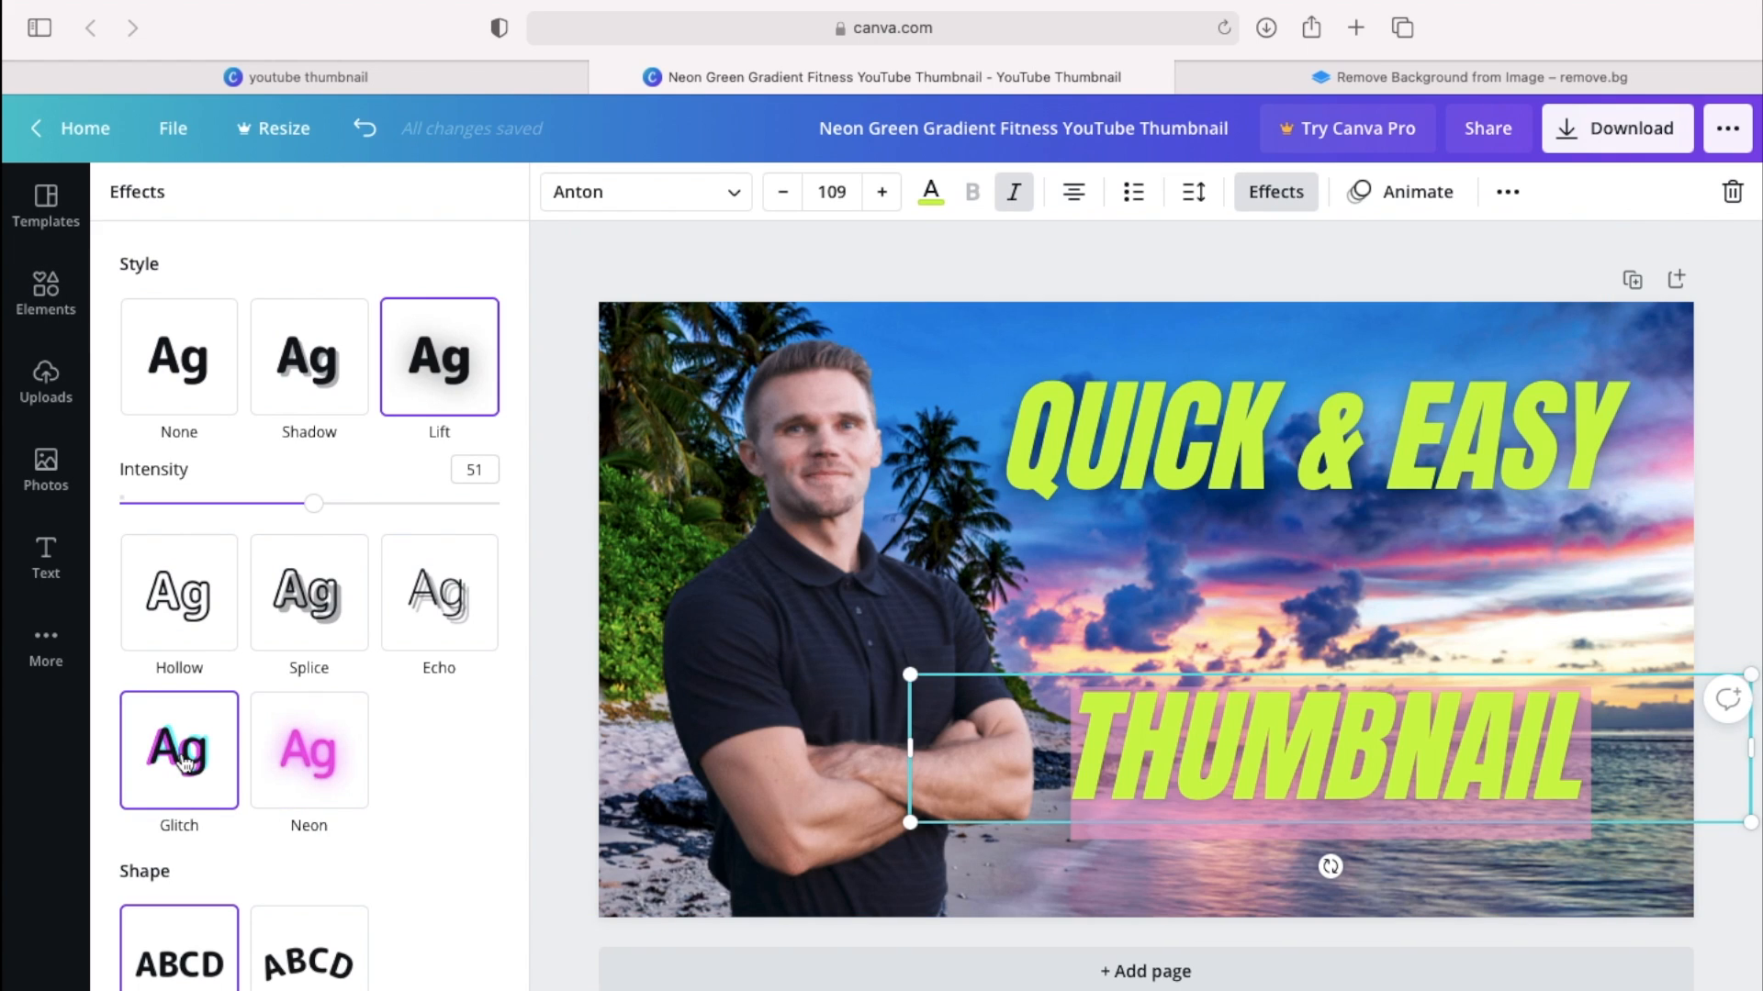
pyautogui.click(289, 613)
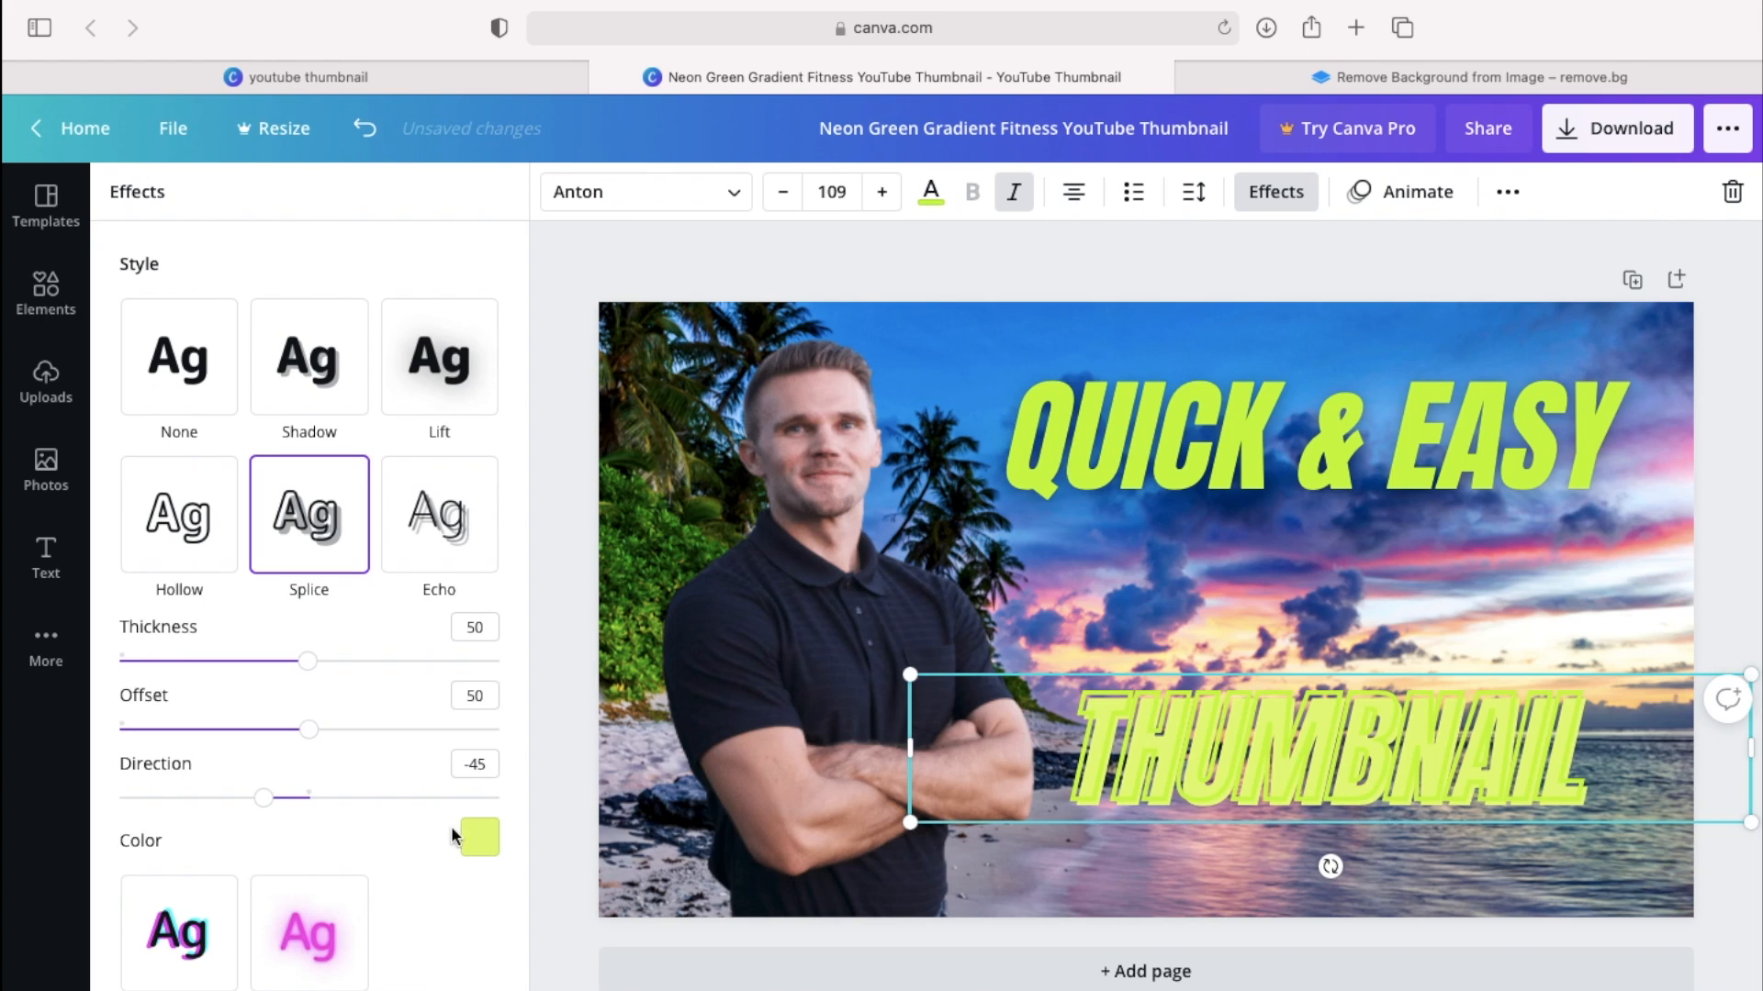
pyautogui.click(480, 842)
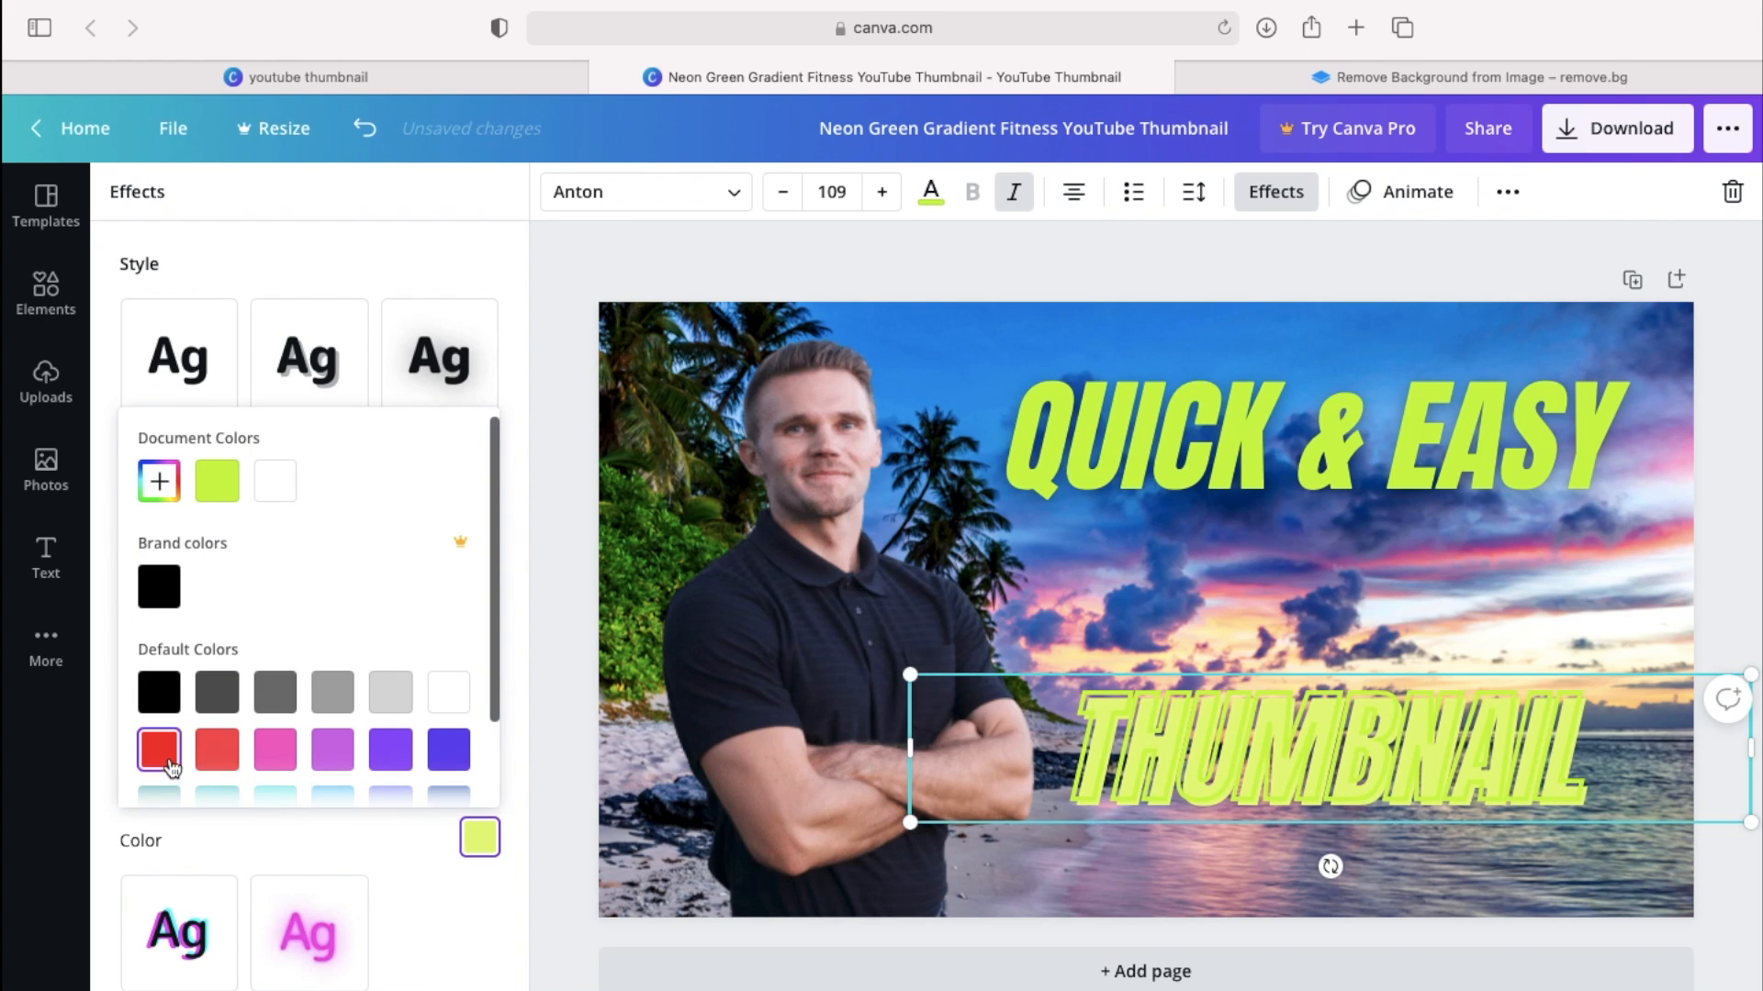
pyautogui.click(161, 755)
# Change the "THUMBNAIL" heading's text colour to white and deselect it
pyautogui.click(930, 191)
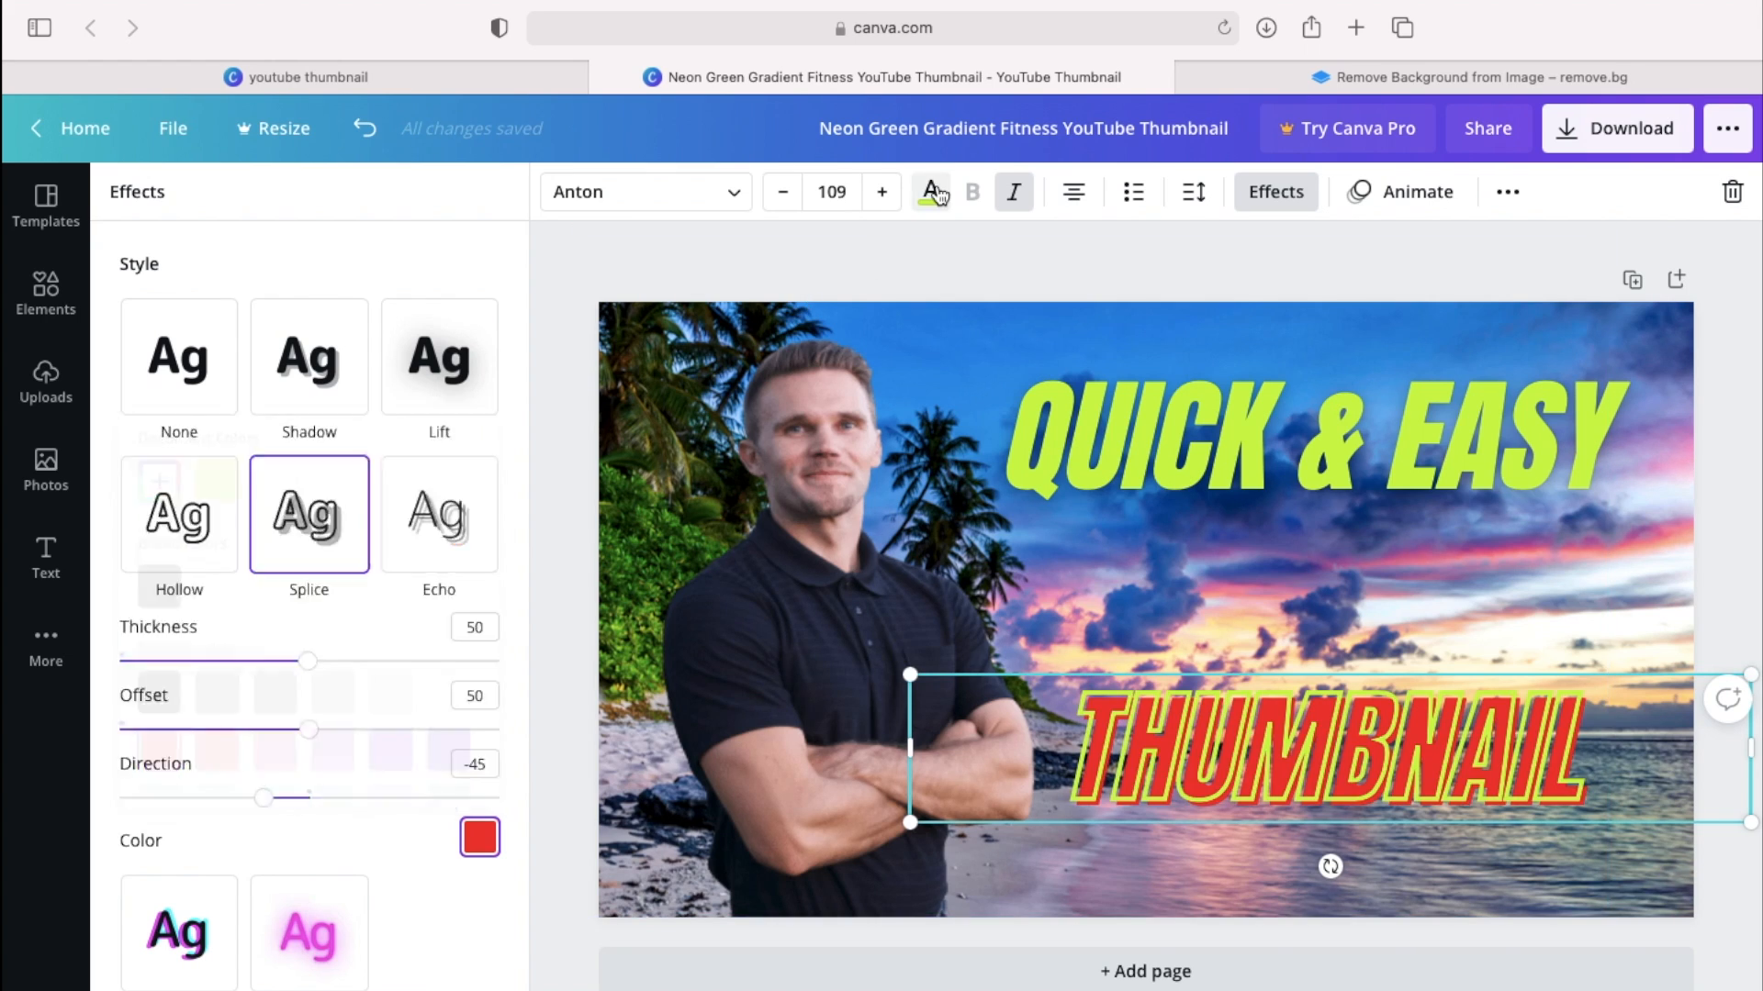
pyautogui.click(473, 746)
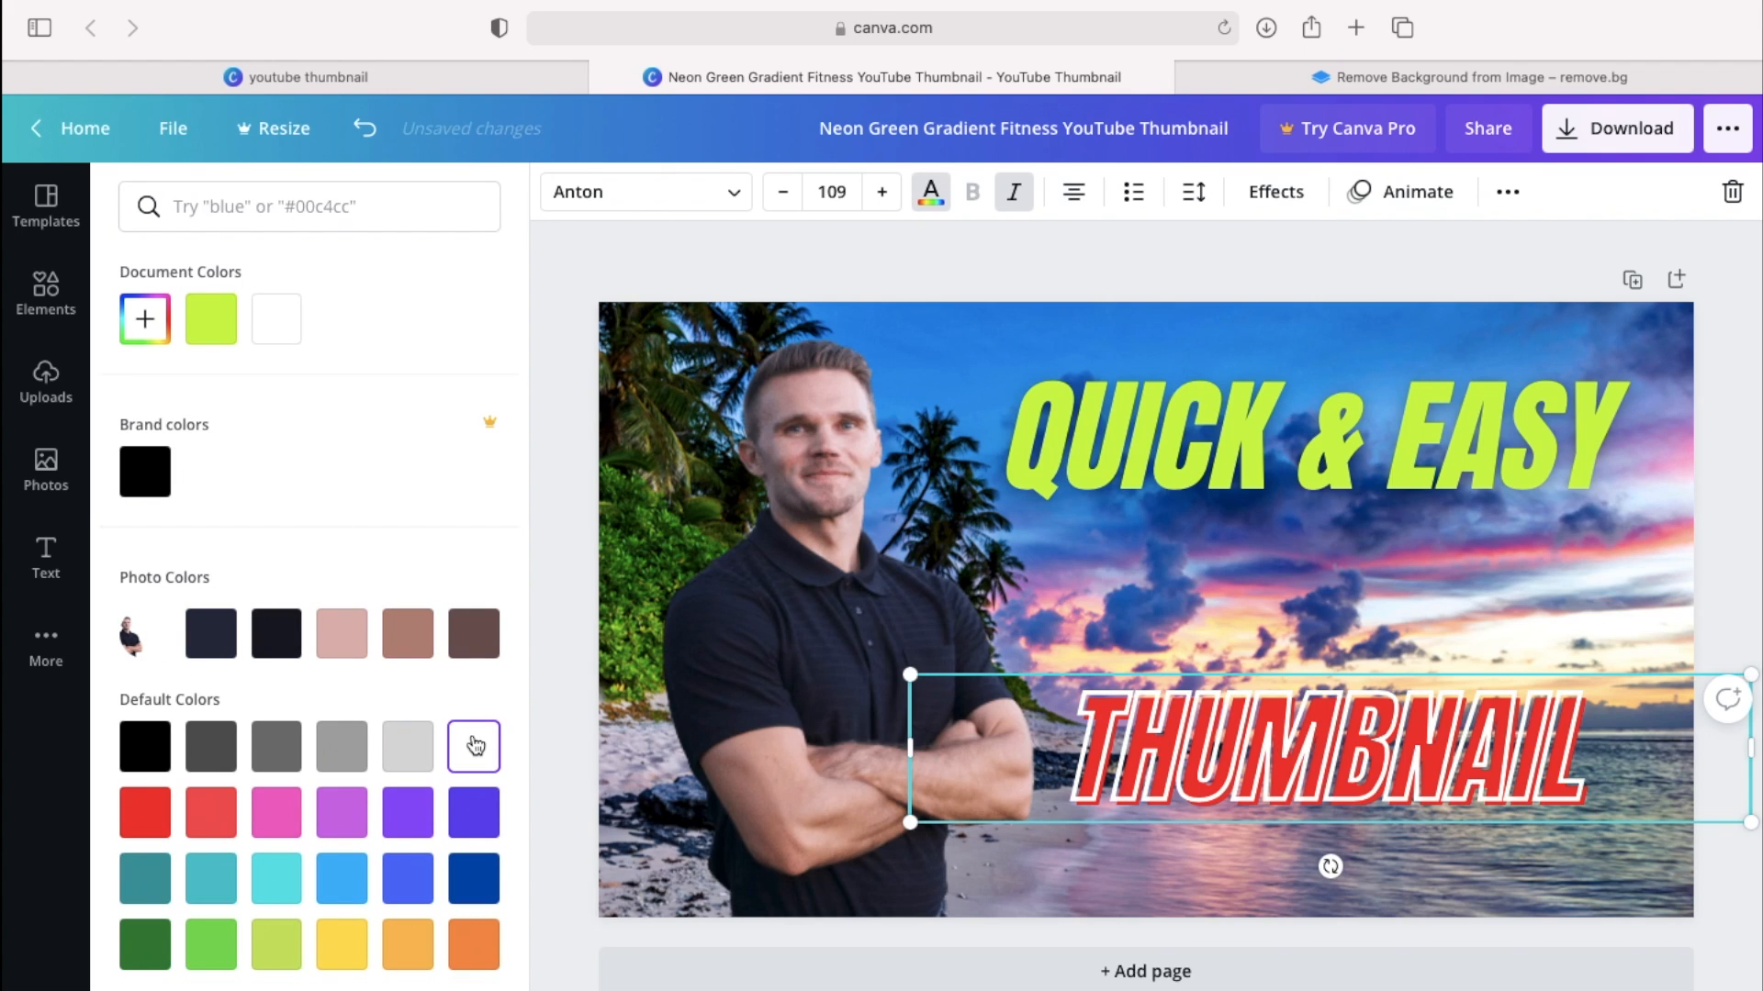
pyautogui.click(1697, 252)
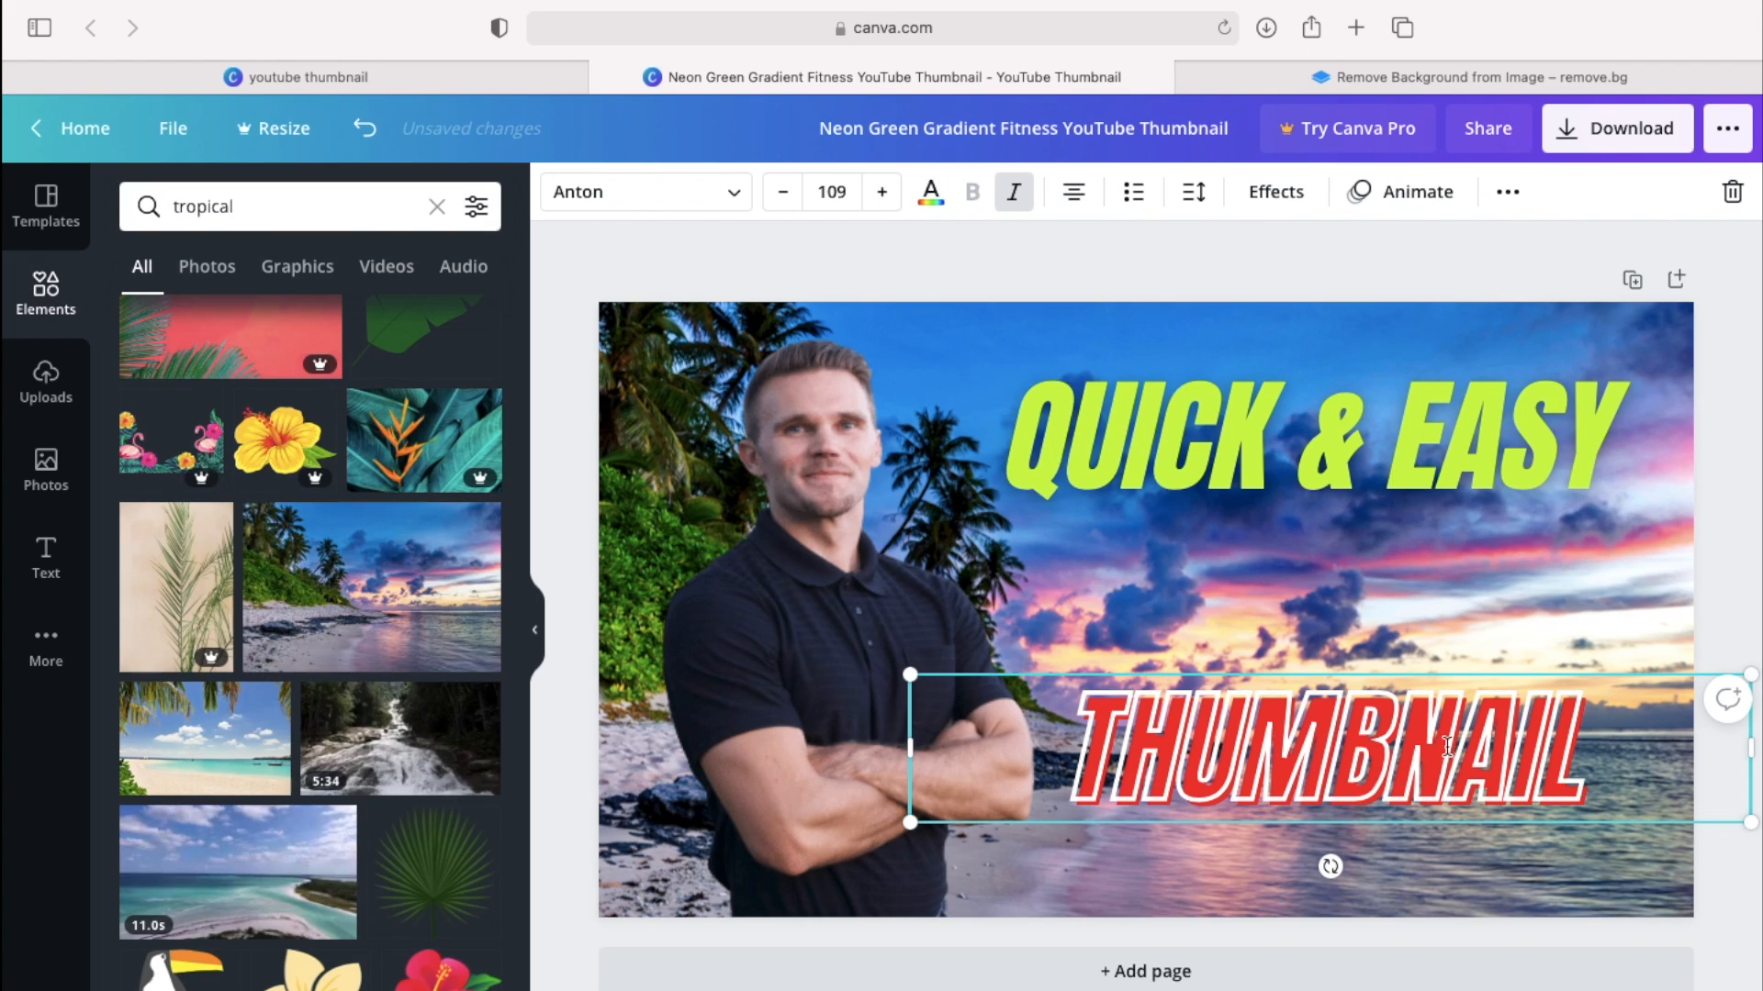
pyautogui.click(1739, 549)
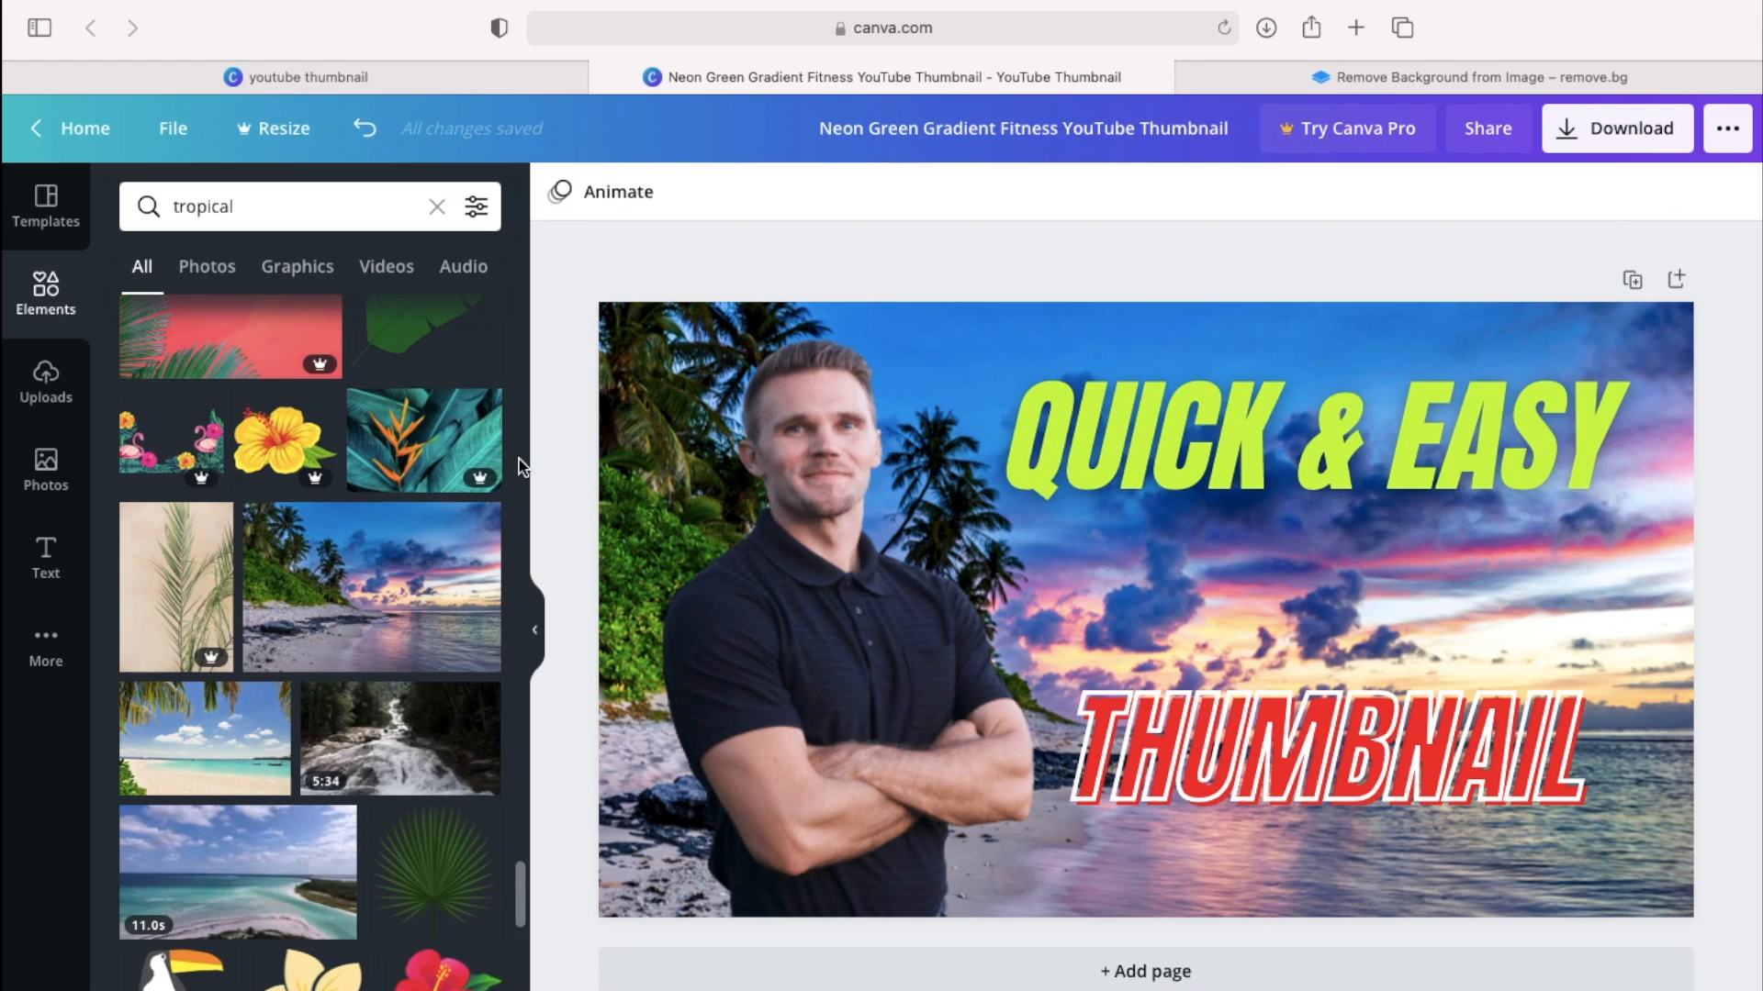
# Apply the Glitch text effect to the "QUICK & EASY" heading
pyautogui.doubleClick(1236, 423)
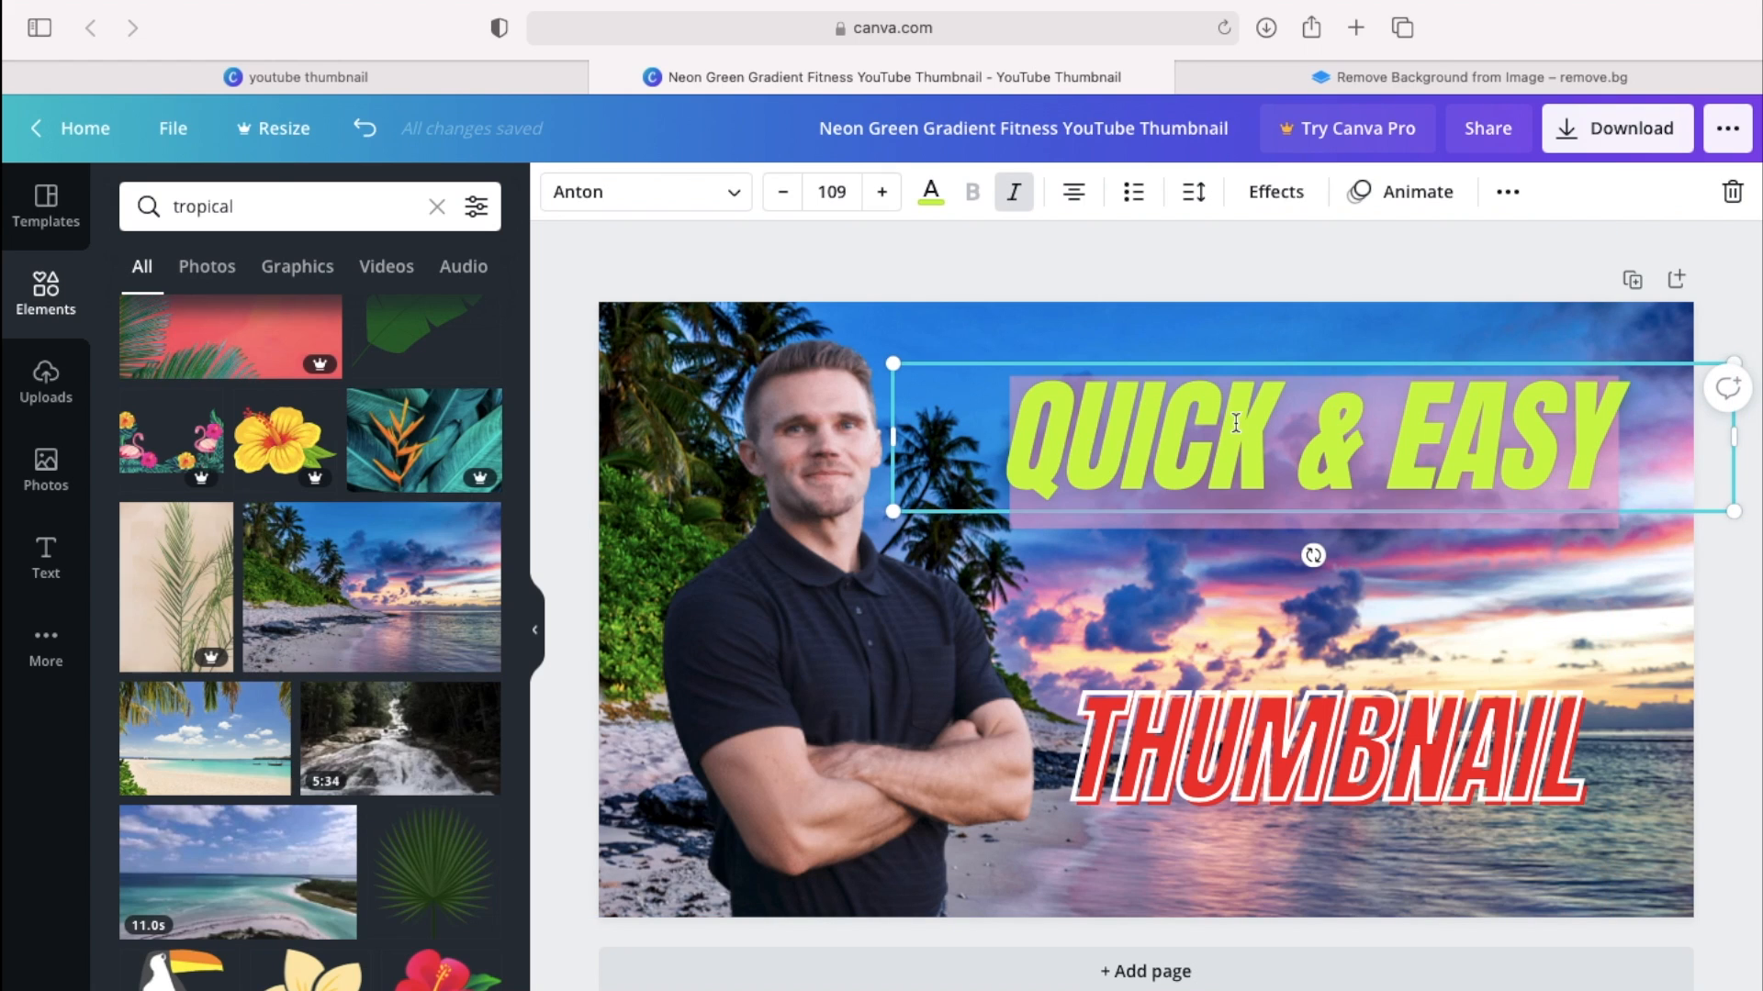
pyautogui.click(1281, 191)
pyautogui.click(182, 761)
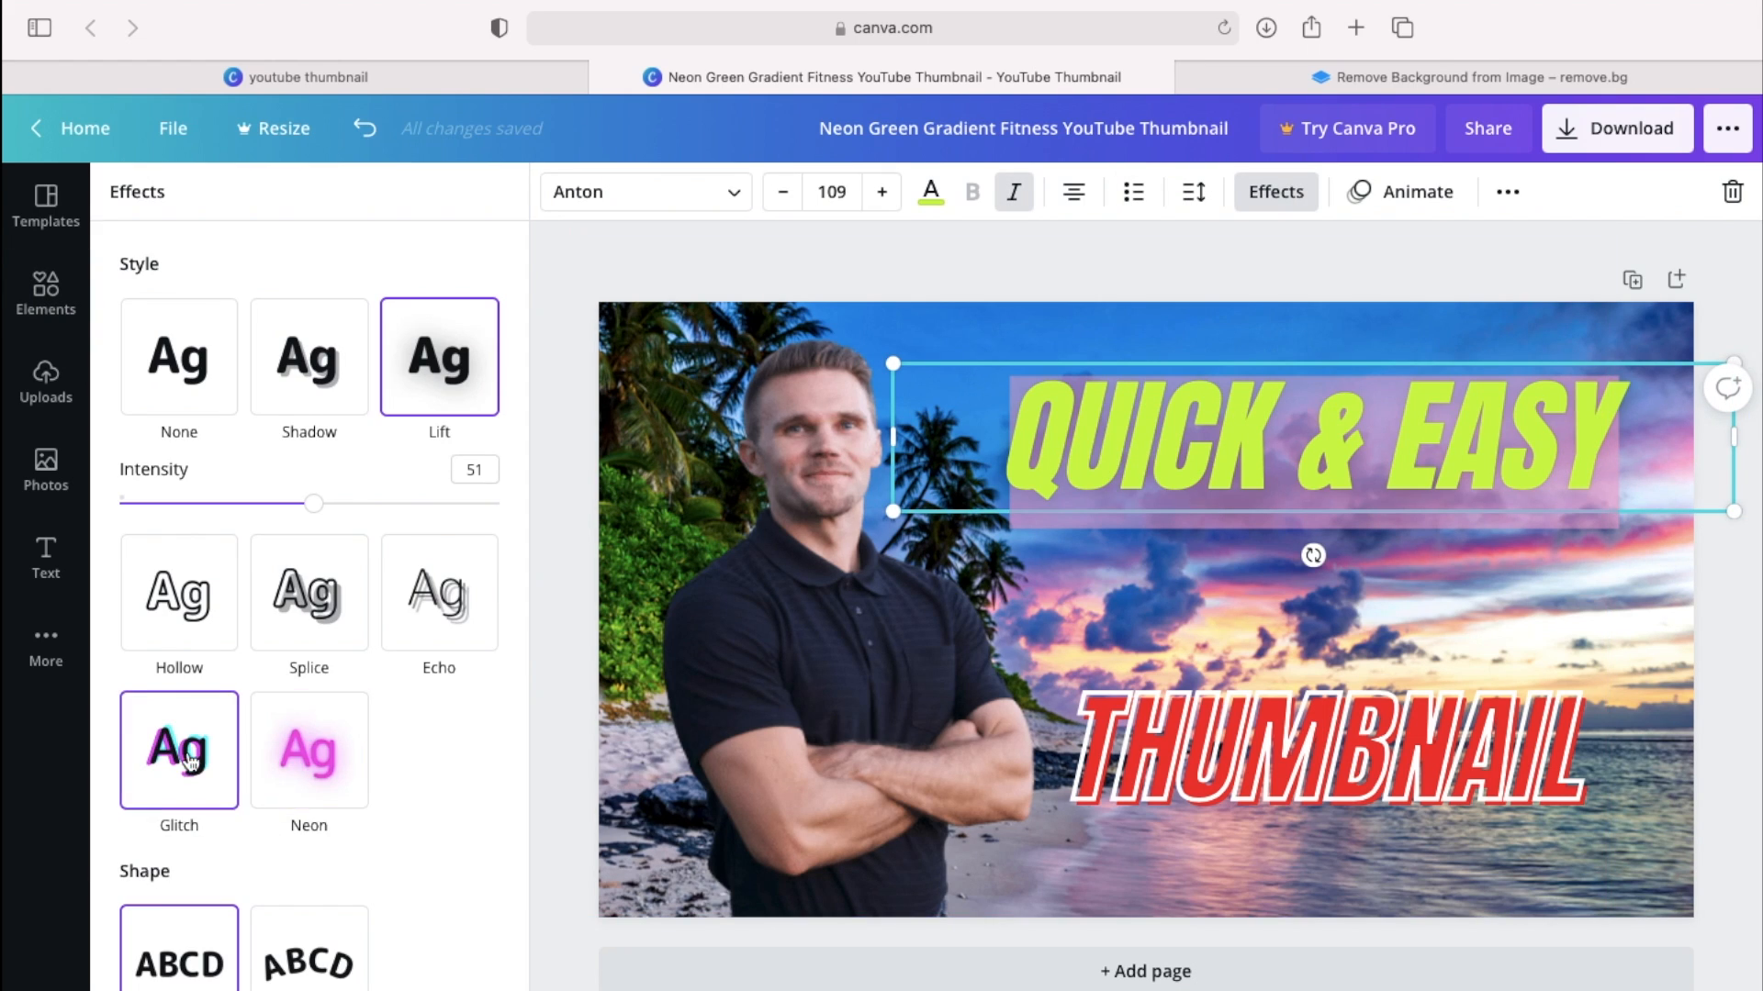
pyautogui.doubleClick(1502, 434)
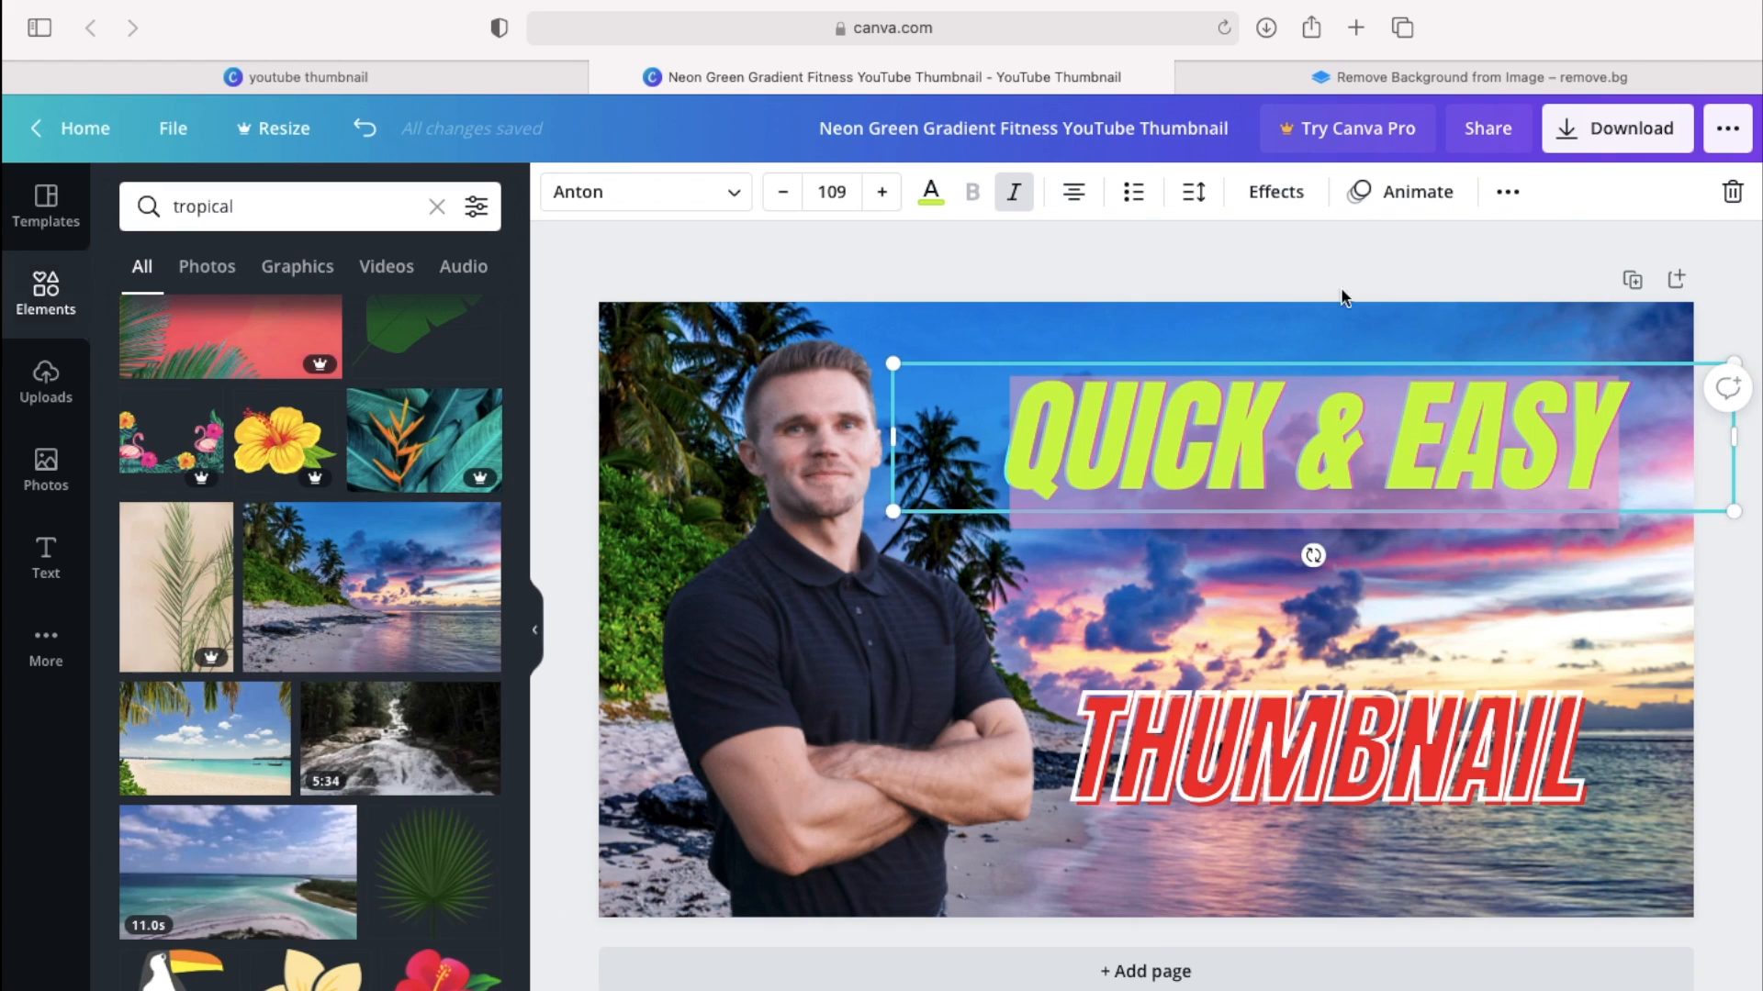
# Change the "QUICK & EASY" heading's text colour to white and deselect it
pyautogui.click(1449, 435)
pyautogui.moveTo(1438, 434); pyautogui.dragTo(1008, 249)
pyautogui.click(929, 192)
pyautogui.click(473, 744)
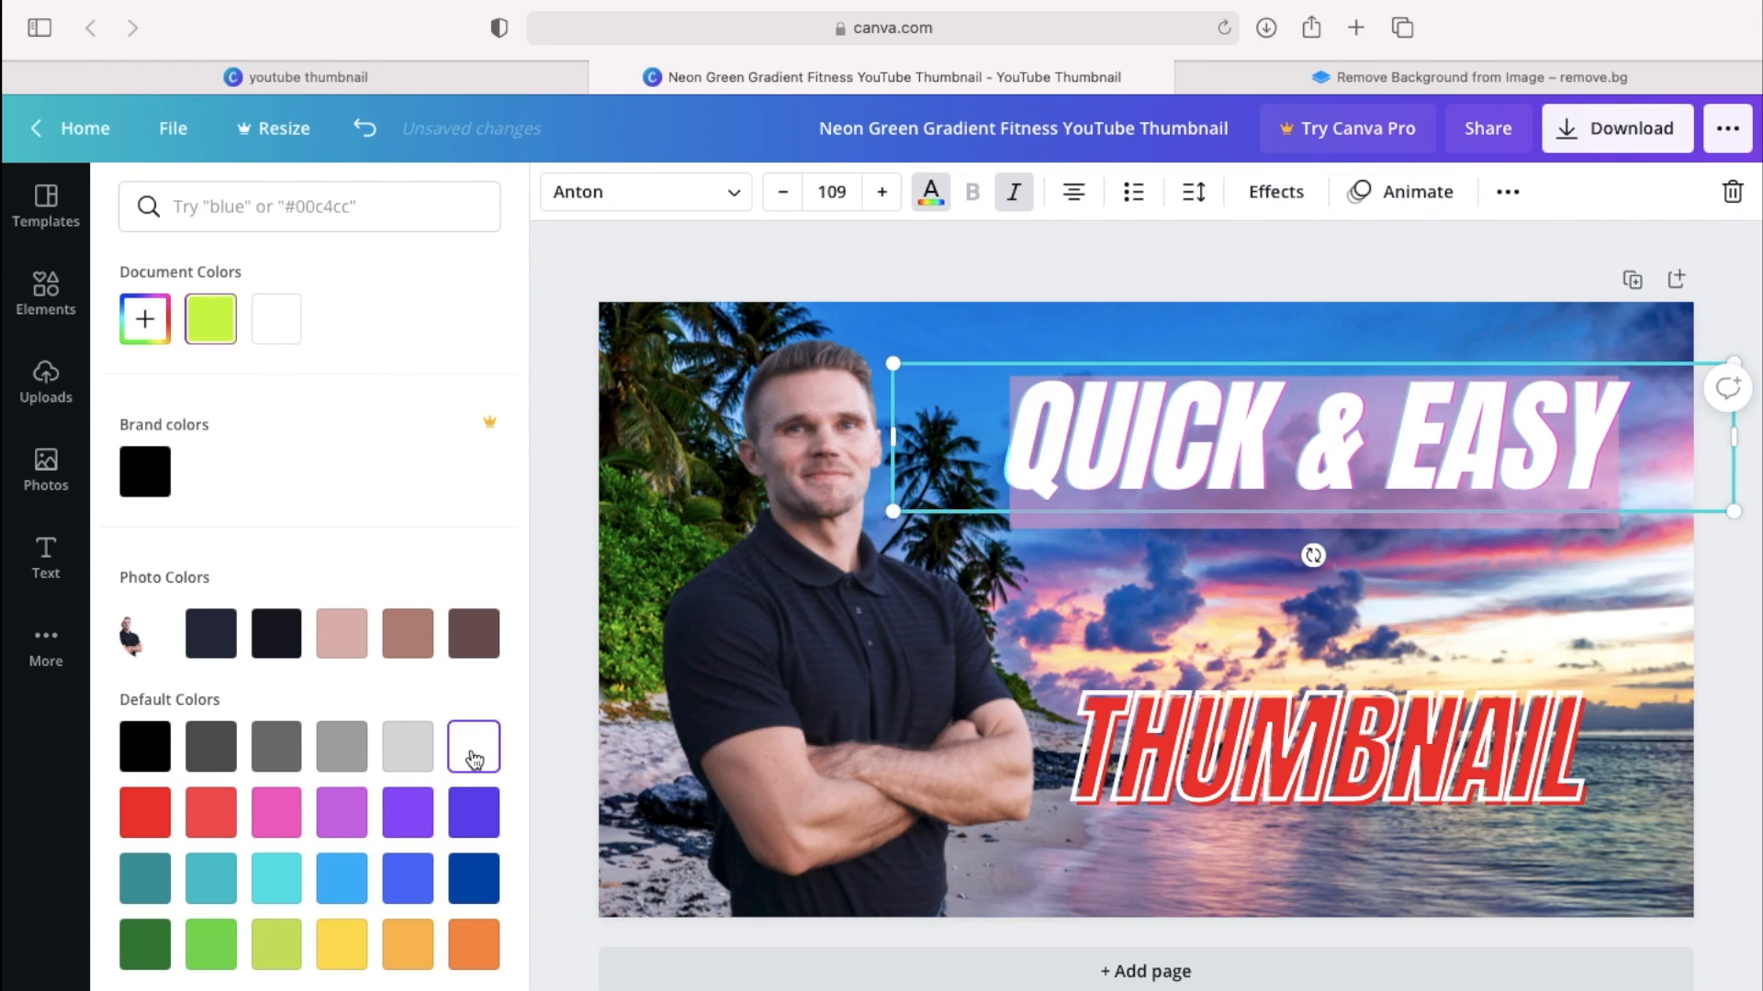
pyautogui.click(1506, 263)
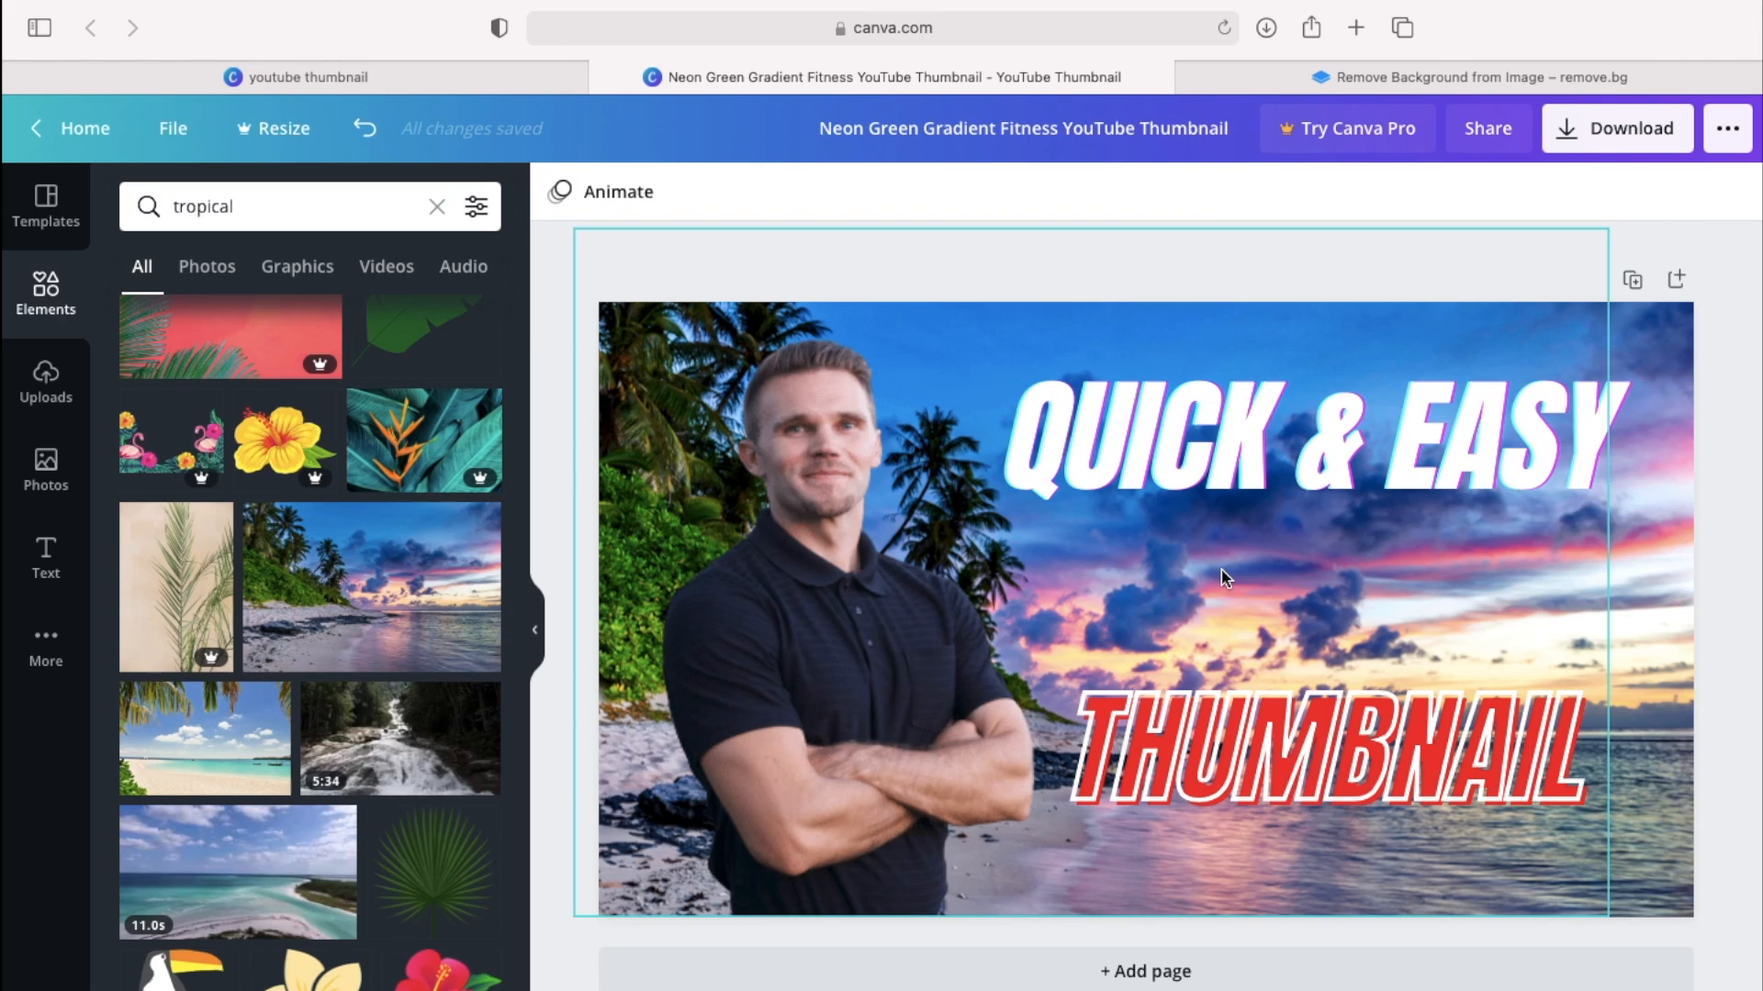
# Clear the previous element search and search the elements for "YouTube"
pyautogui.click(437, 207)
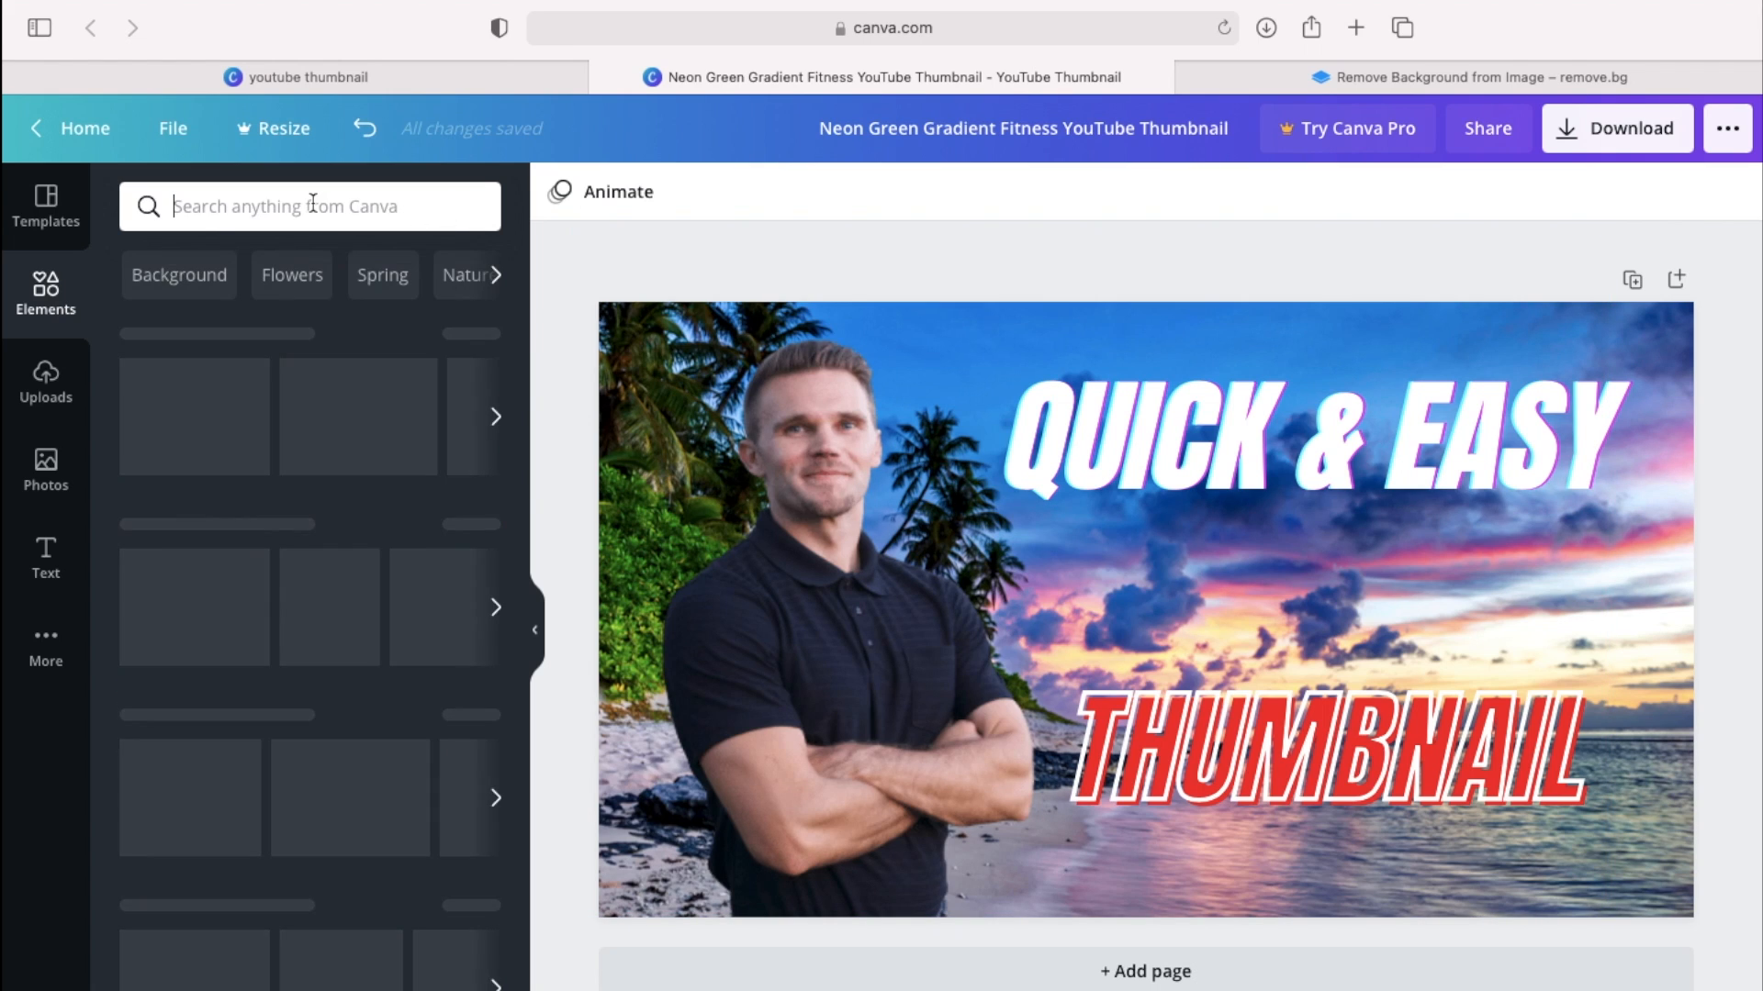
pyautogui.write('youtube')
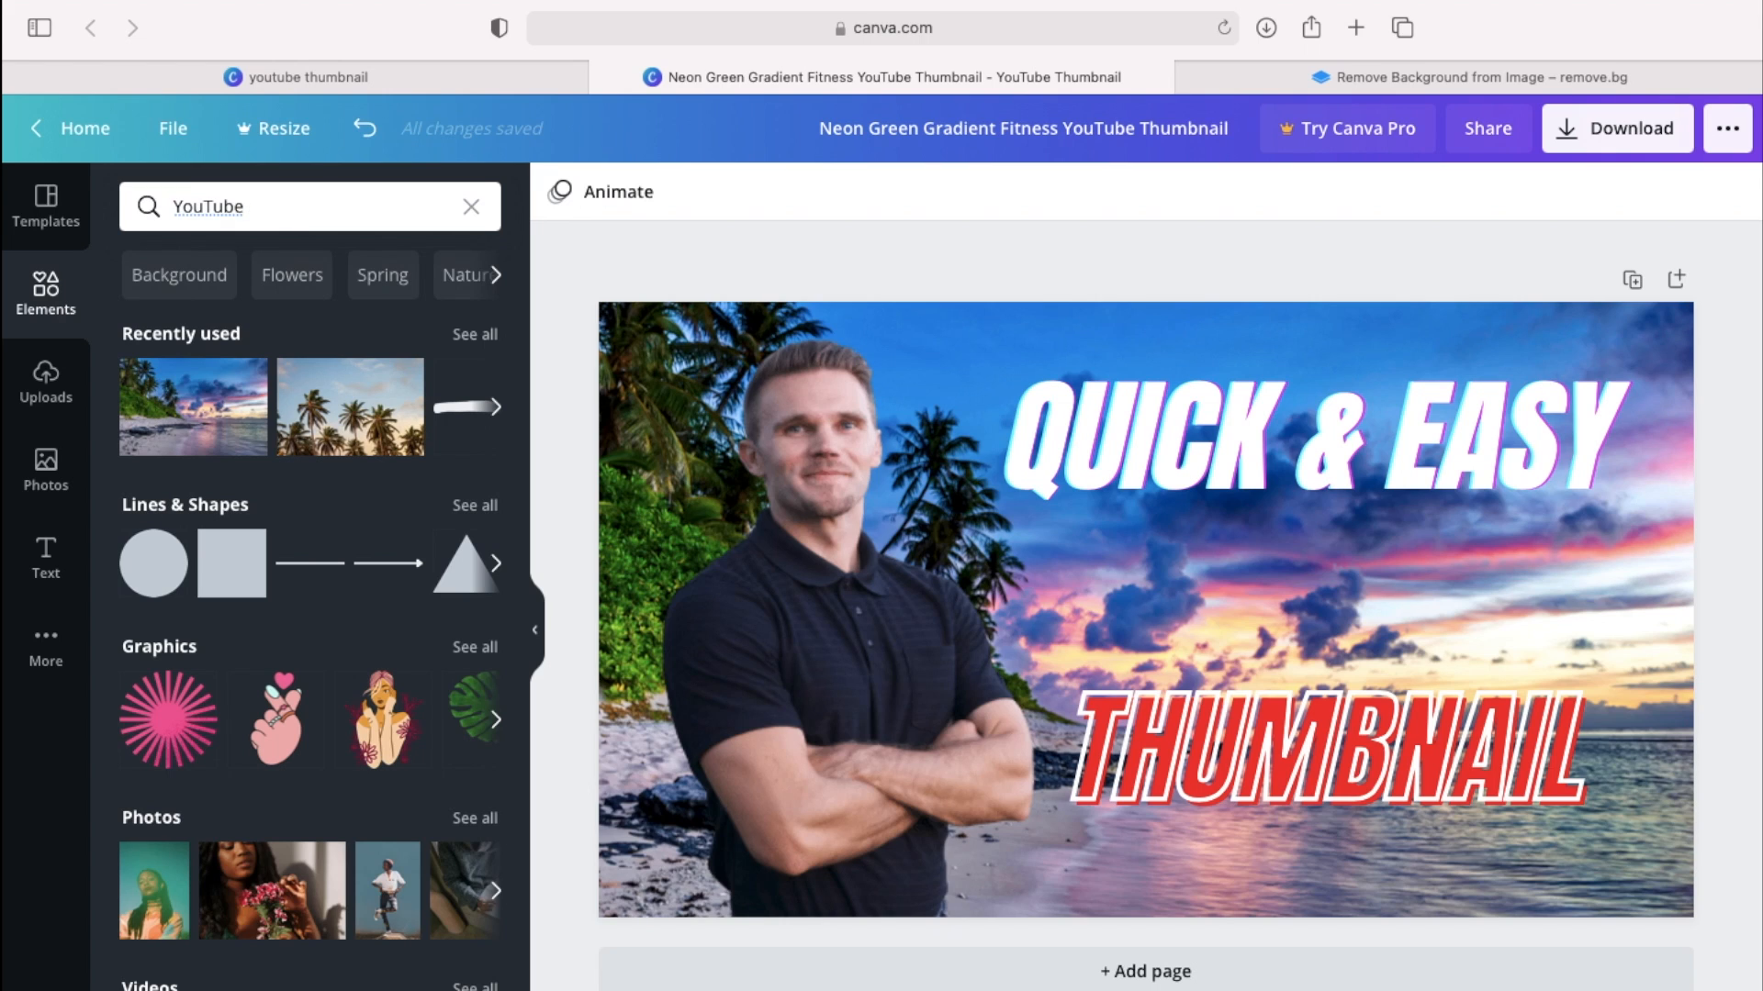
pyautogui.press('Return')
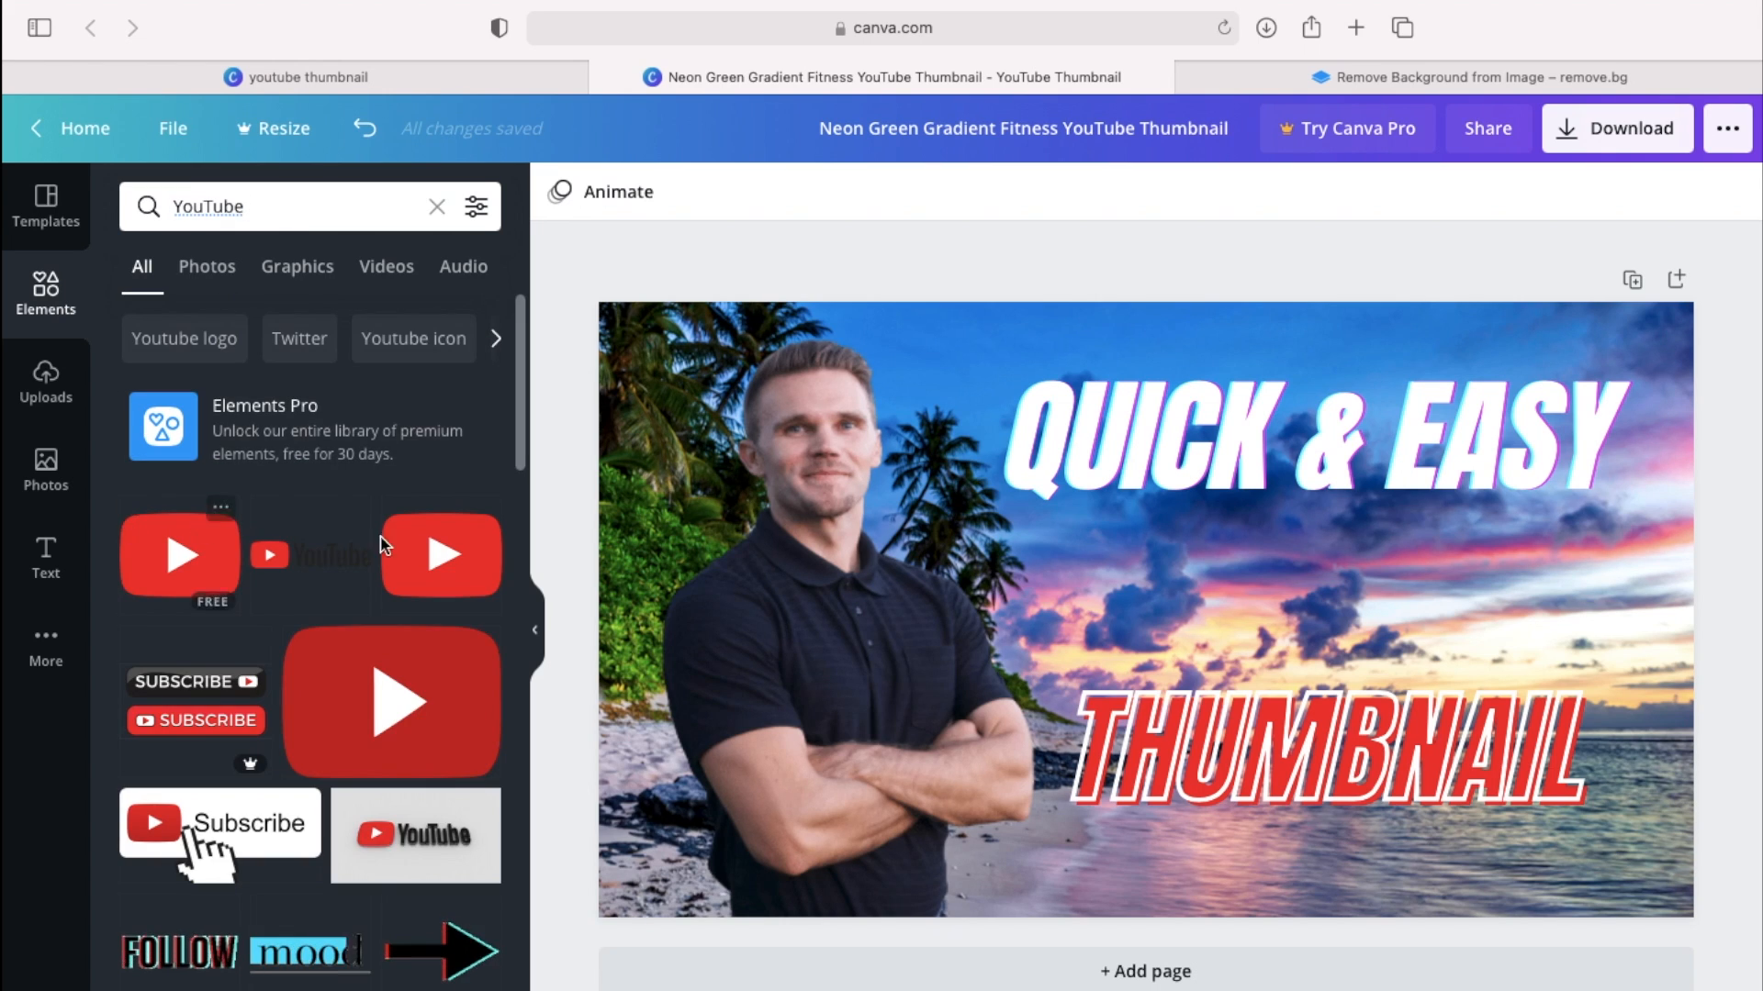
# Add the YouTube logo with wordmark and fit it between the "QUICK & EASY" and "THUMBNAIL" headings
pyautogui.moveTo(305, 573); pyautogui.dragTo(1331, 592)
pyautogui.moveTo(1546, 636); pyautogui.dragTo(1662, 661)
pyautogui.moveTo(1108, 545)
pyautogui.mouseDown()
pyautogui.moveTo(1069, 524)
pyautogui.moveTo(1118, 547)
pyautogui.mouseUp()
pyautogui.moveTo(1429, 617); pyautogui.dragTo(1367, 606)
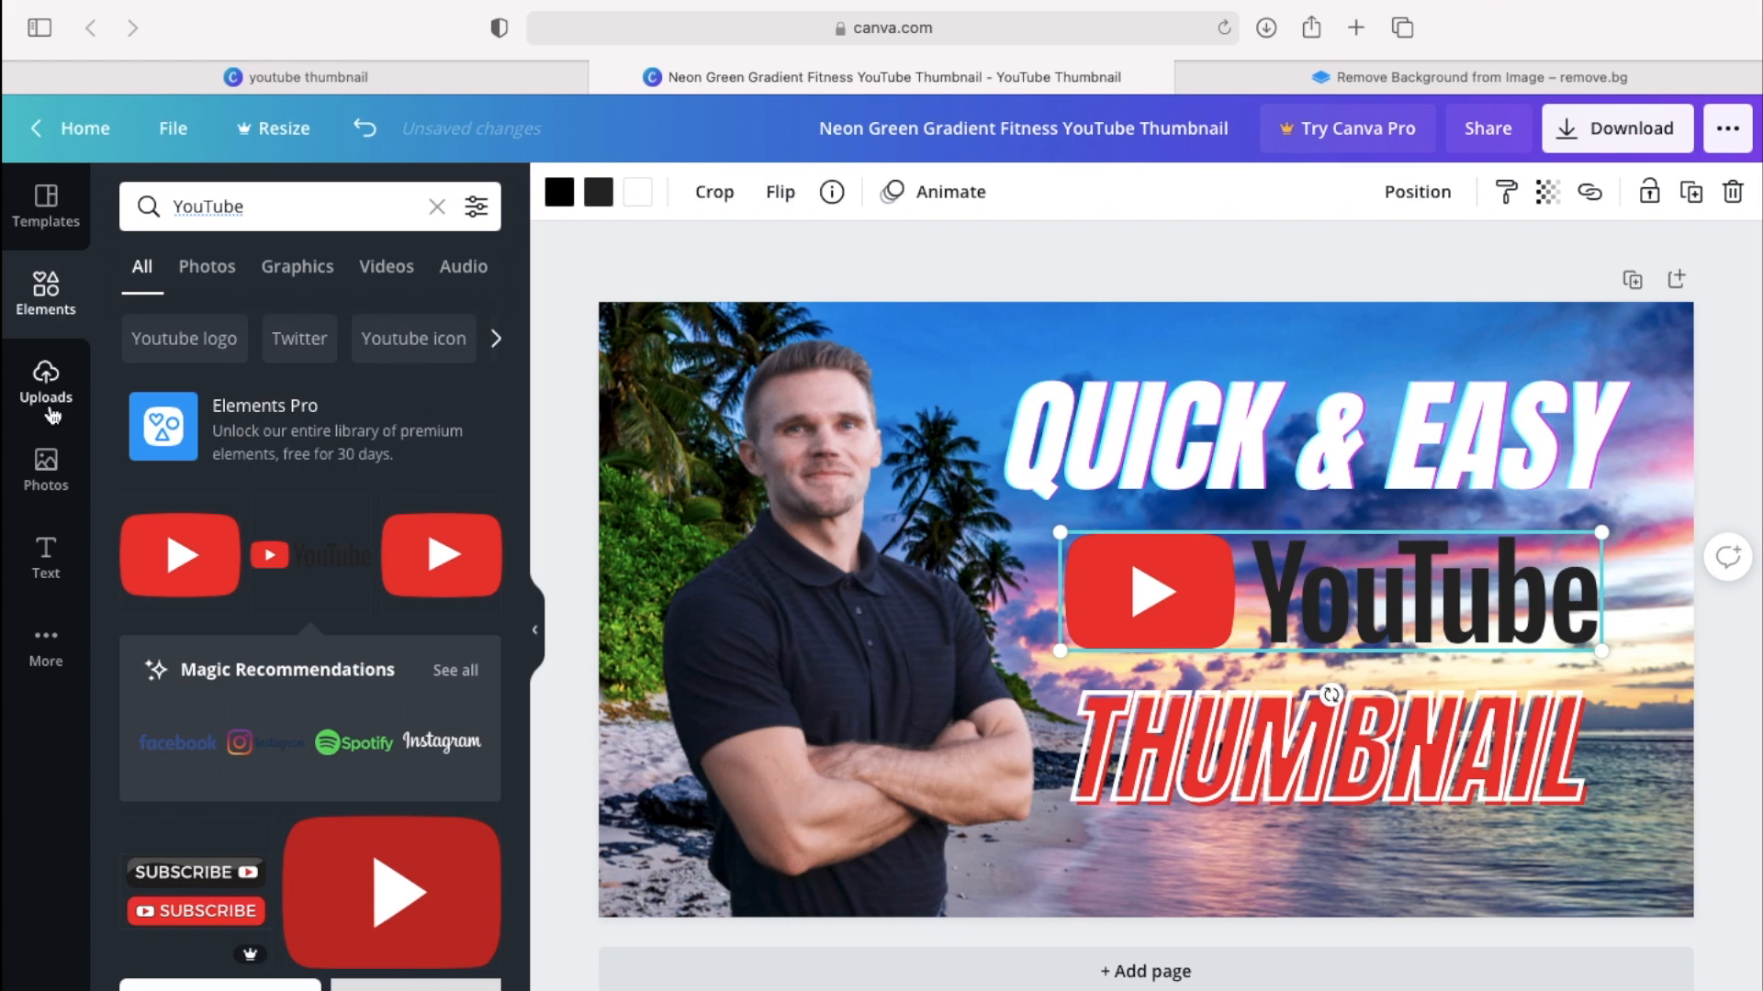
pyautogui.scroll(-10, 238, 813)
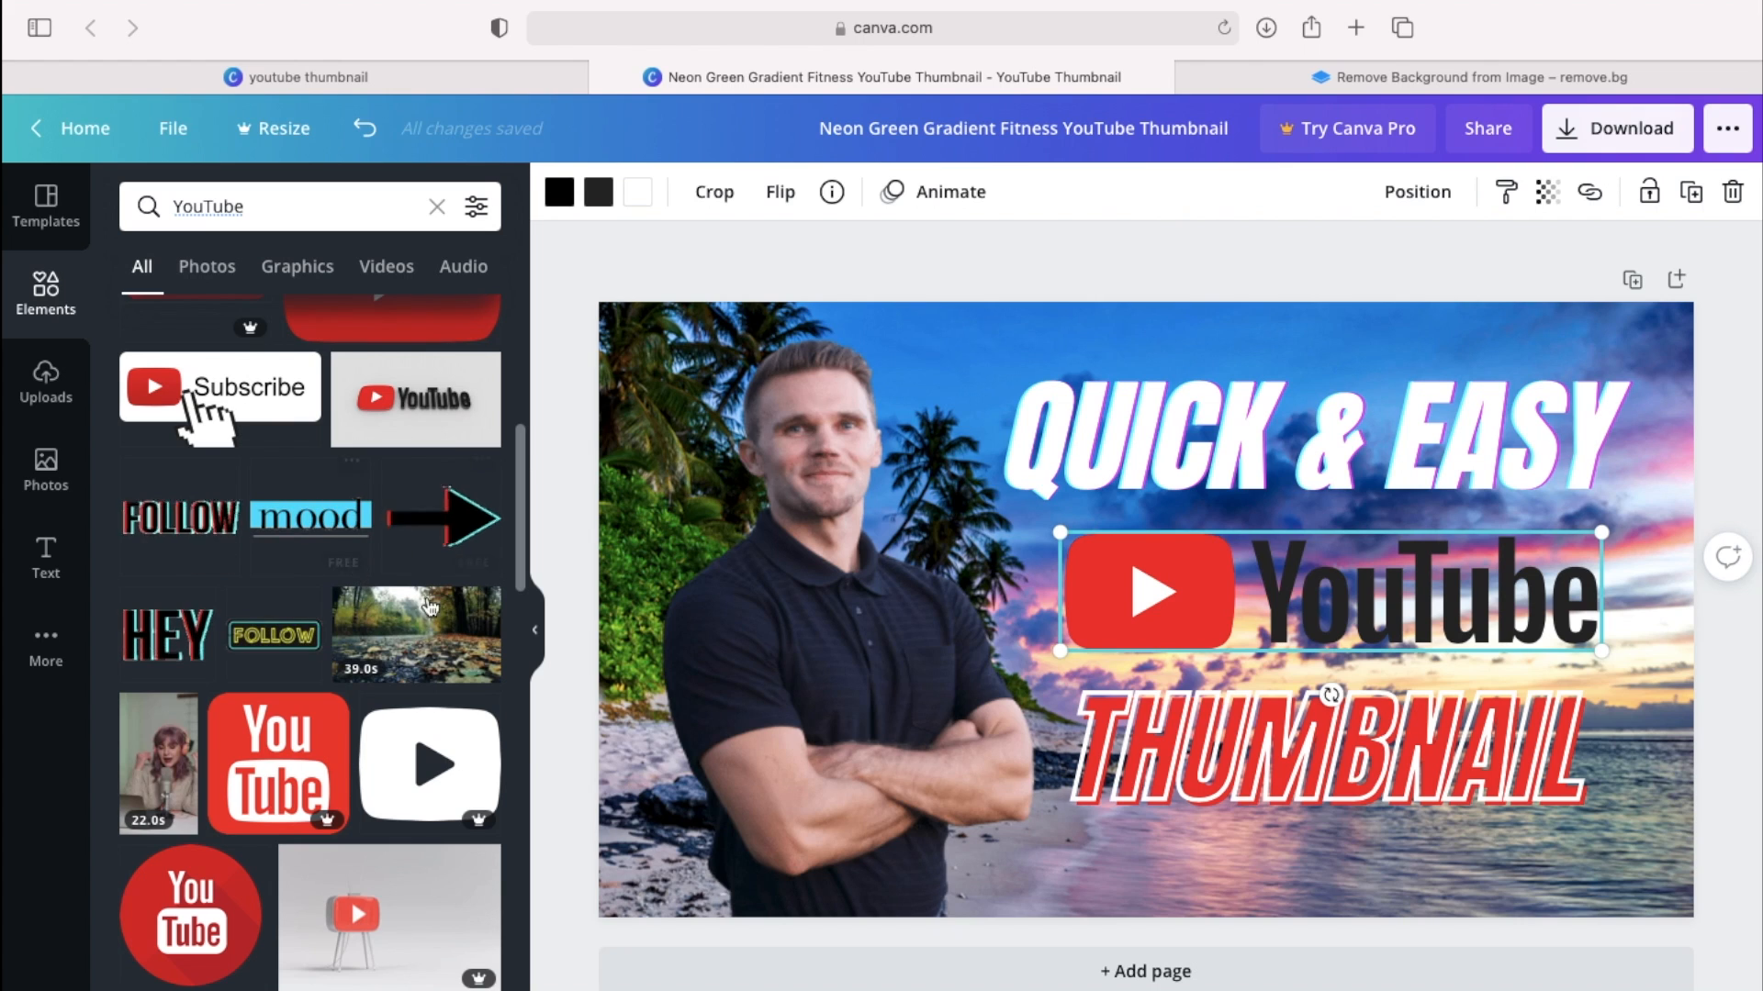
pyautogui.scroll(-13, 406, 577)
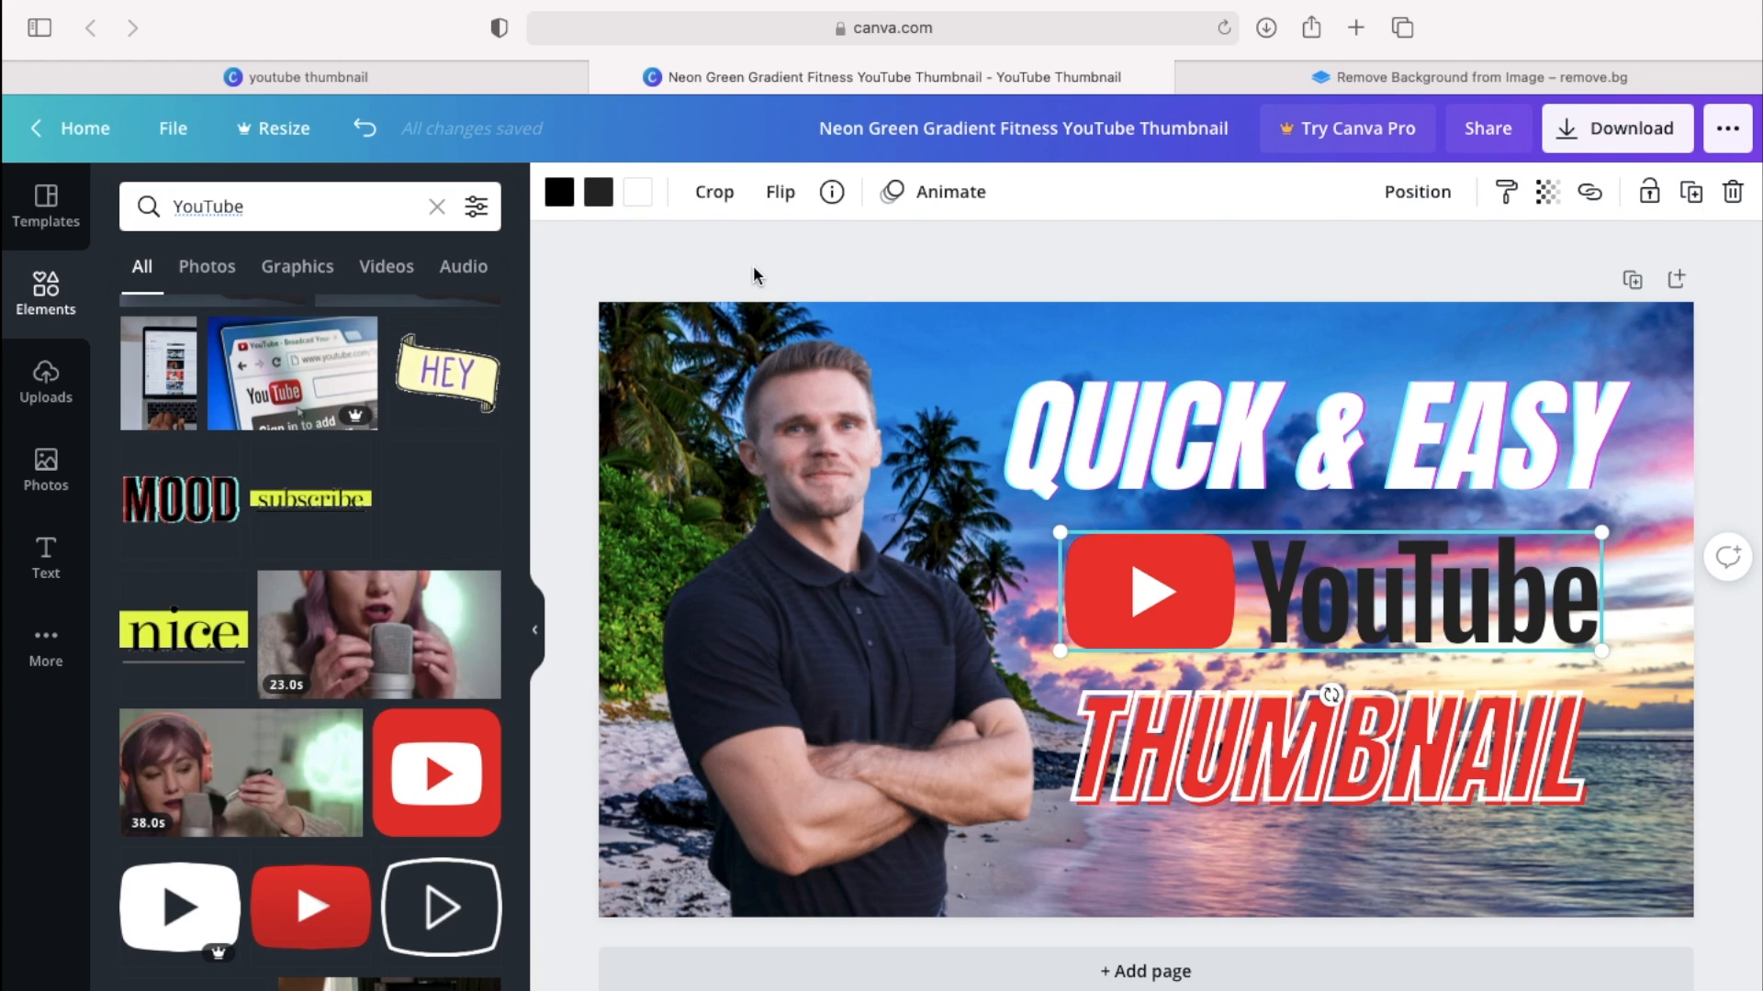
pyautogui.scroll(-5, 437, 544)
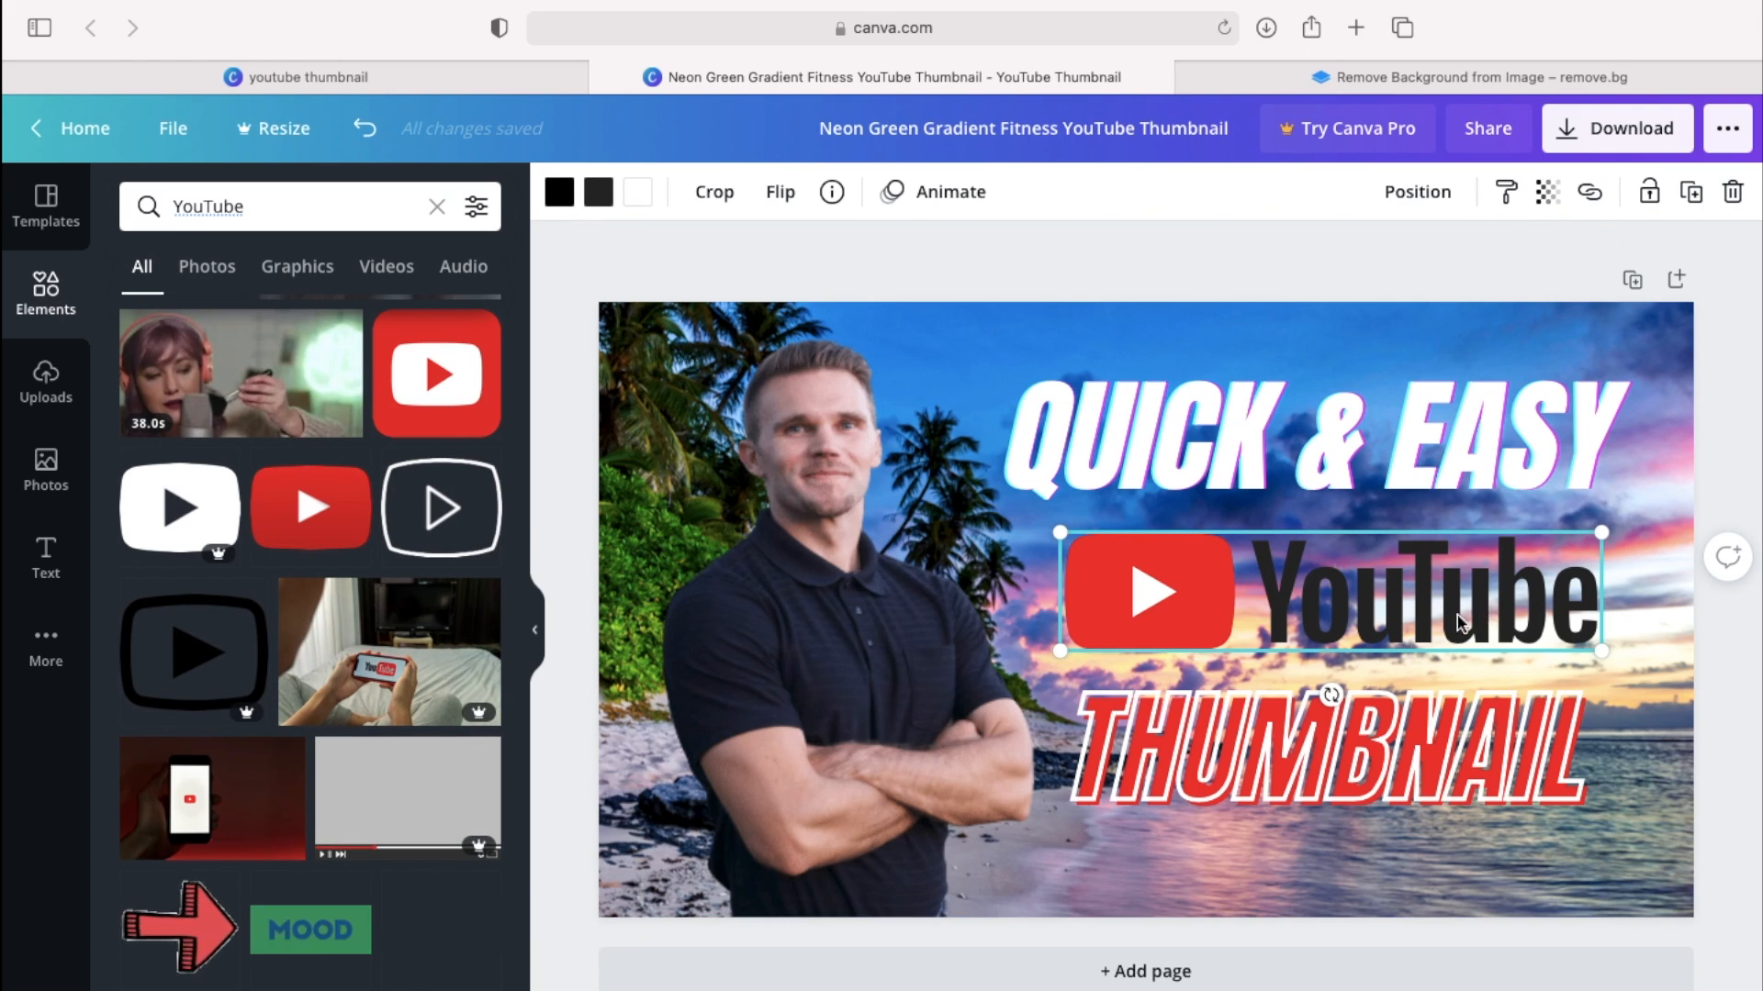
pyautogui.doubleClick(1359, 609)
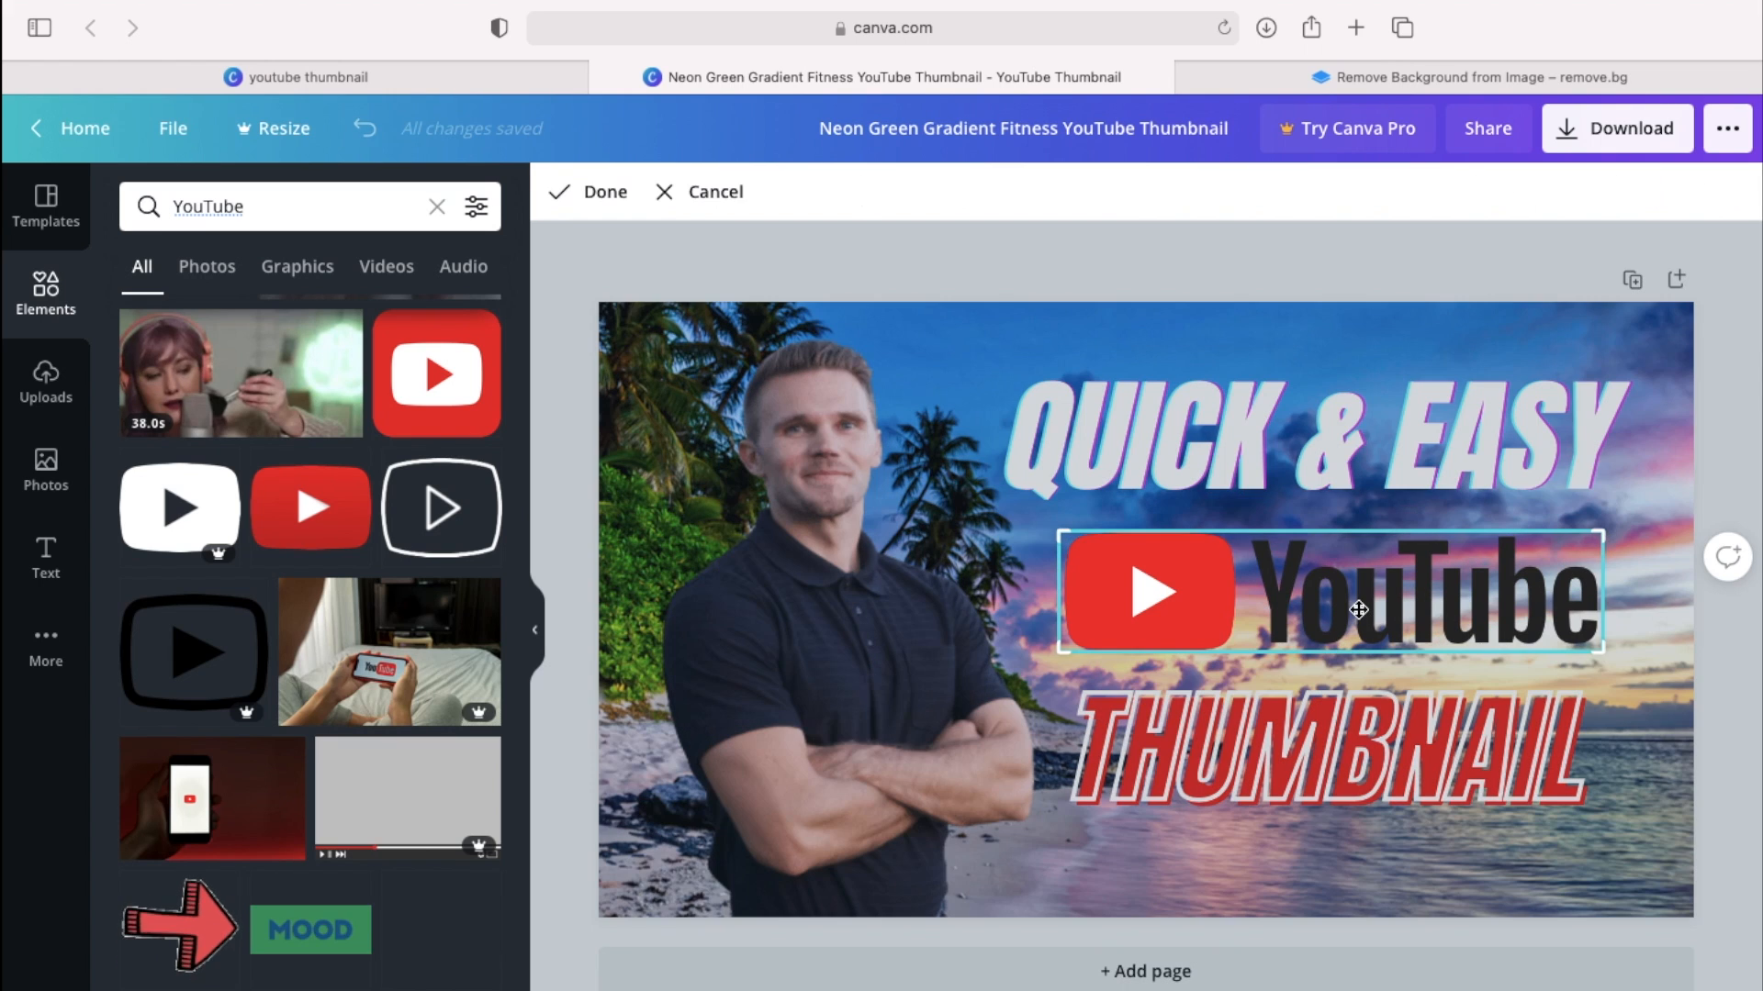
pyautogui.click(1749, 417)
# Try red, white and orange for the YouTube logo's wordmark and undo the recolouring
pyautogui.click(1437, 581)
pyautogui.click(597, 193)
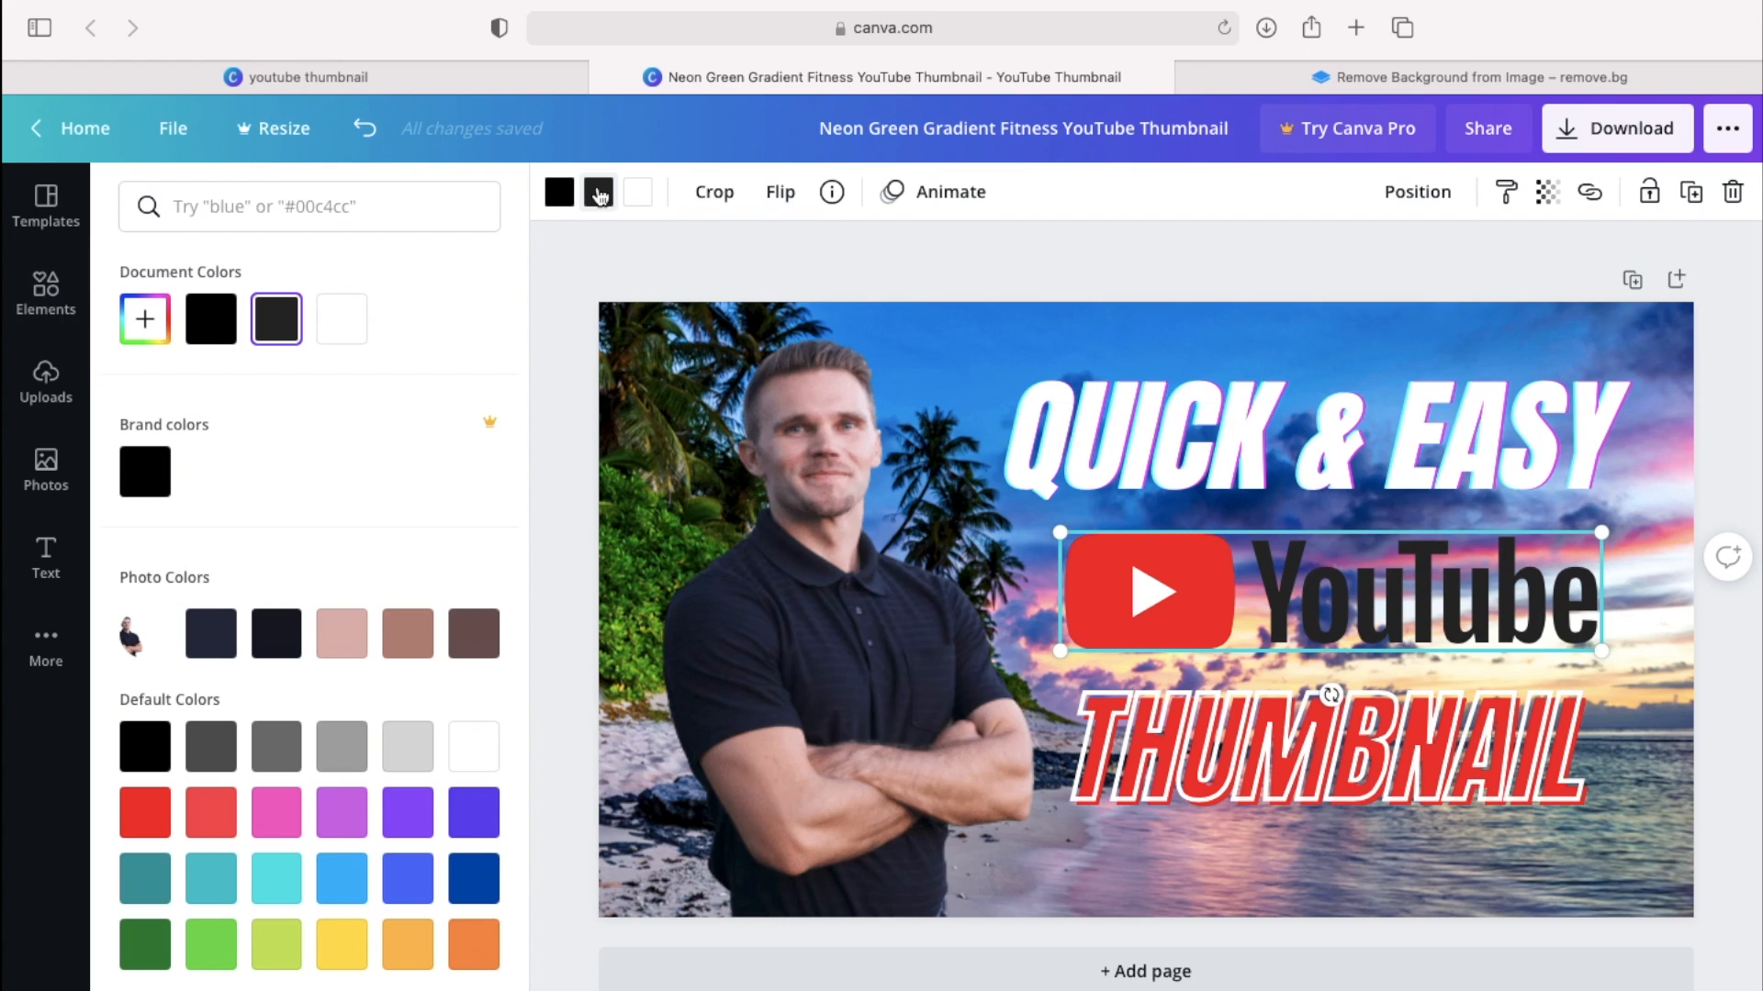
pyautogui.click(146, 820)
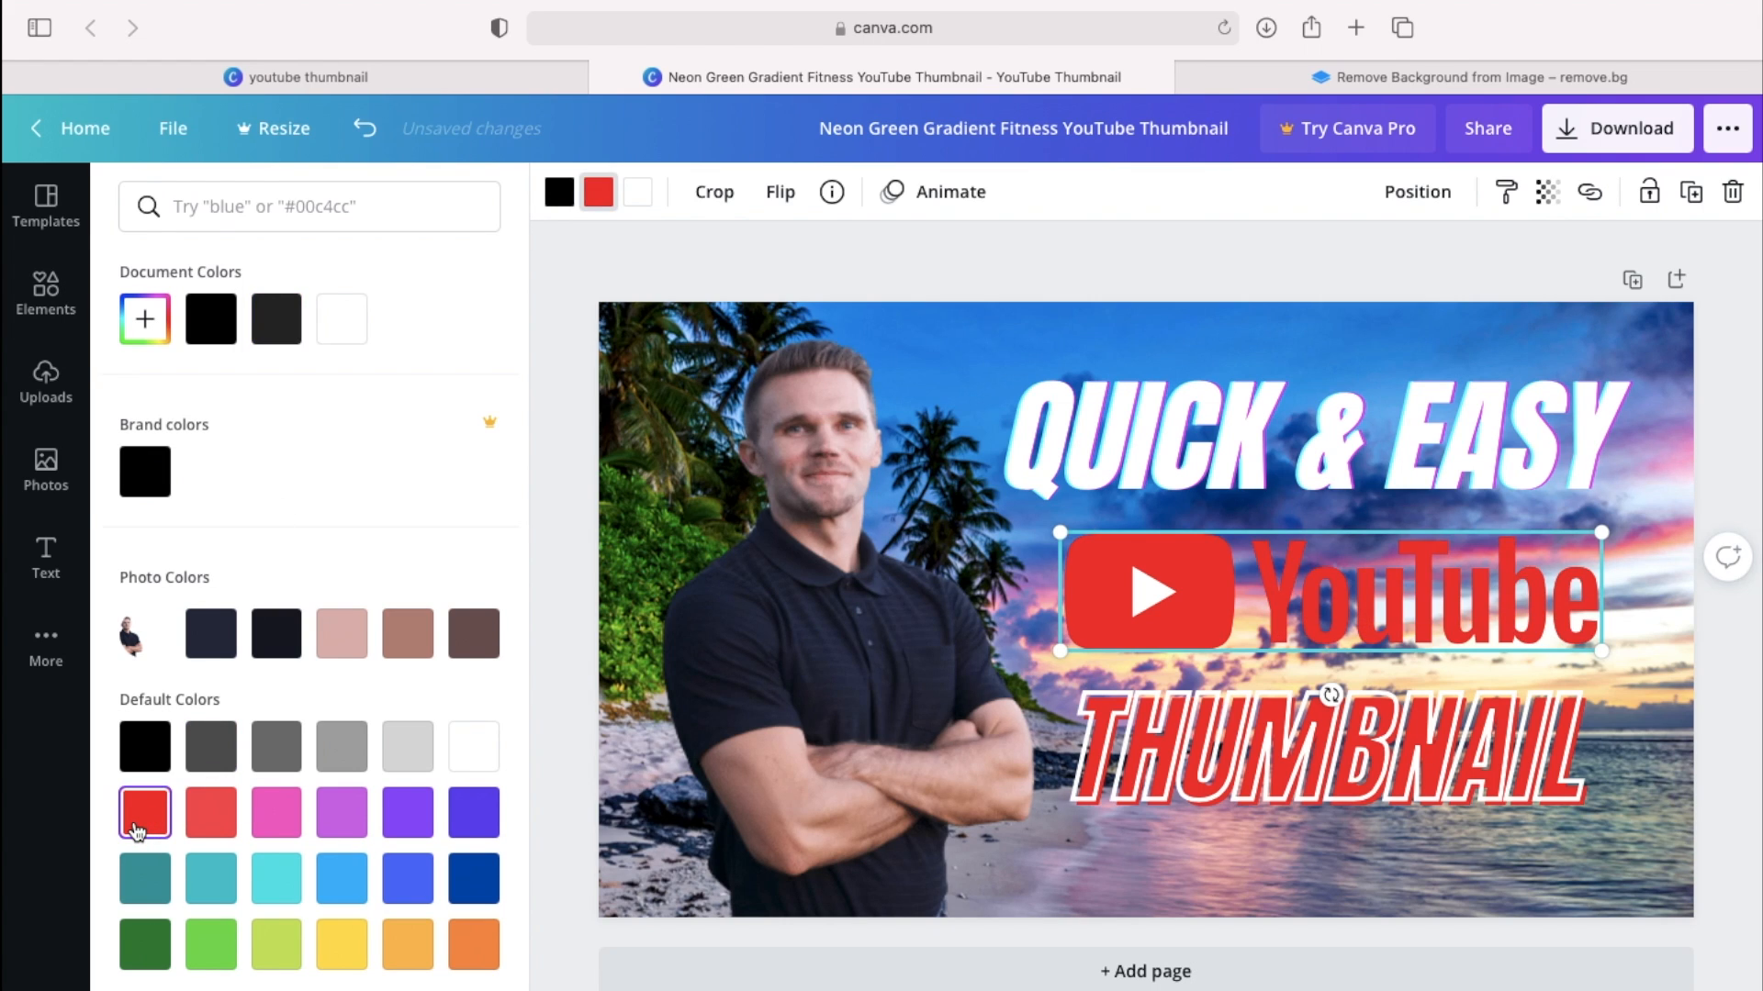
pyautogui.click(475, 747)
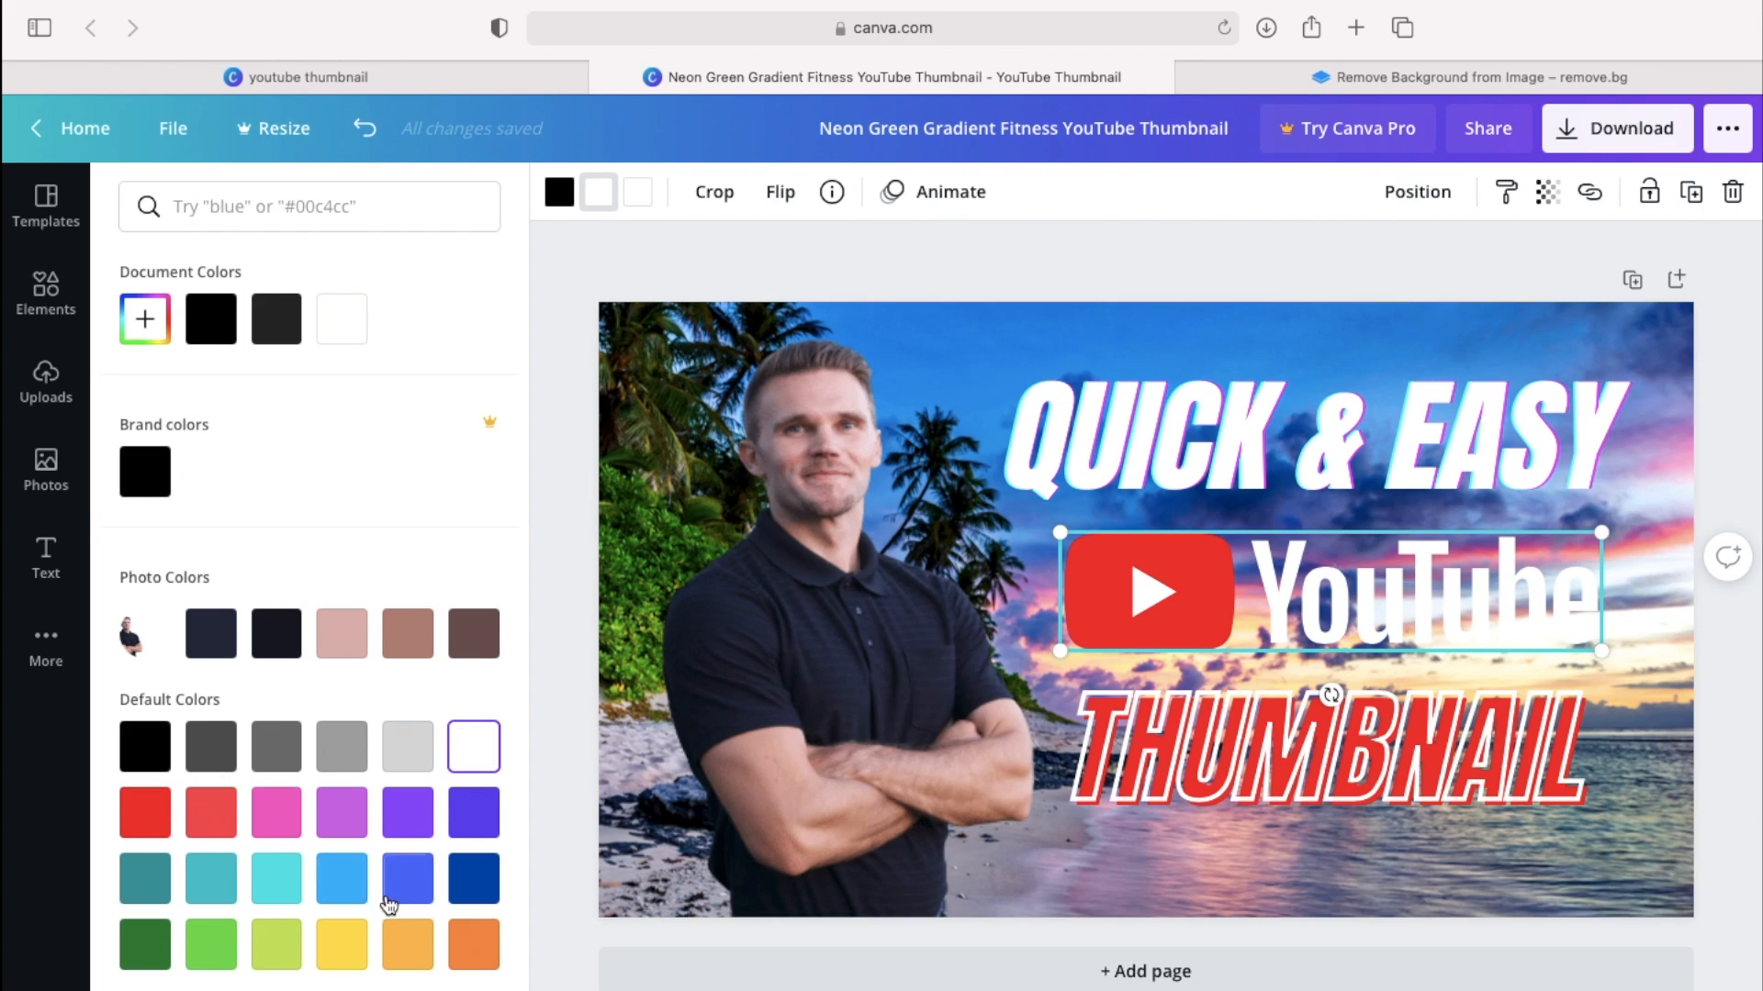
pyautogui.click(473, 946)
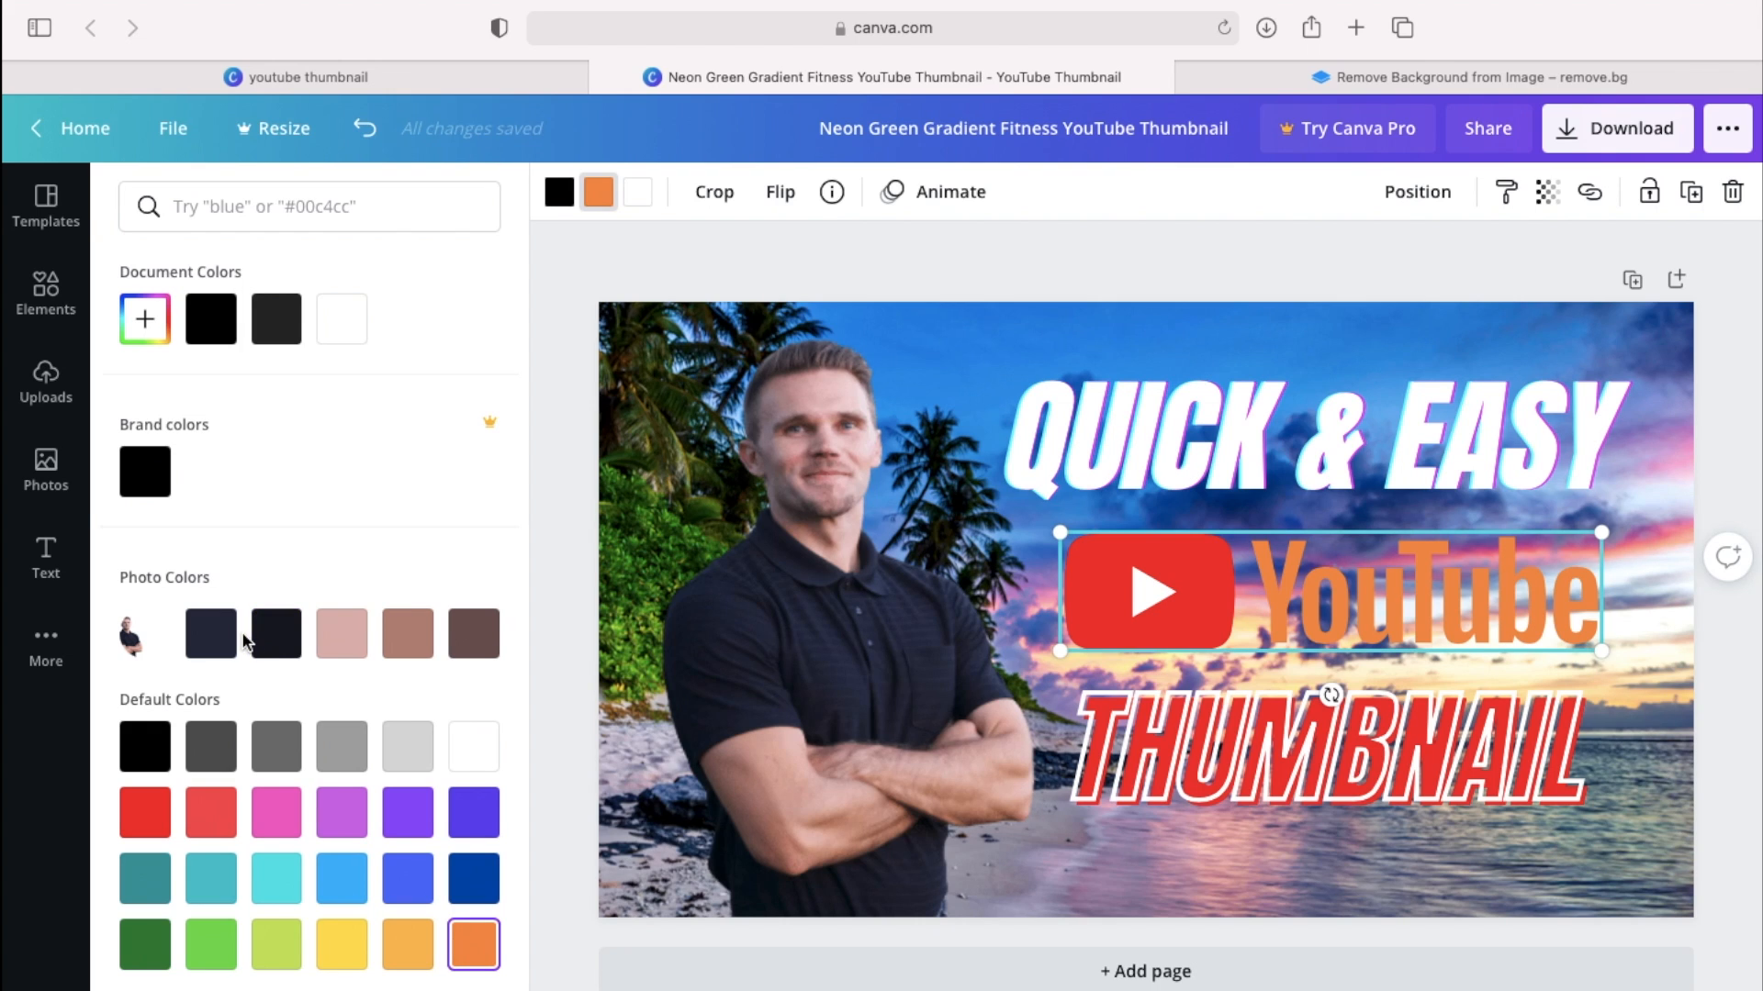
pyautogui.click(279, 642)
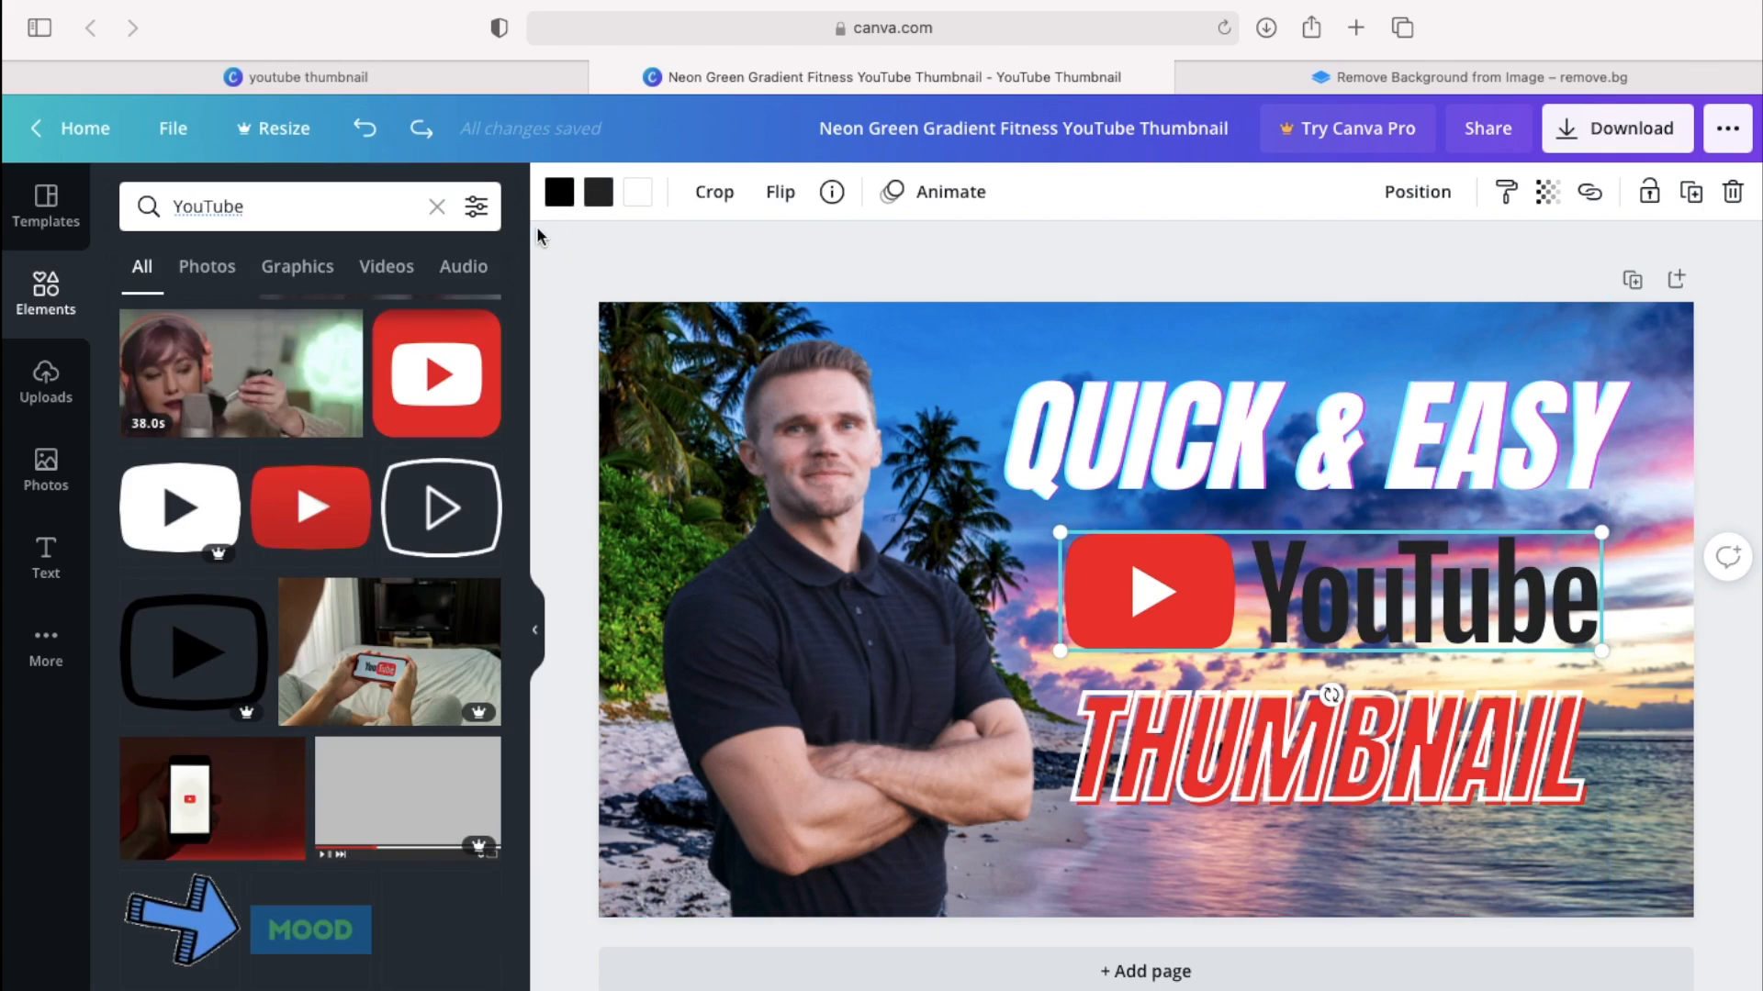
# Try dark grey, pink and blue for the play triangle in the YouTube logo and undo the colour changes
pyautogui.click(647, 201)
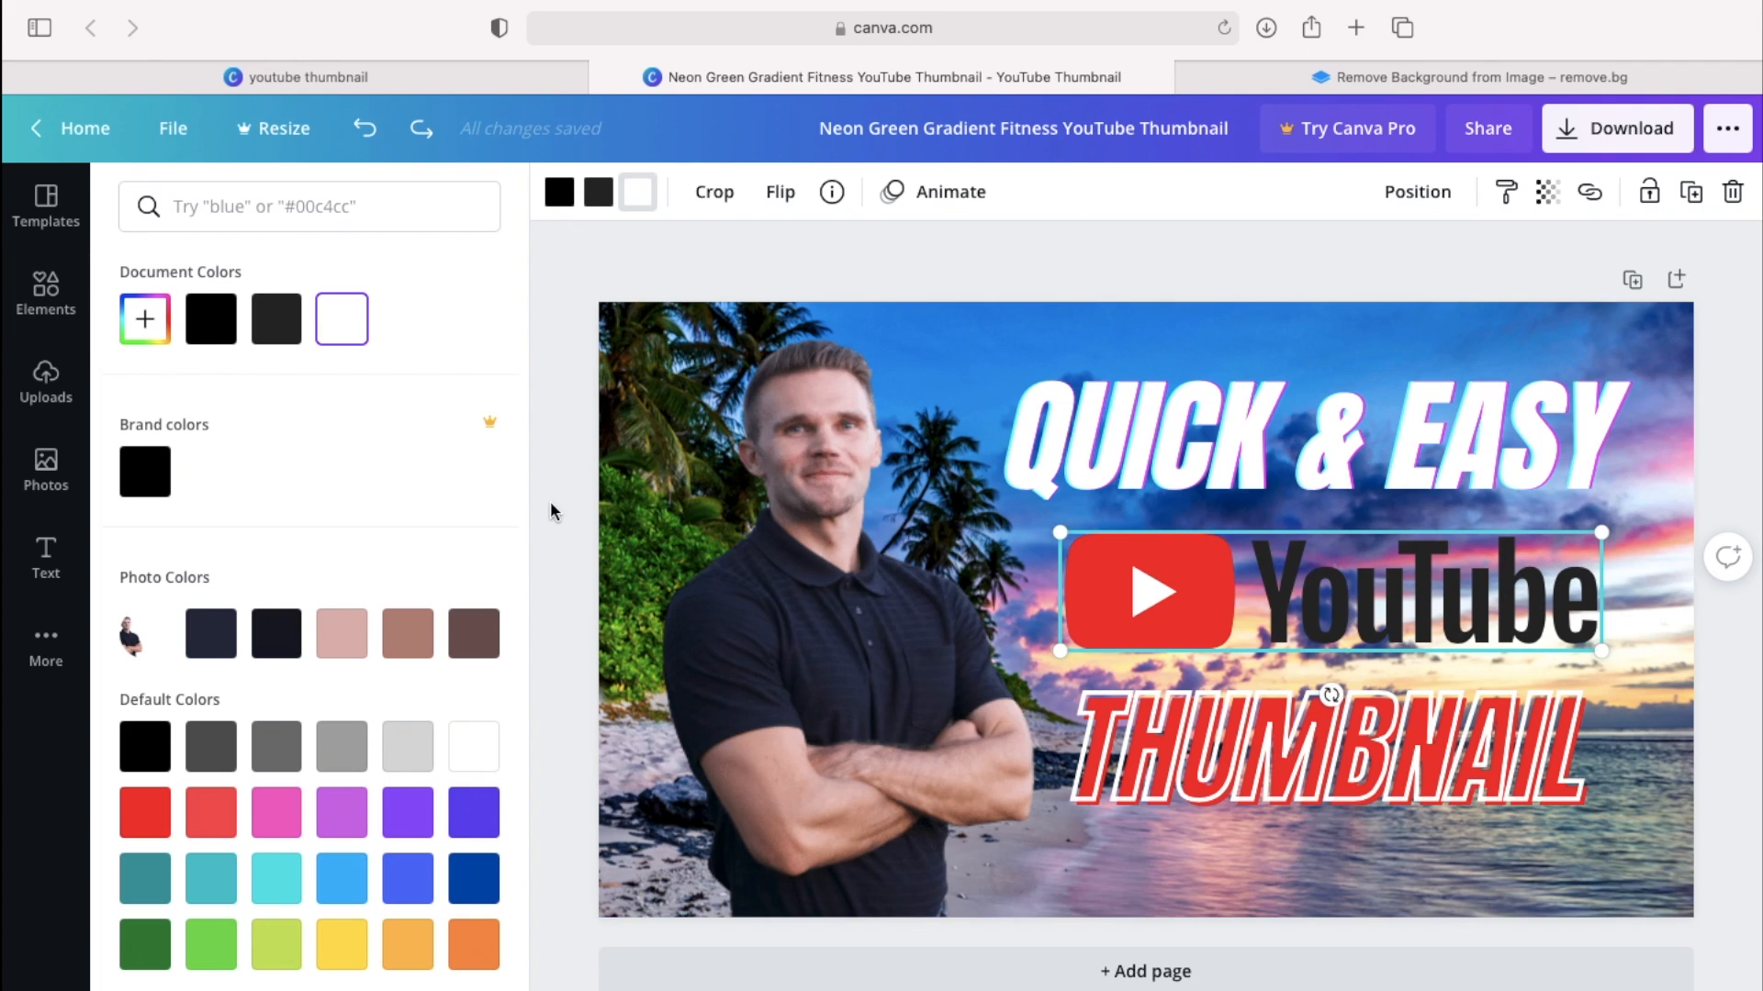
pyautogui.click(277, 321)
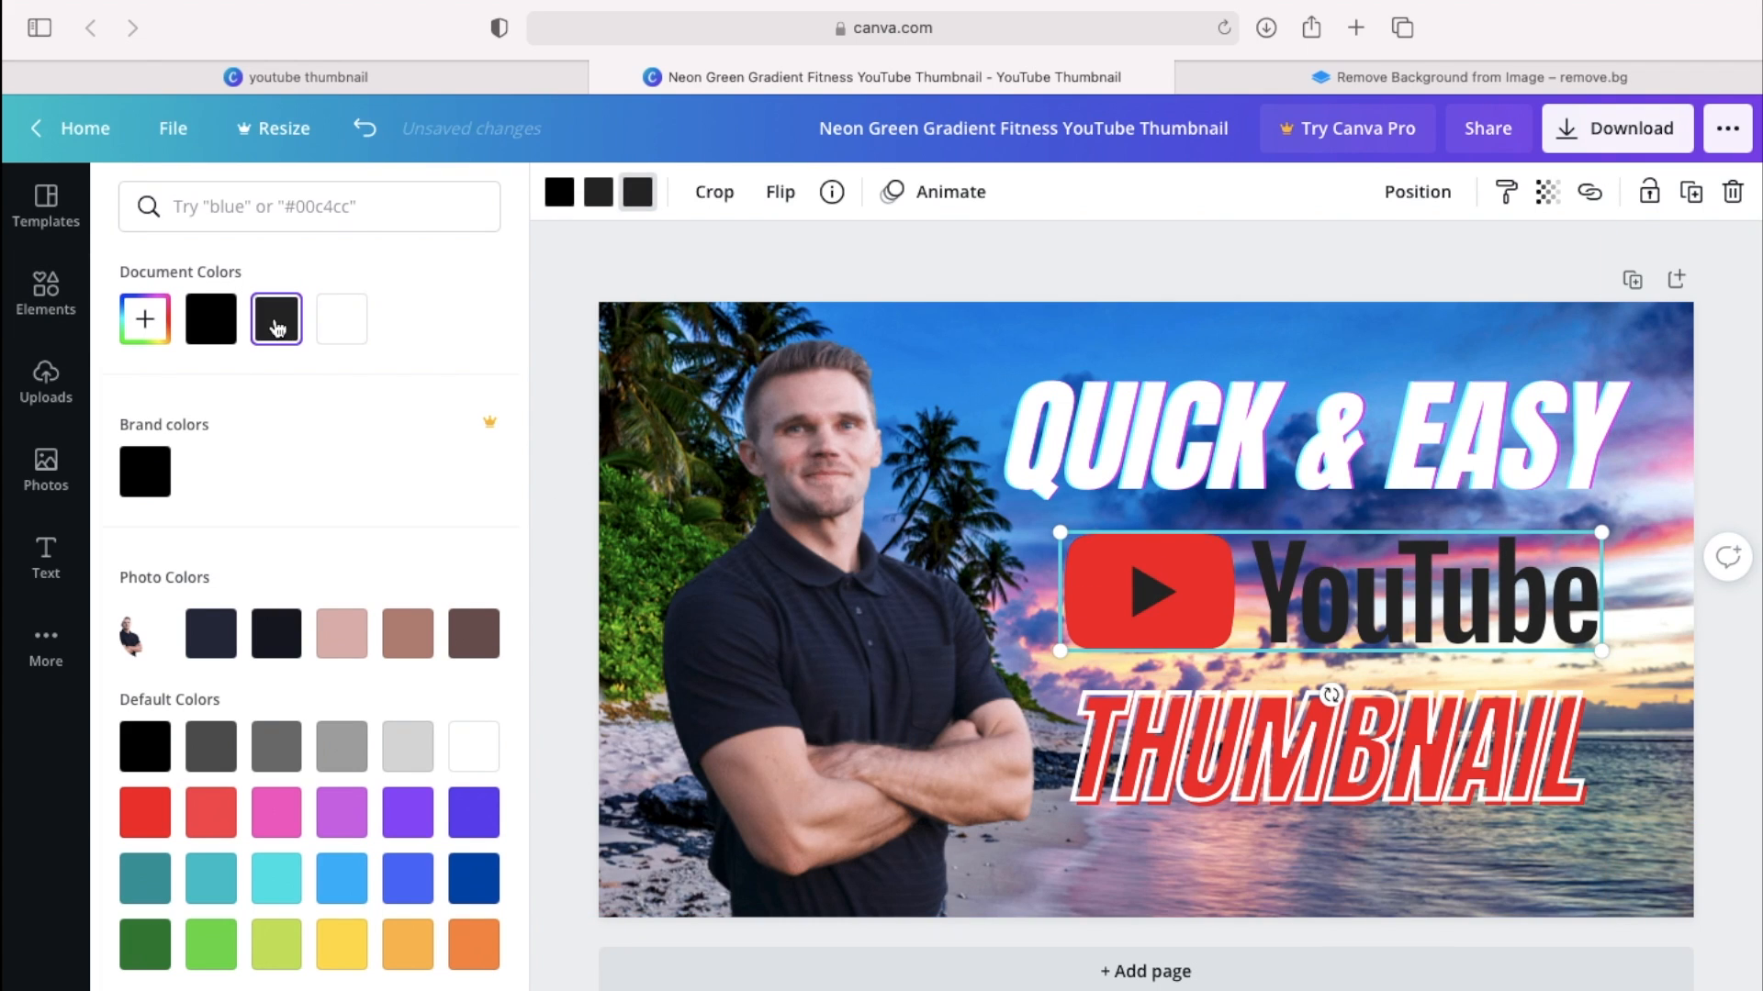
pyautogui.click(288, 812)
pyautogui.click(395, 883)
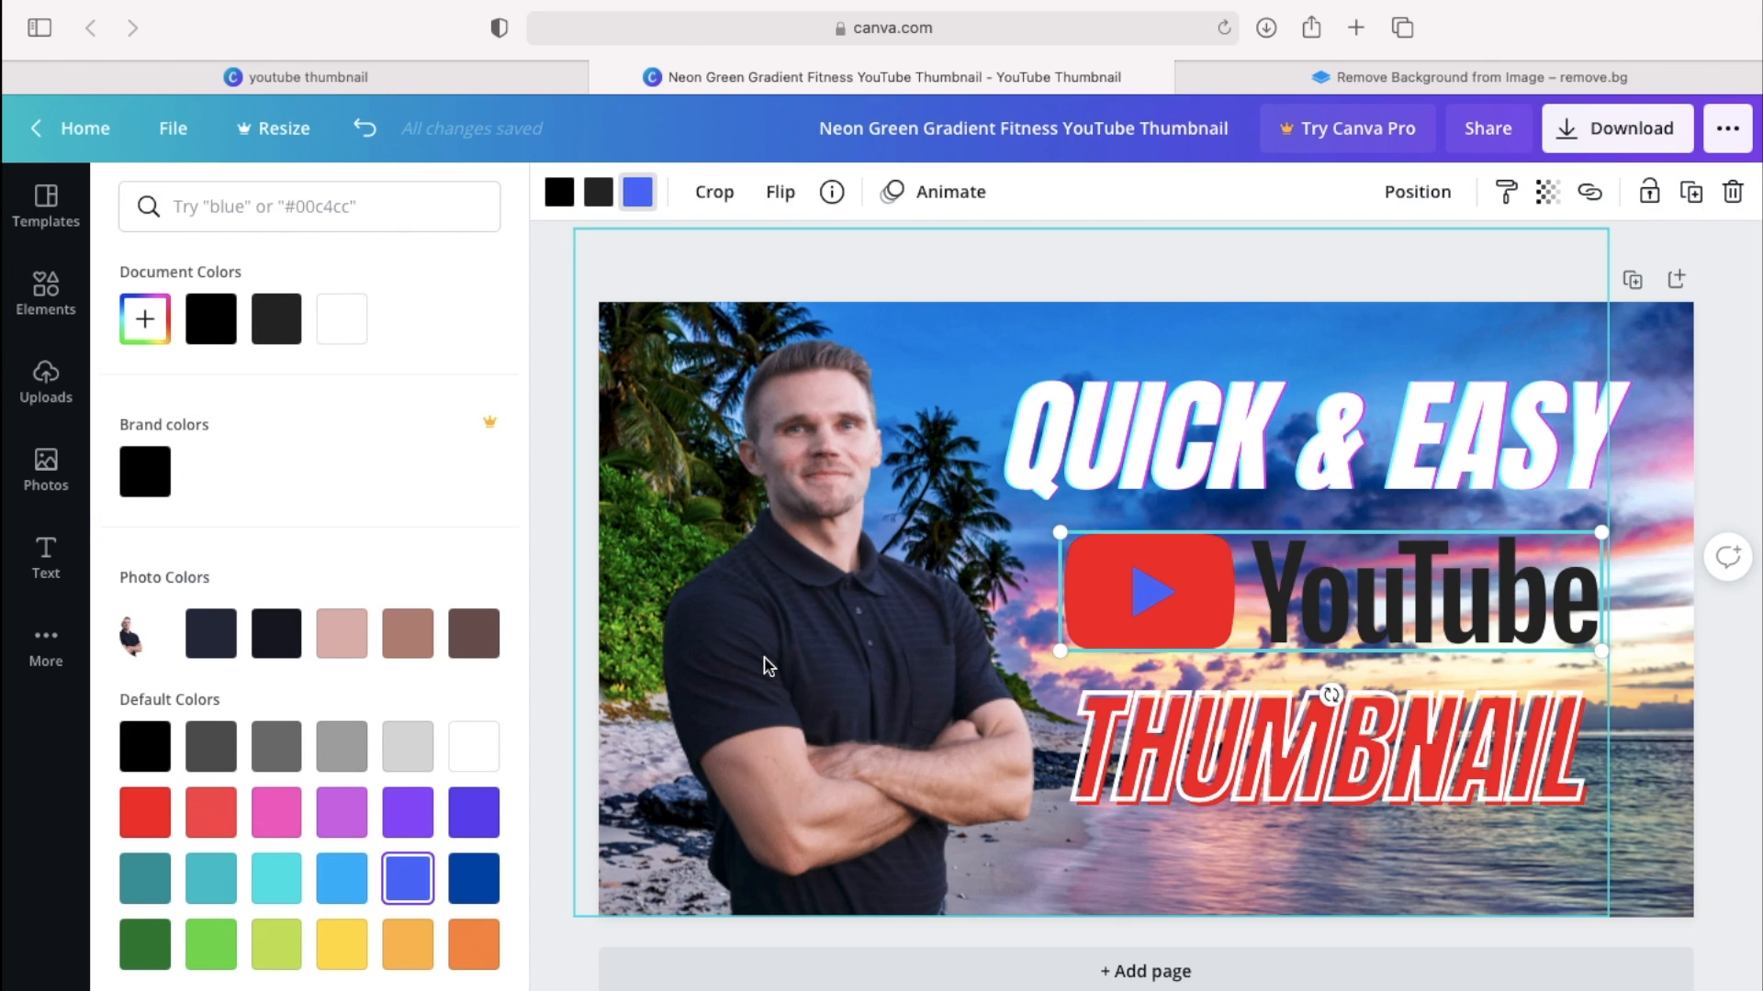
pyautogui.press('super+z')
pyautogui.press('super+z')
pyautogui.press('super+z')
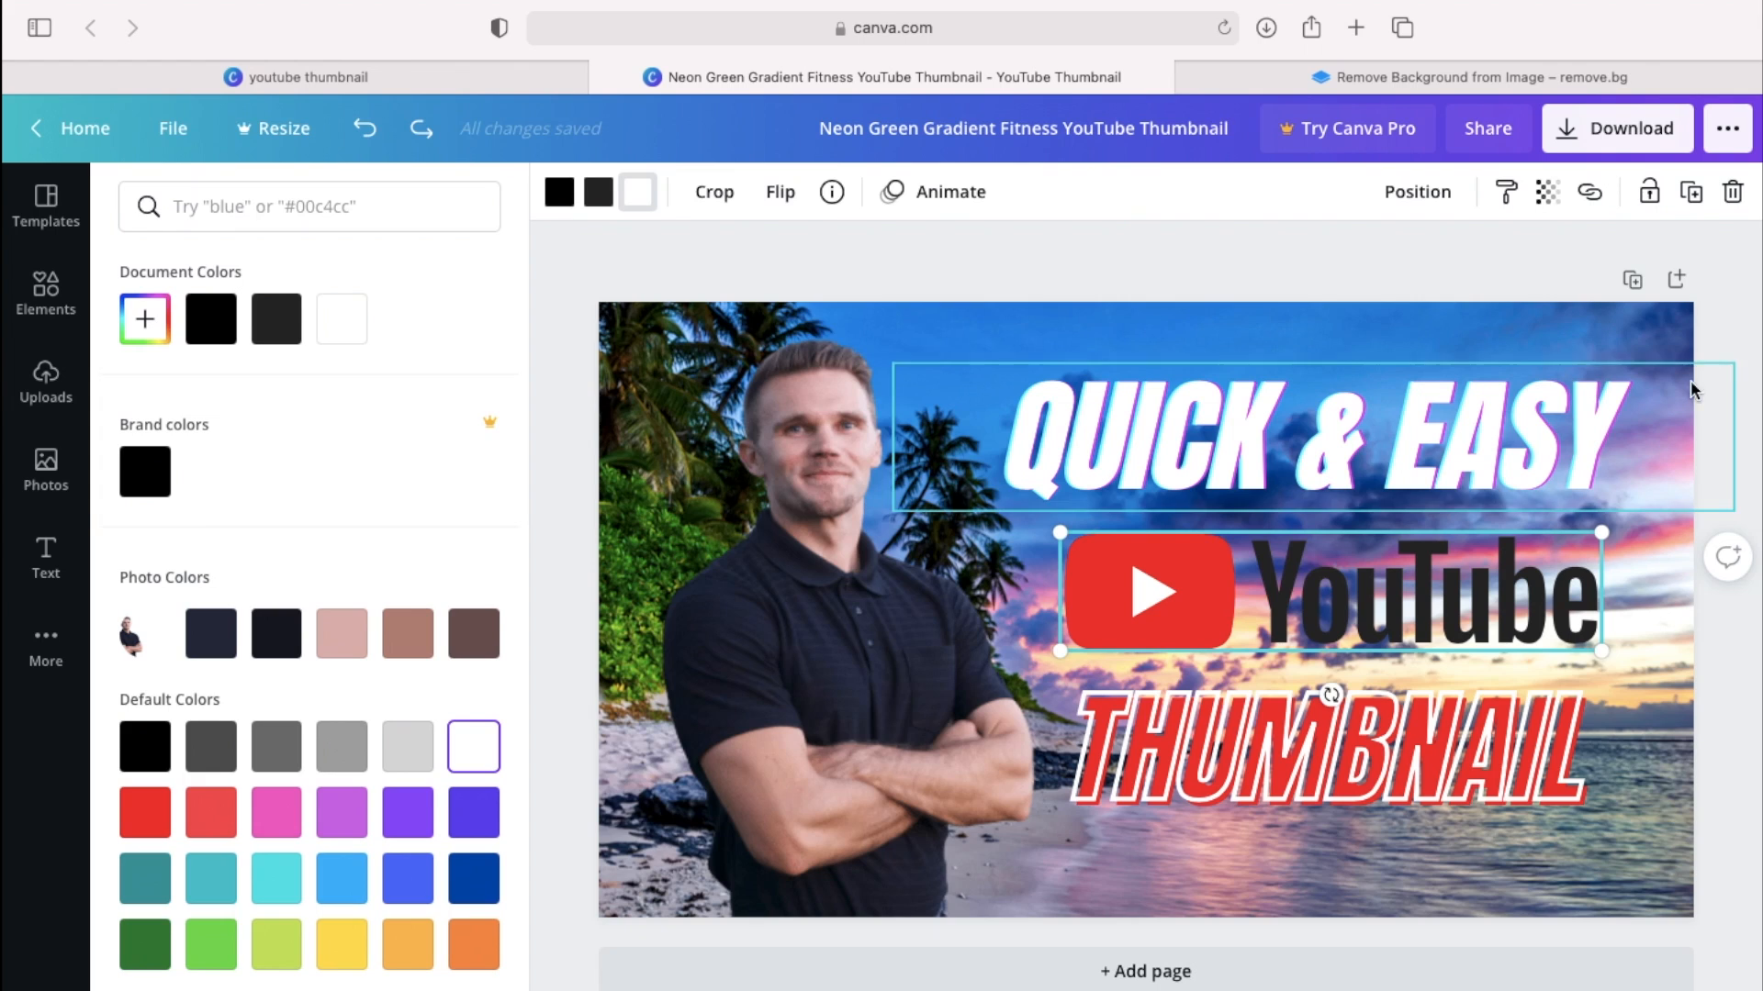
pyautogui.click(1726, 345)
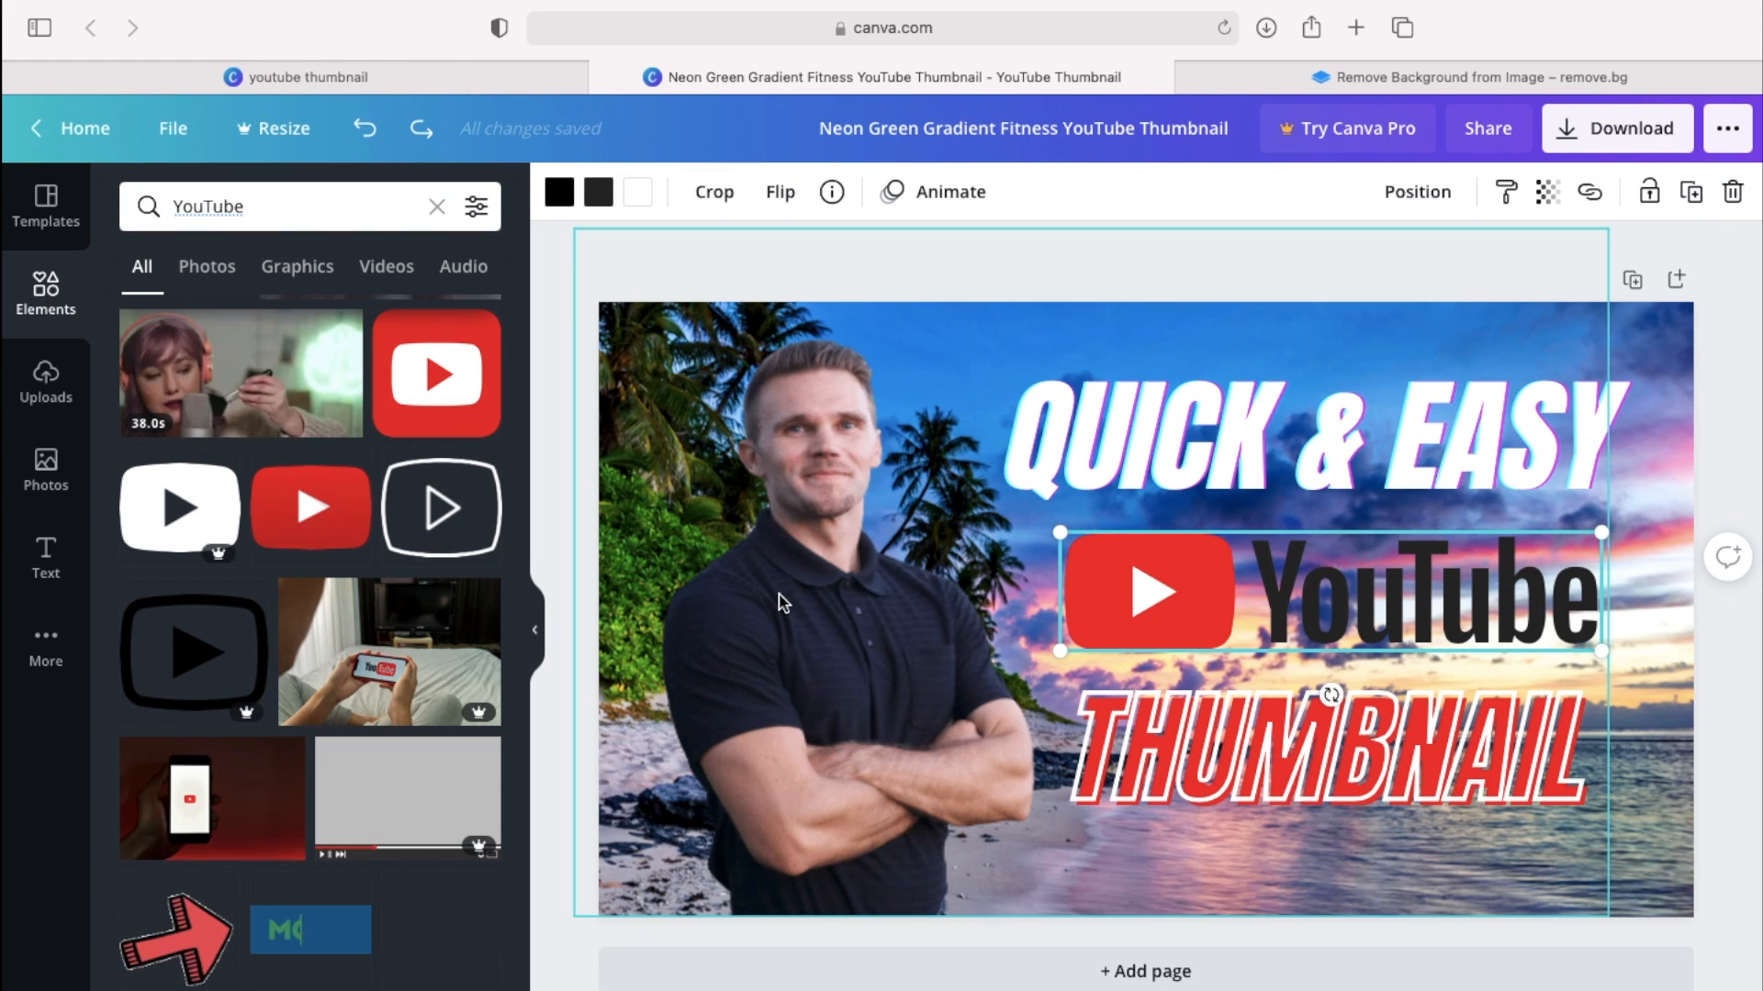
# Set the contrast of the man's cutout photo to 22 and raise its saturation slightly
pyautogui.click(791, 664)
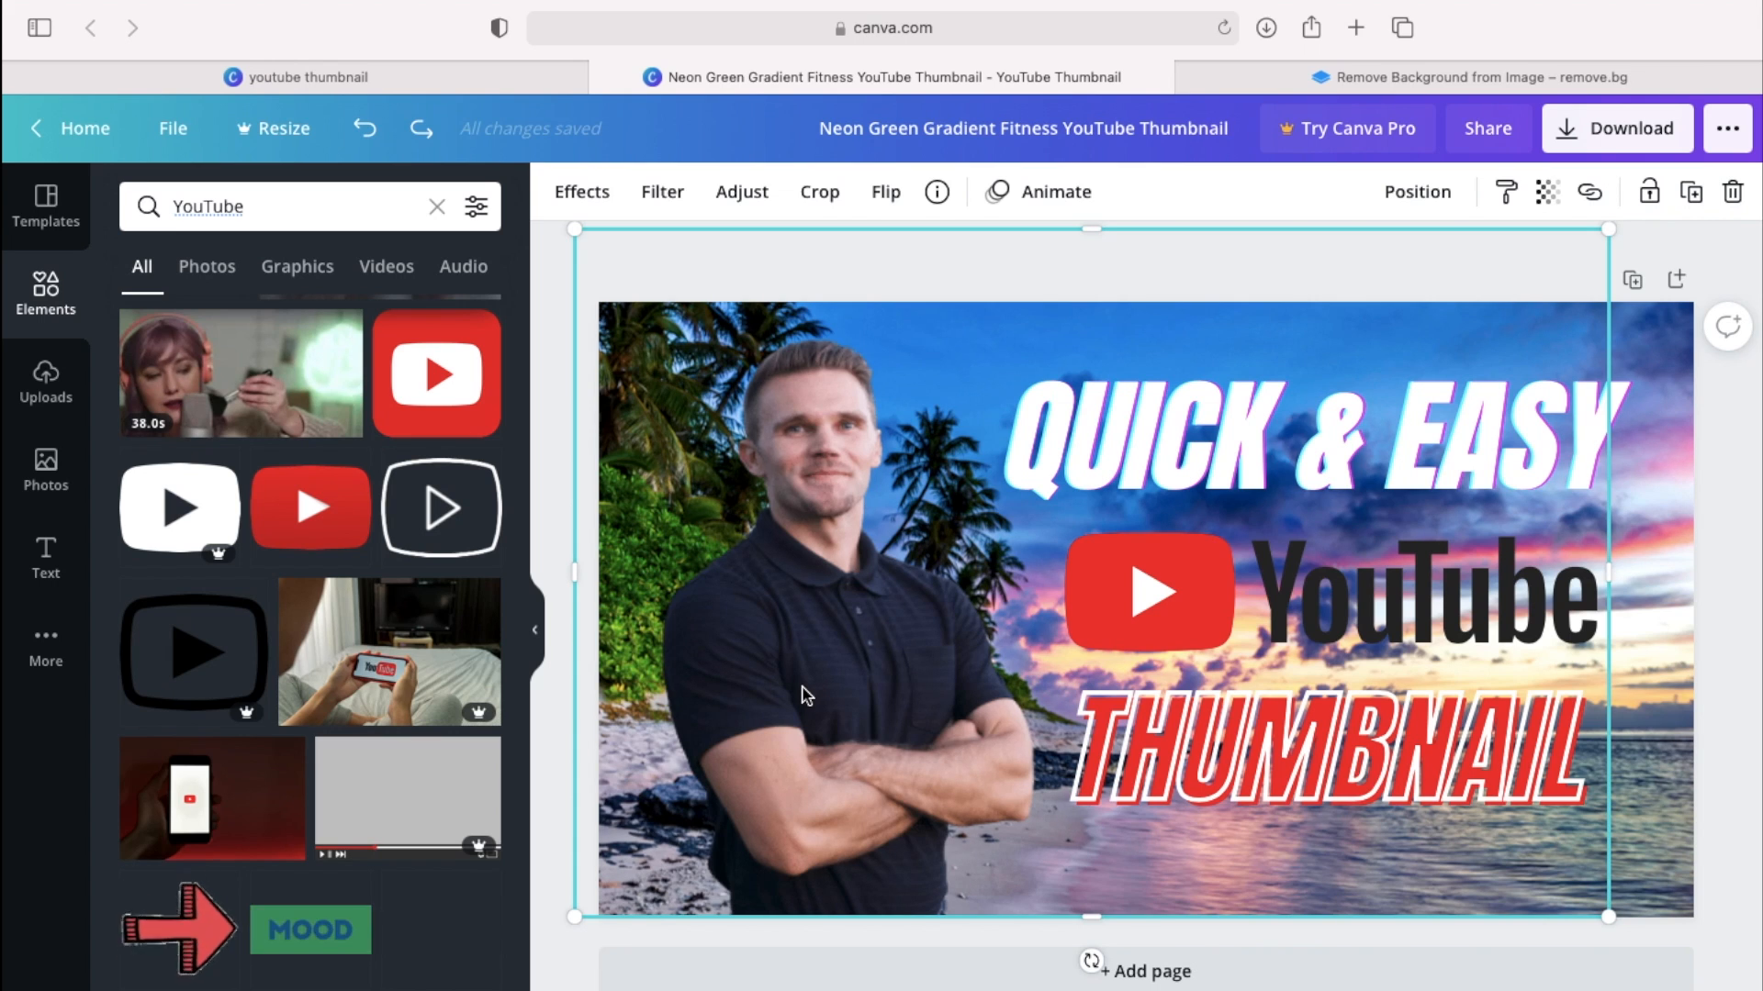
pyautogui.click(742, 191)
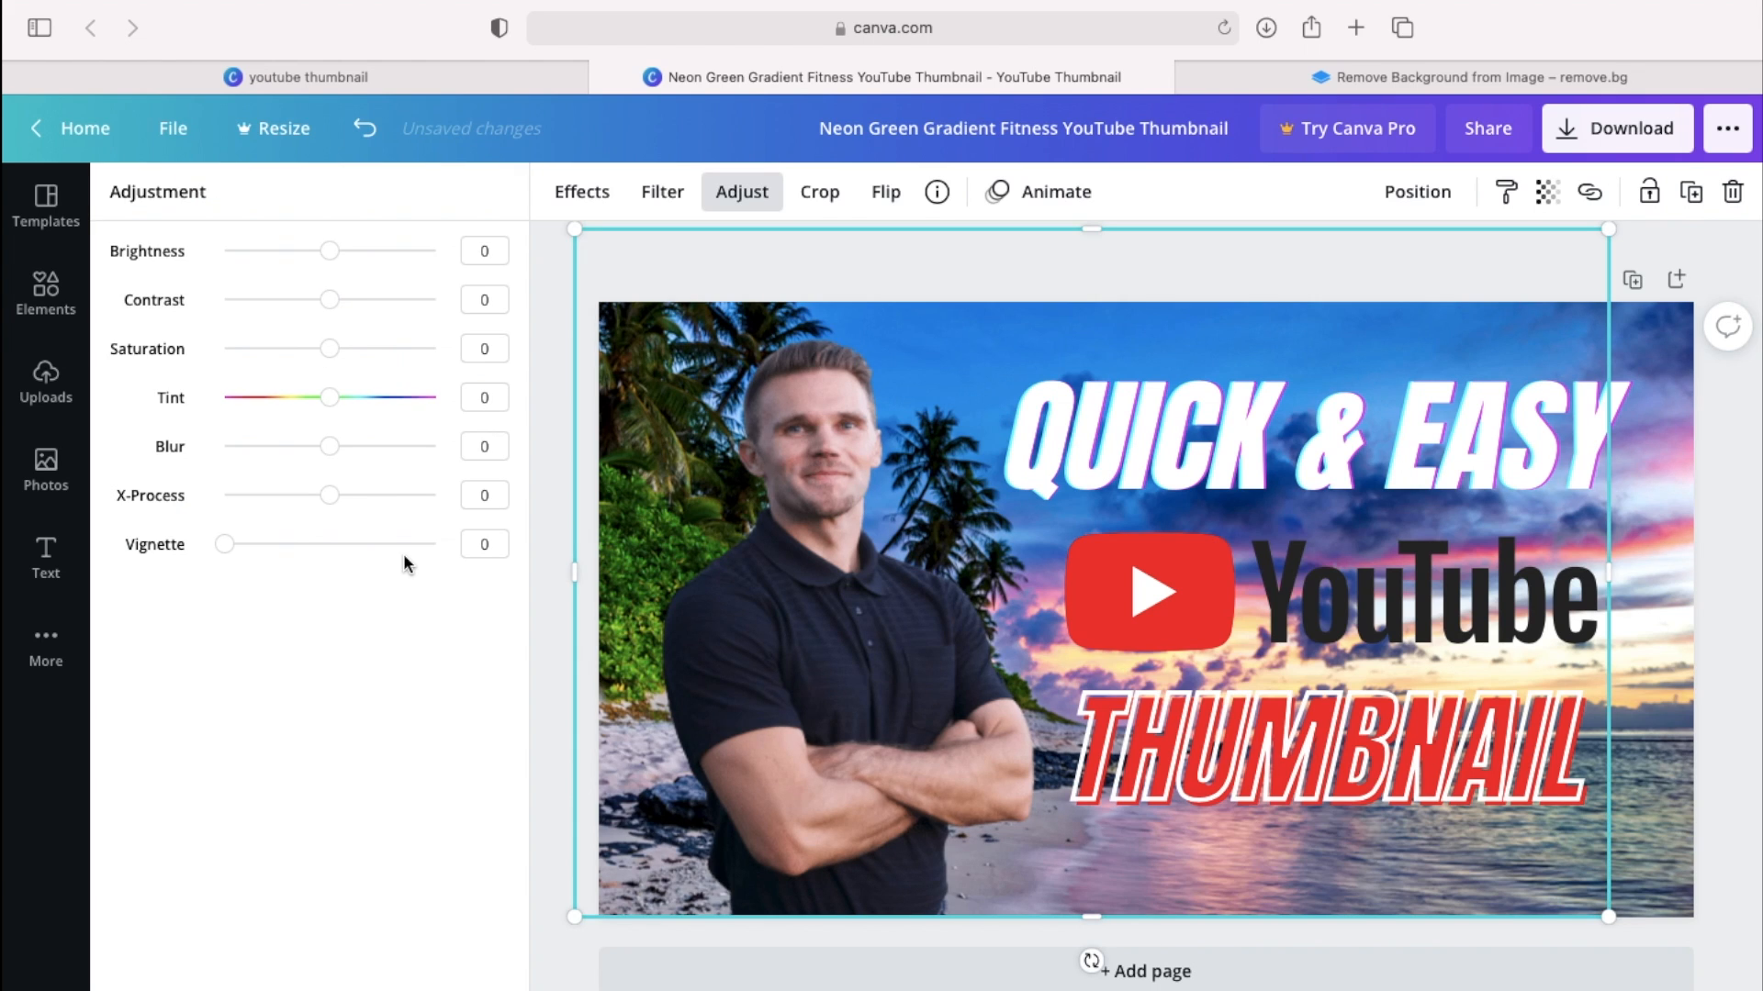
pyautogui.moveTo(334, 306); pyautogui.dragTo(362, 311)
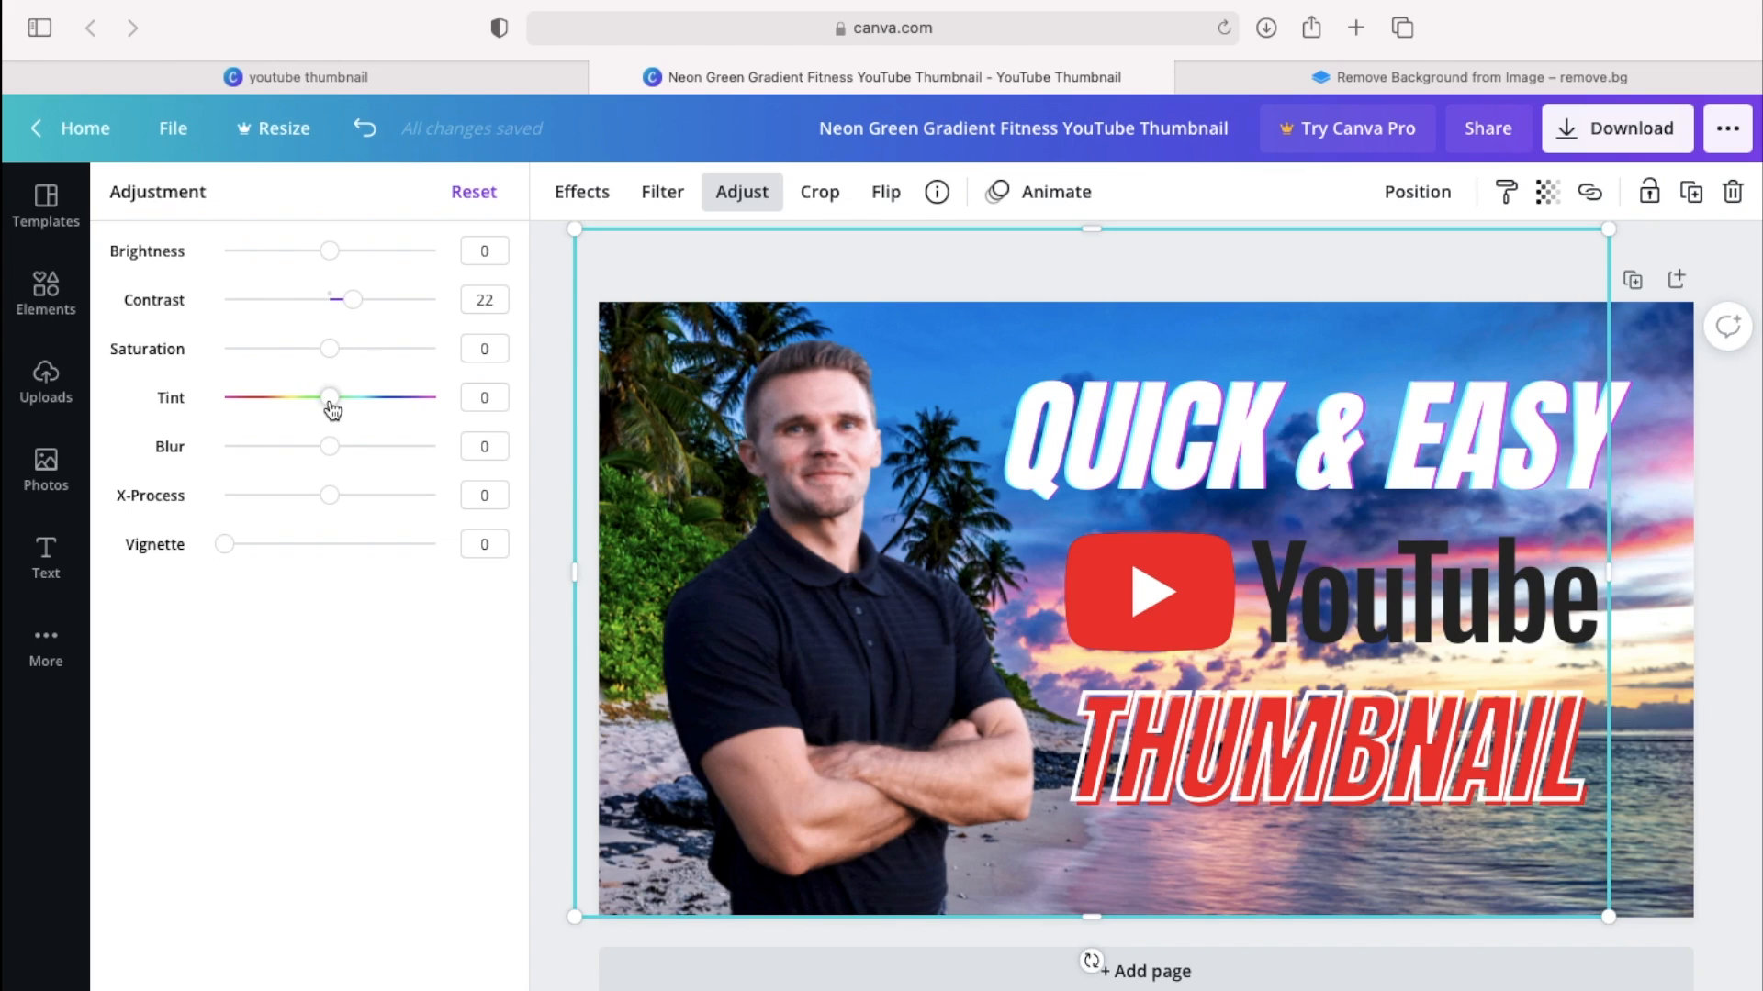
pyautogui.moveTo(332, 361); pyautogui.dragTo(347, 359)
pyautogui.click(1467, 280)
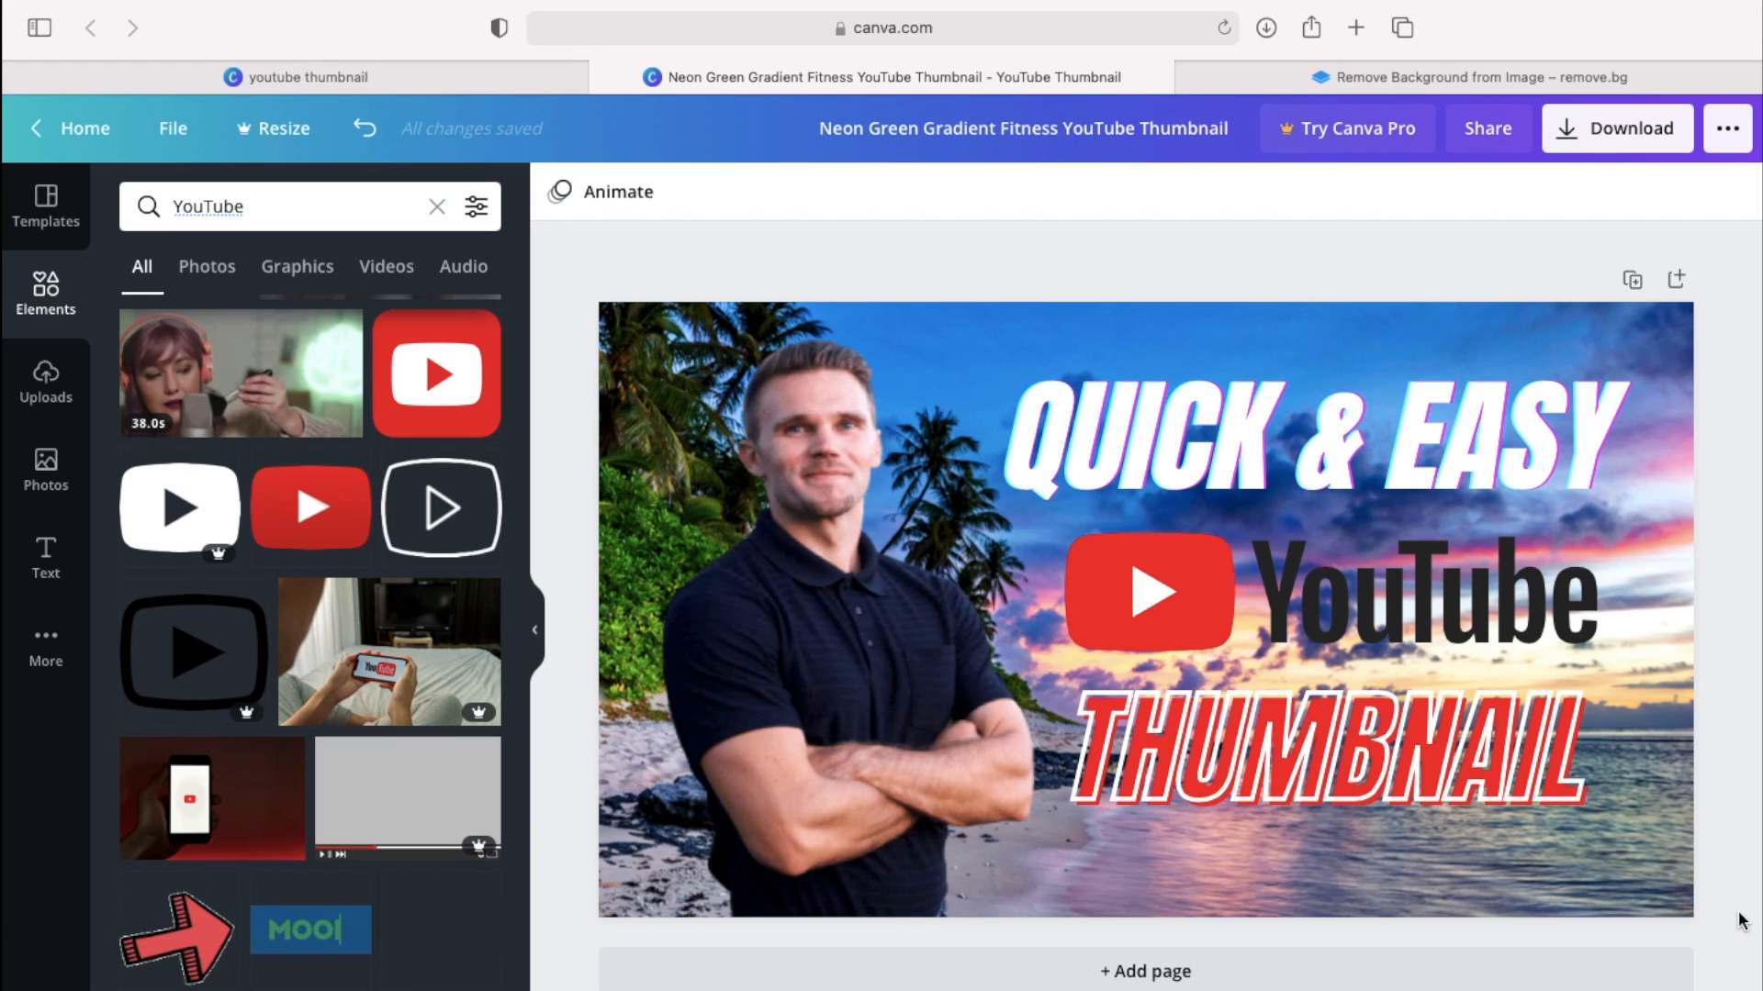
# Download the thumbnail as a PNG at 1280 × 720 px and view the exported image full screen in Preview
pyautogui.click(1568, 138)
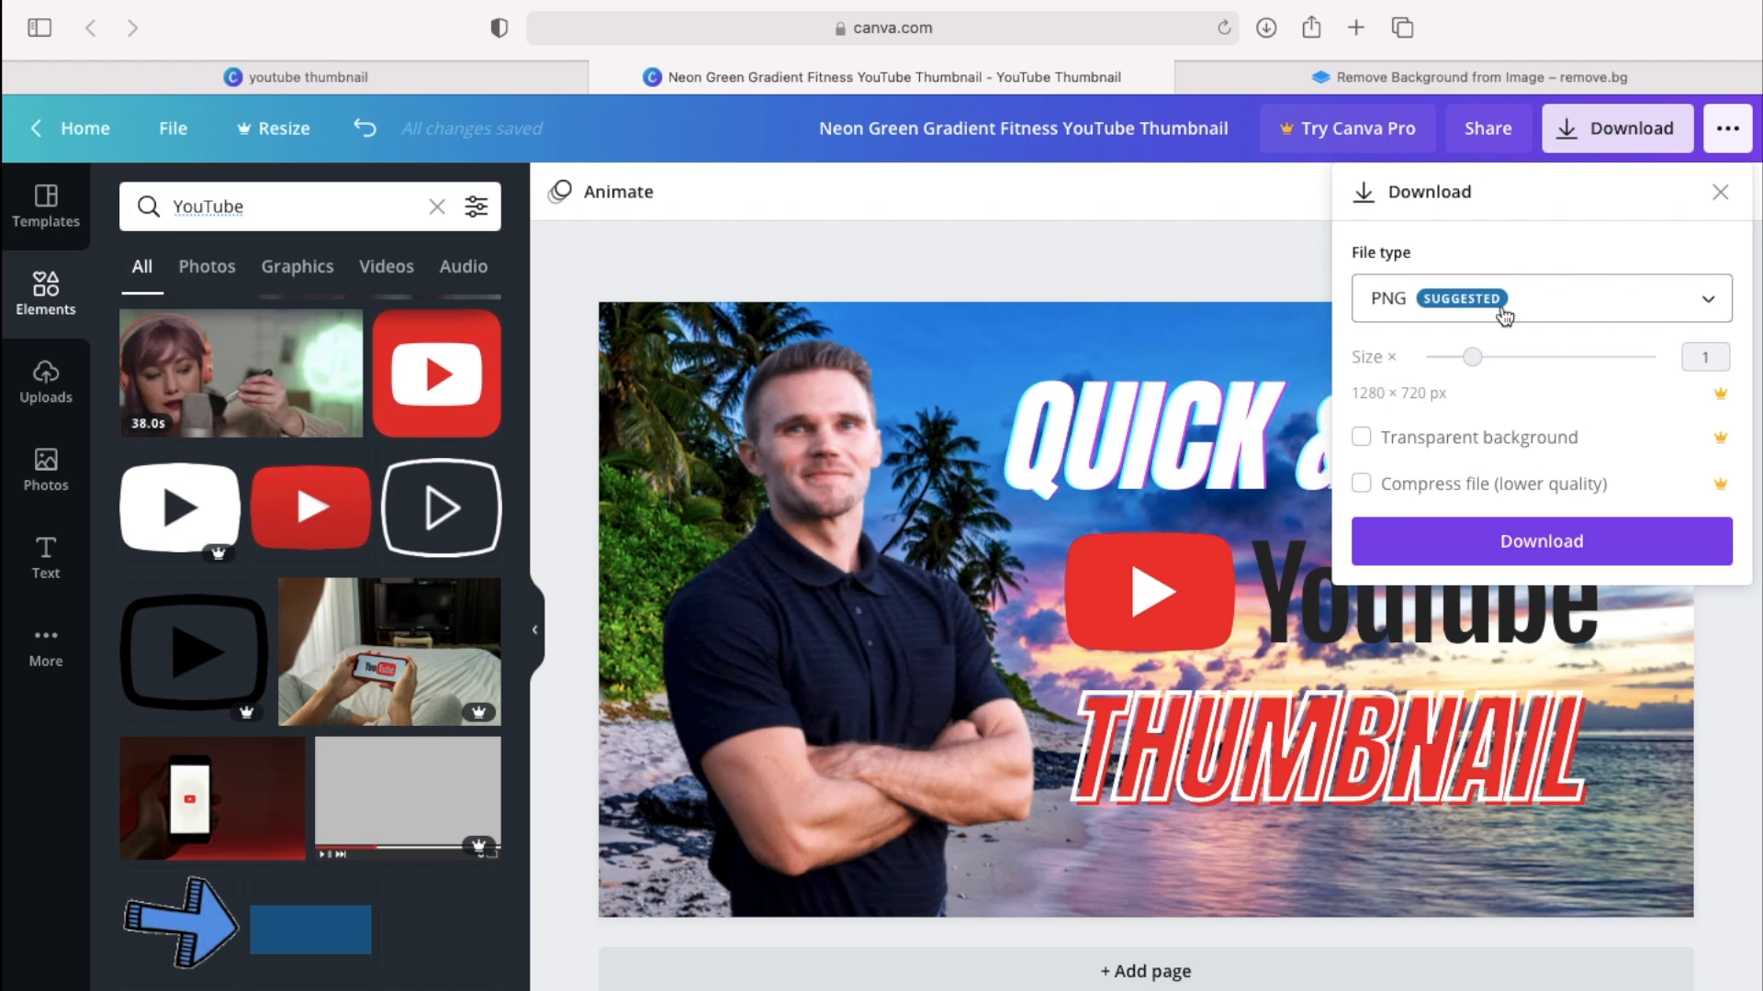
pyautogui.hotkey('ctrl', 'Left')
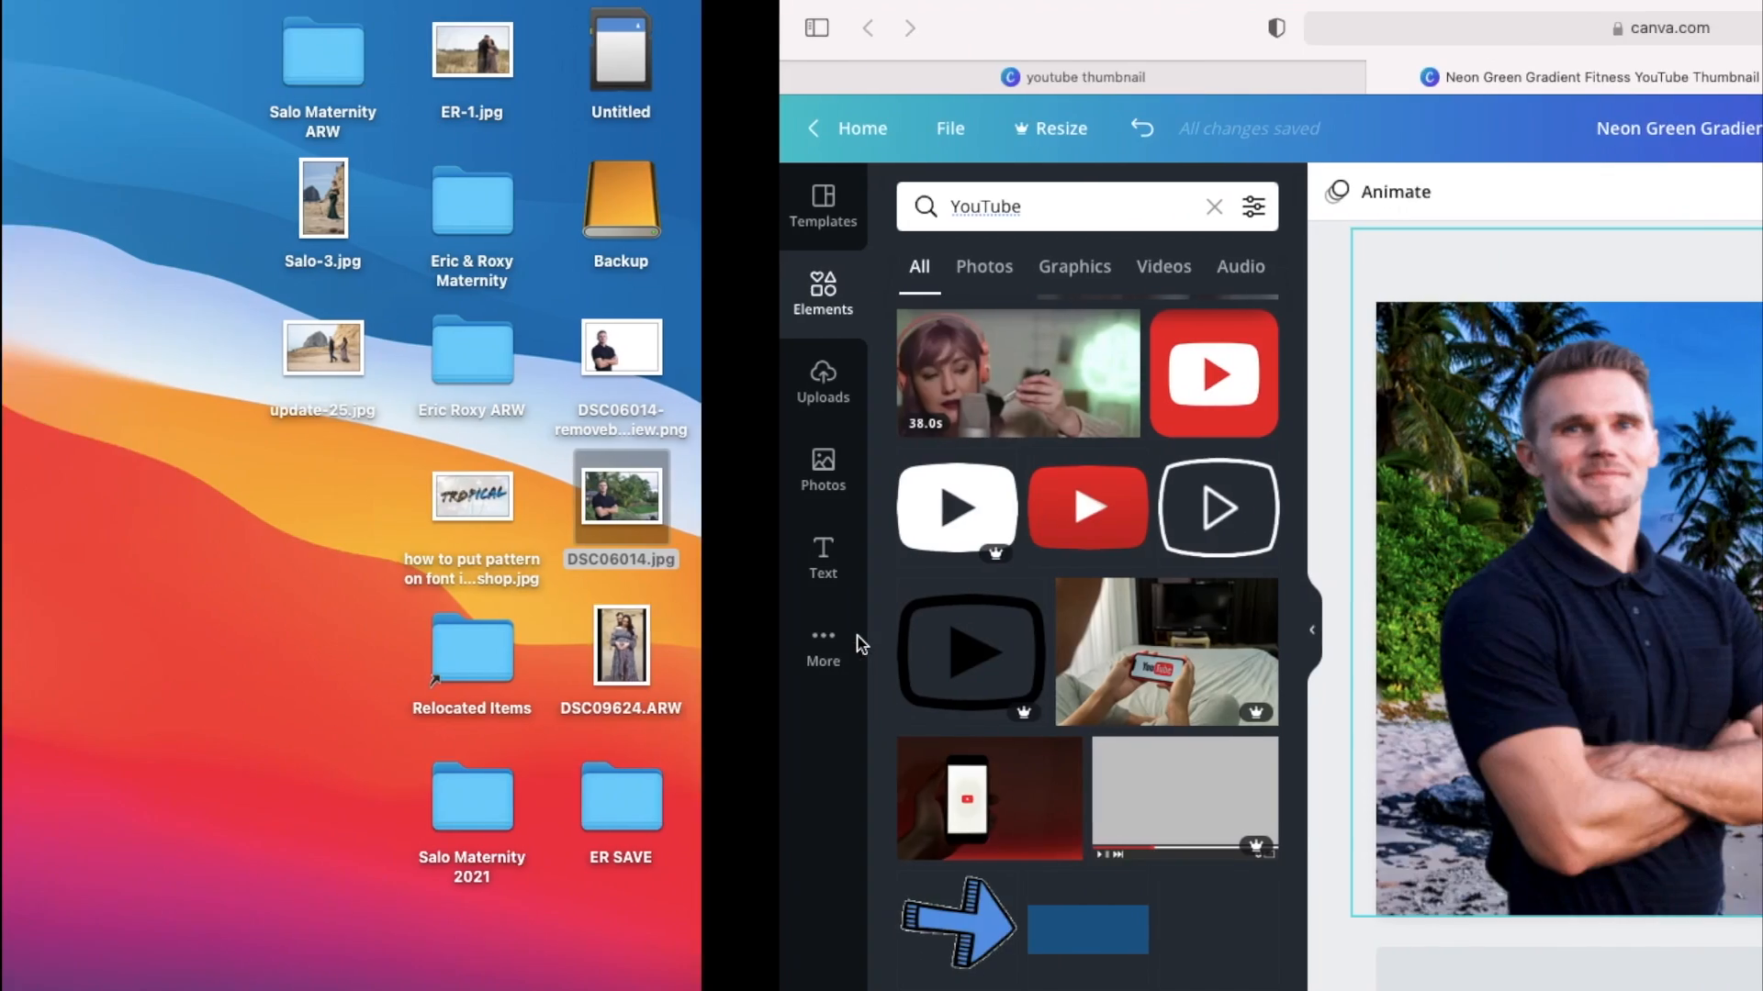
pyautogui.click(1233, 988)
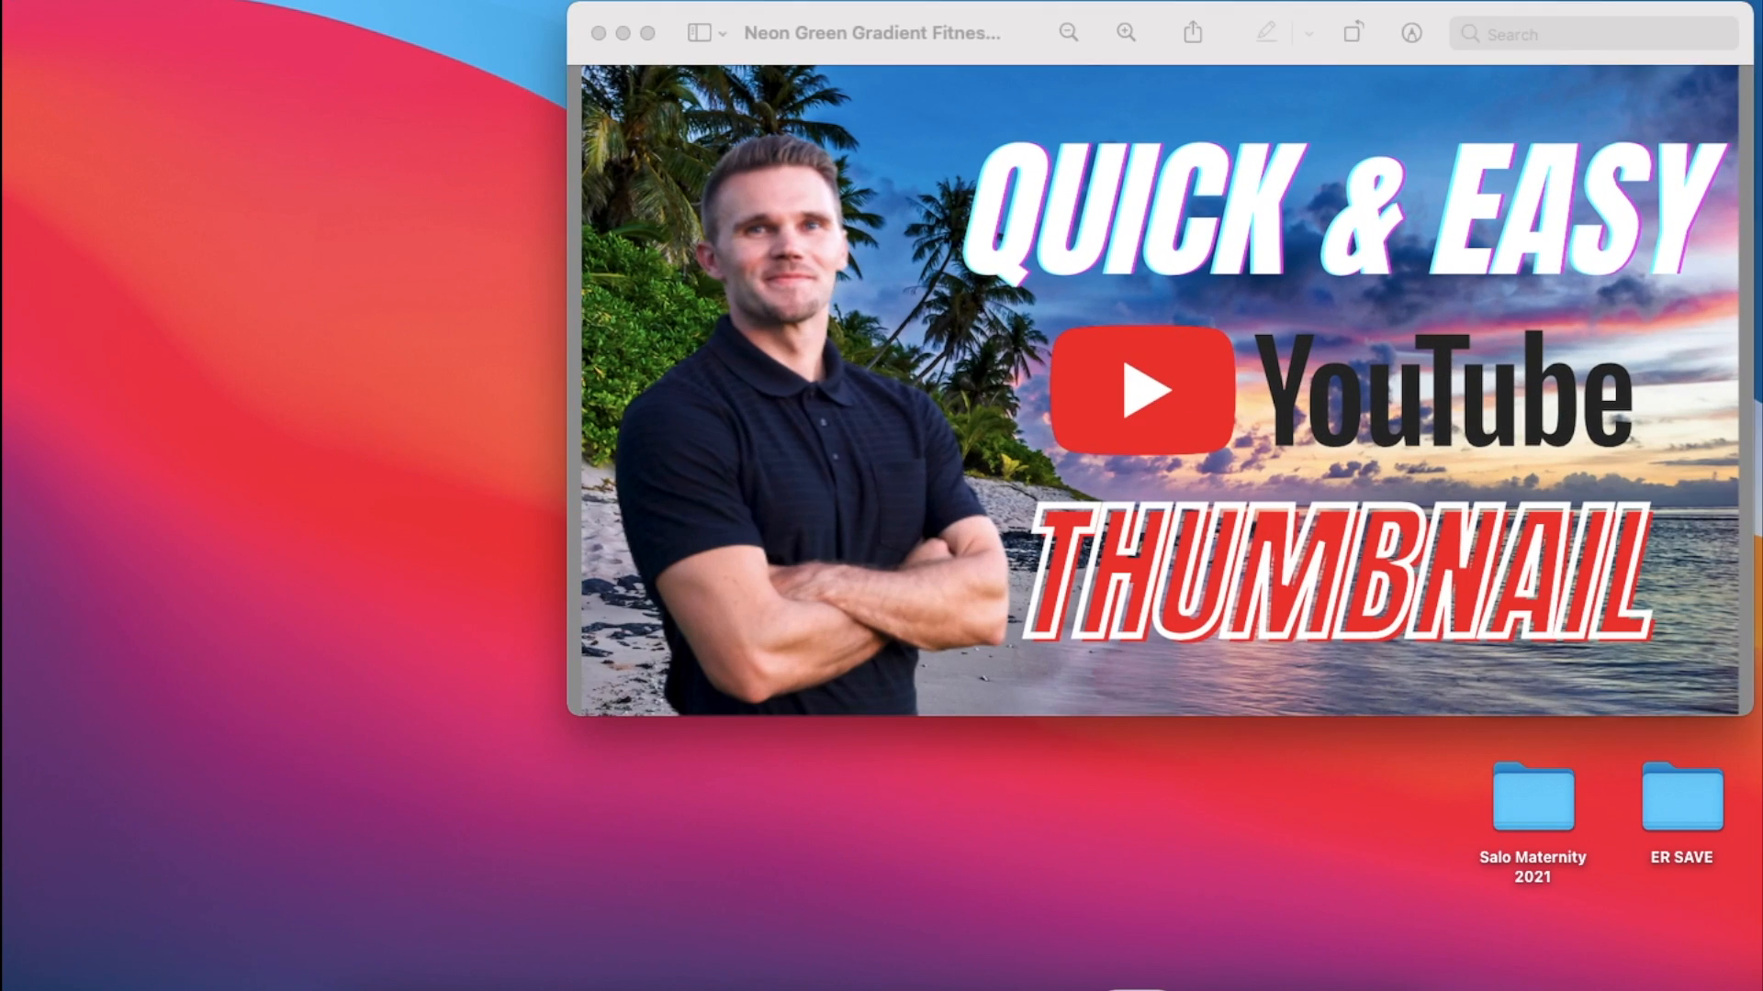
pyautogui.click(647, 33)
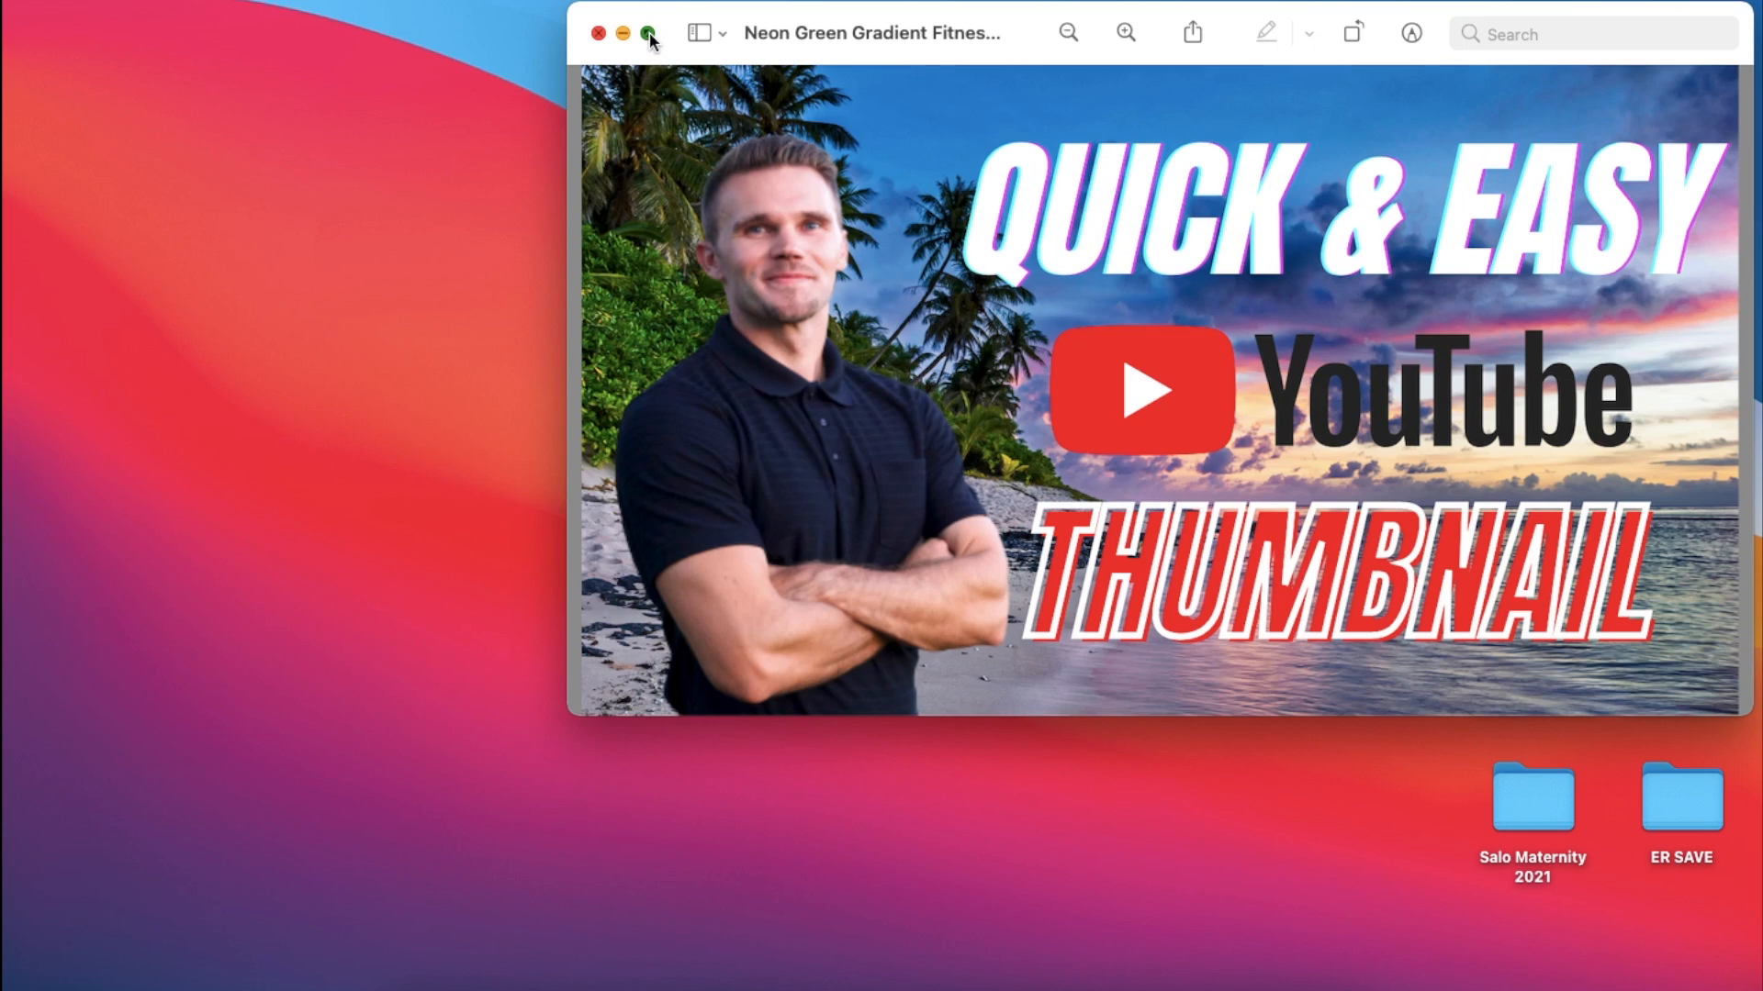